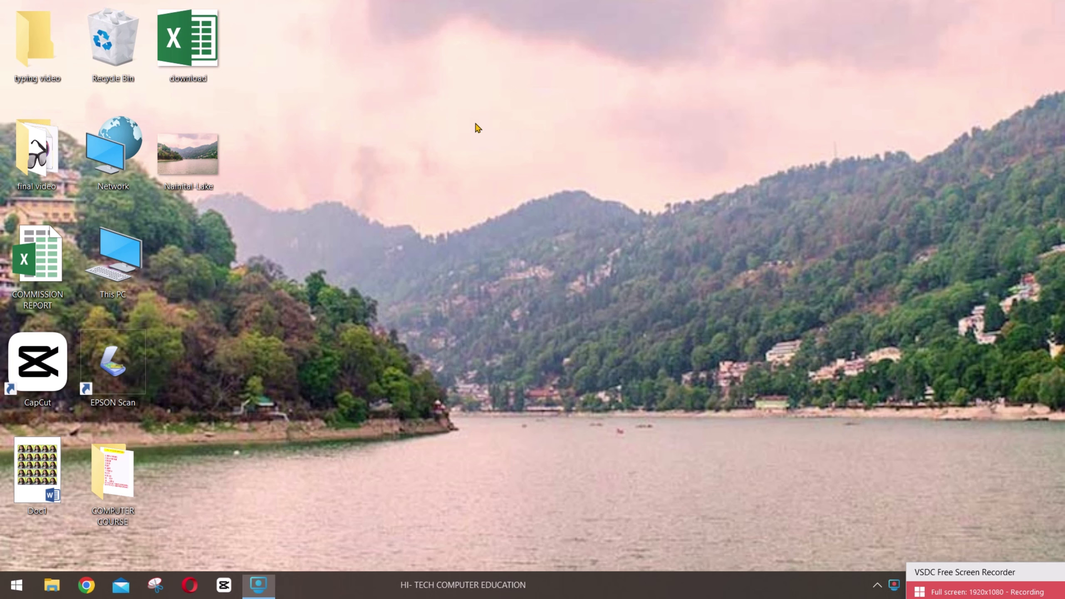
right_click(477, 127)
click(509, 163)
right_click(524, 193)
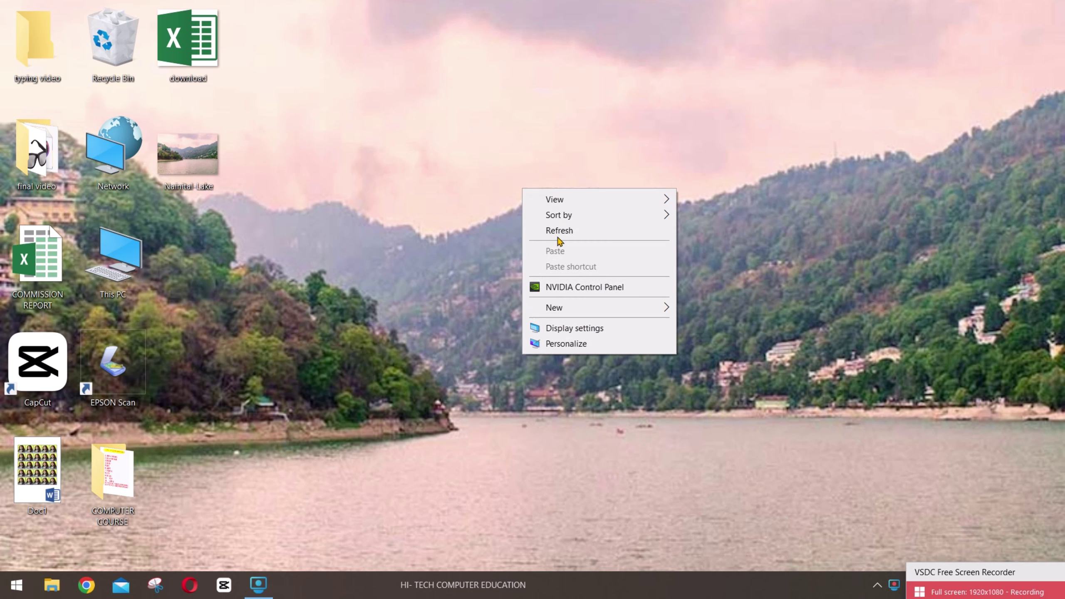
click(558, 234)
right_click(555, 233)
click(591, 273)
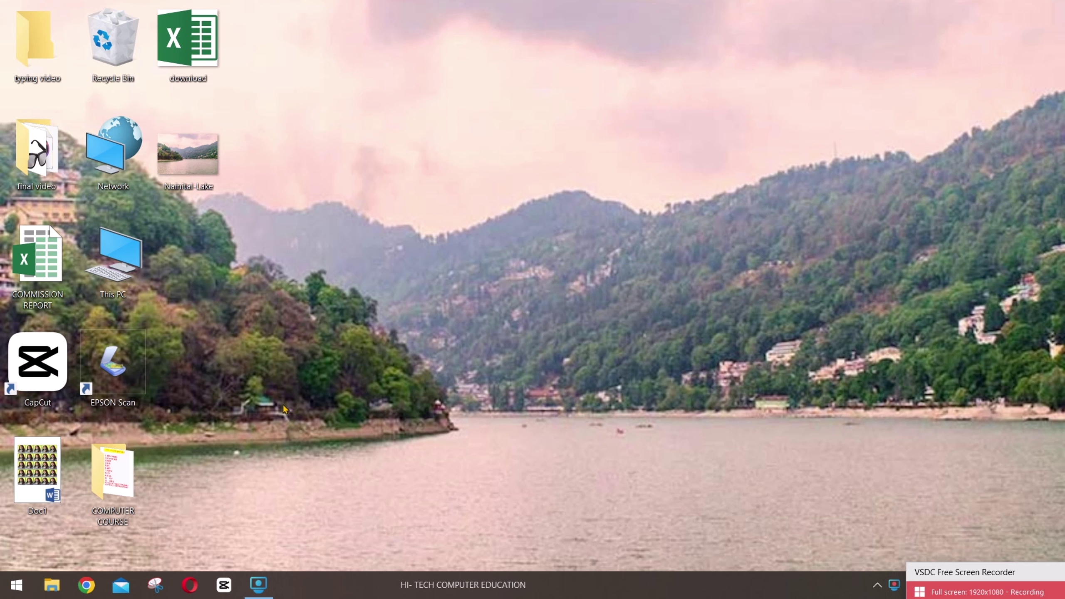
- Launch Excel 2016 and create a blank workbook
click(21, 590)
text(exc)
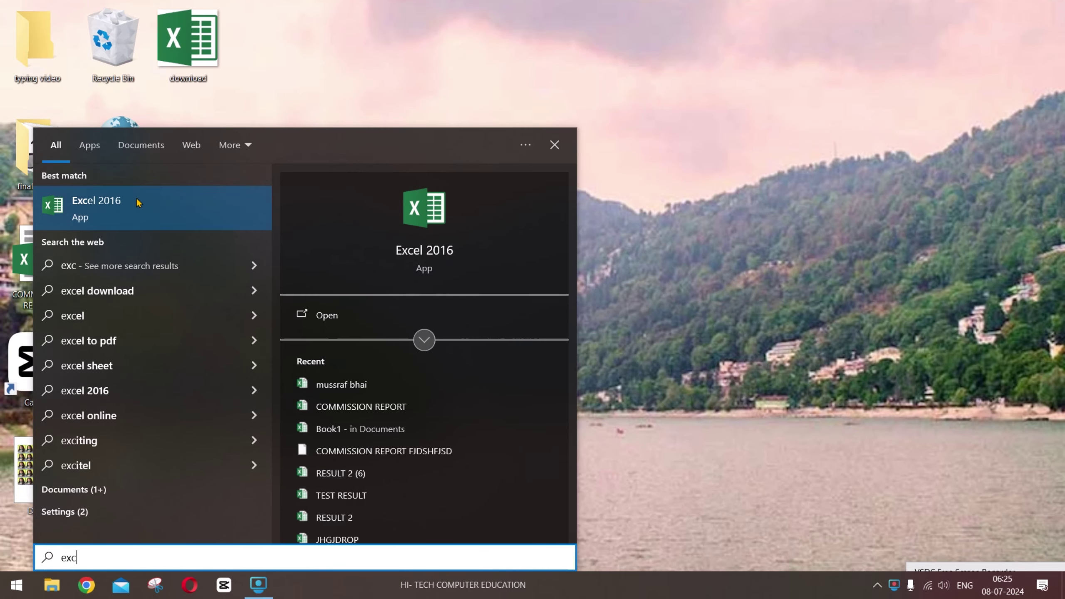
click(139, 202)
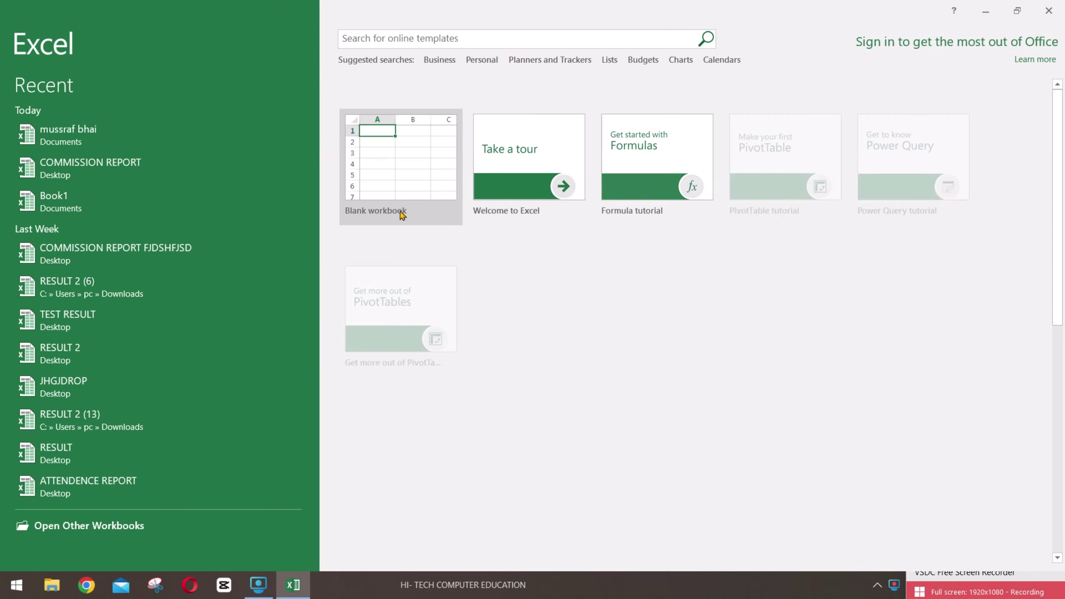
click(408, 170)
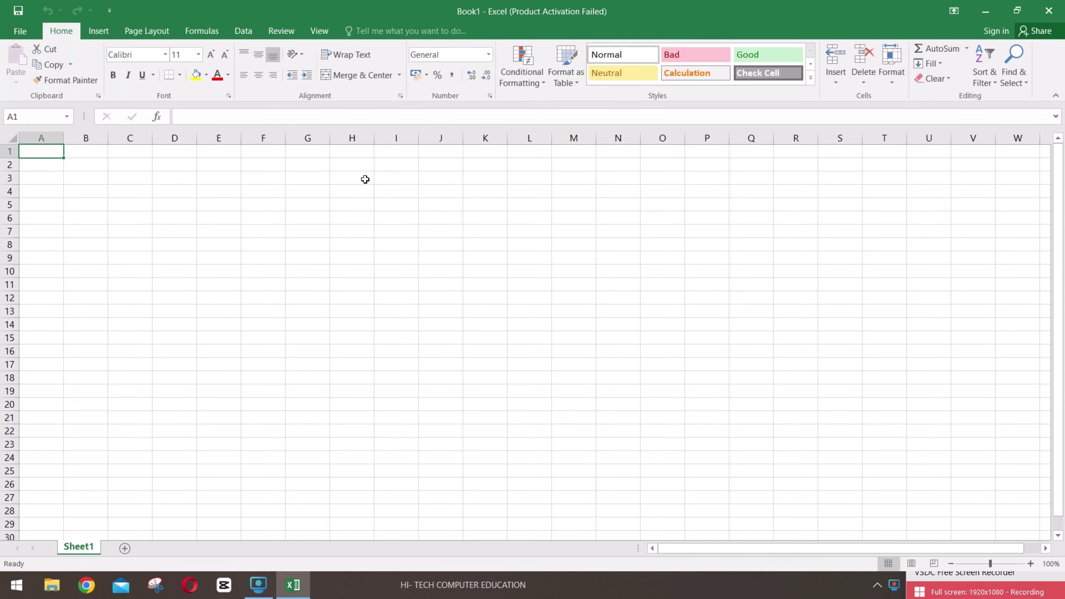
click(673, 430)
click(172, 221)
click(190, 202)
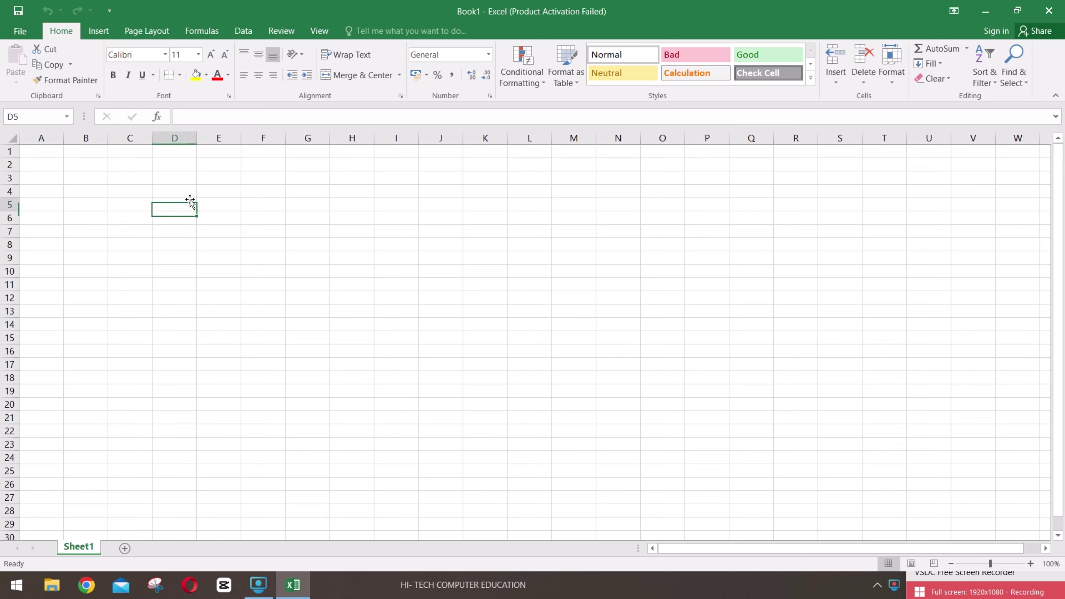
- Set the worksheet's paper size to A4 210 x 297 mm
click(156, 38)
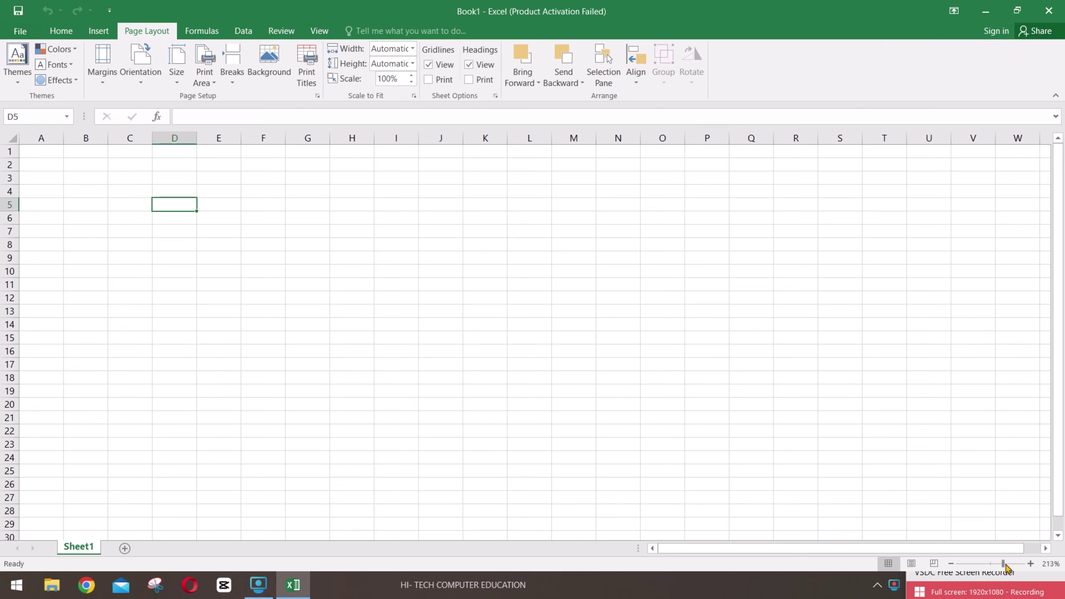
drag(1006, 567, 997, 565)
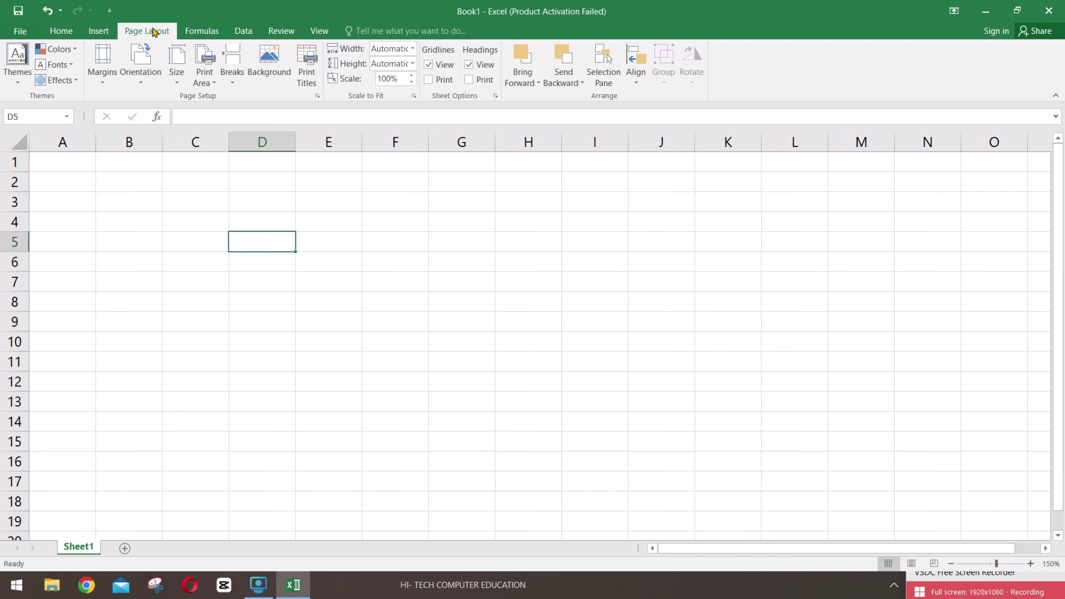
click(176, 71)
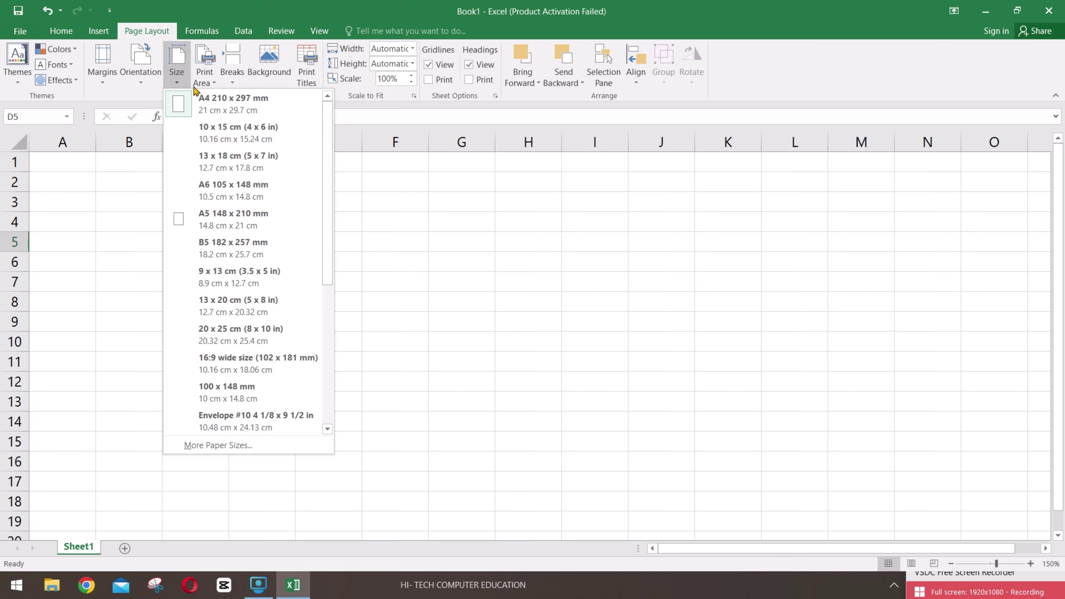
click(210, 107)
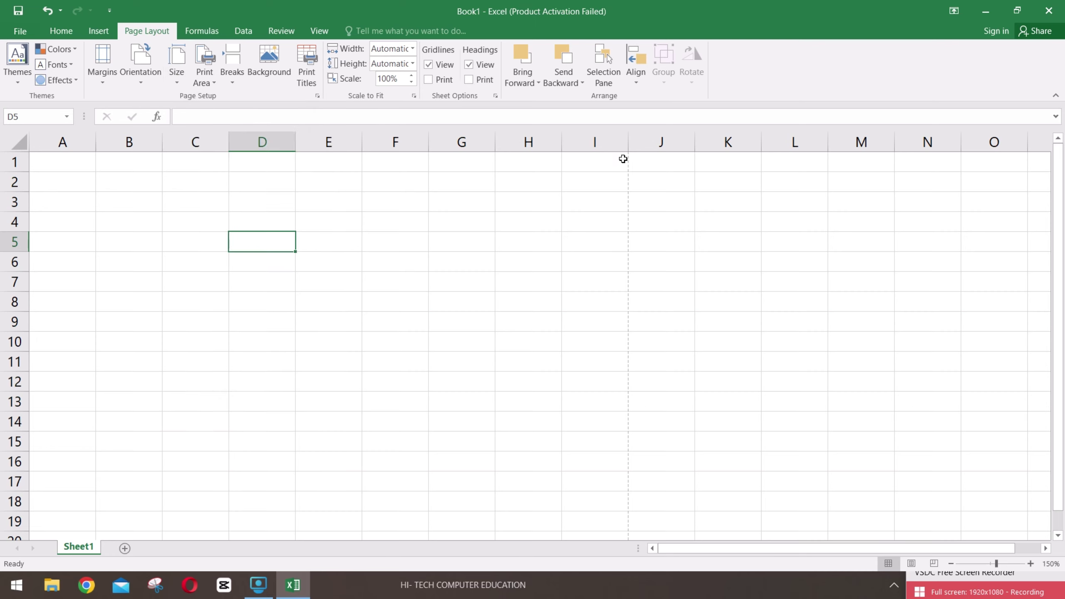
click(621, 218)
click(665, 267)
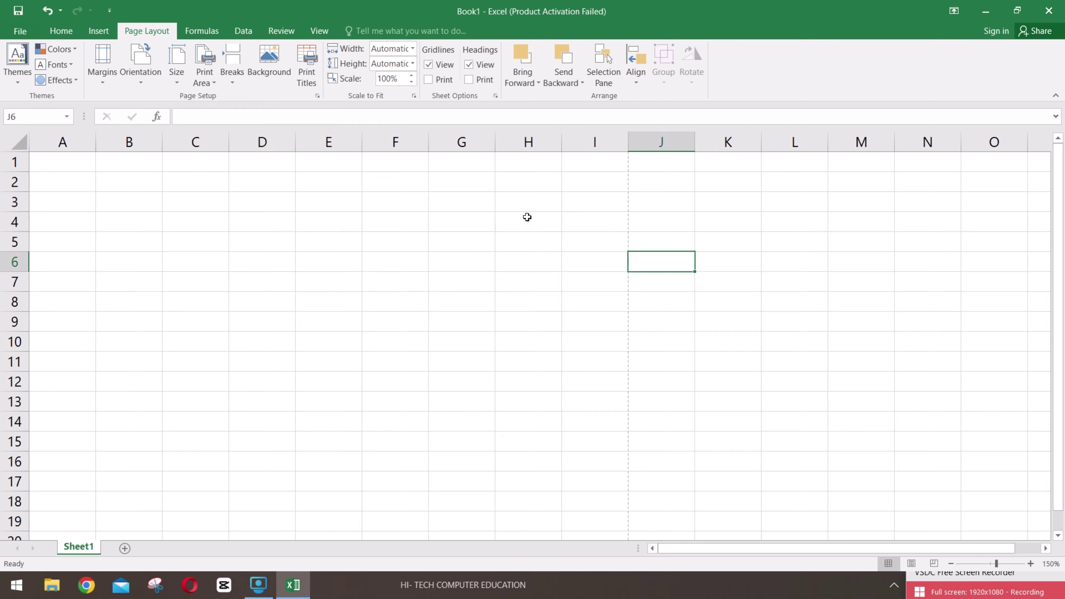
- Change the worksheet's page orientation to Landscape
click(152, 76)
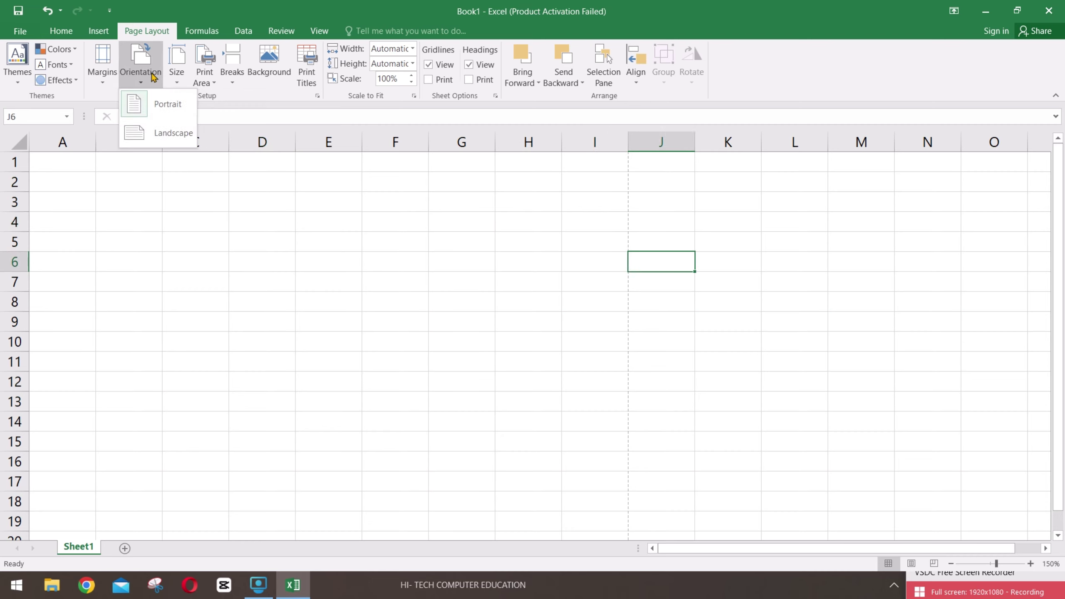
click(165, 134)
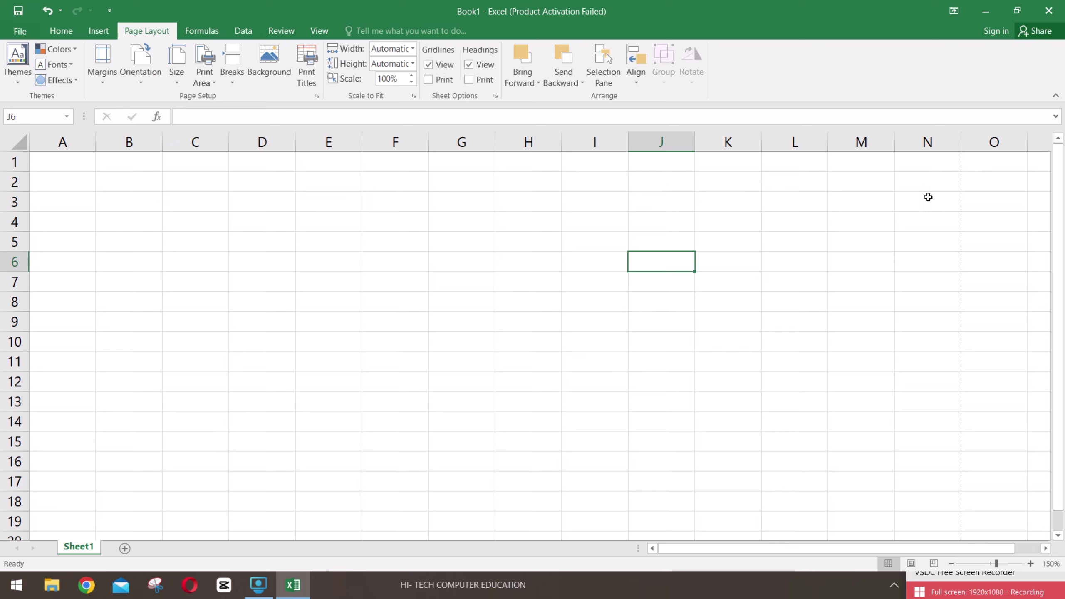
click(963, 188)
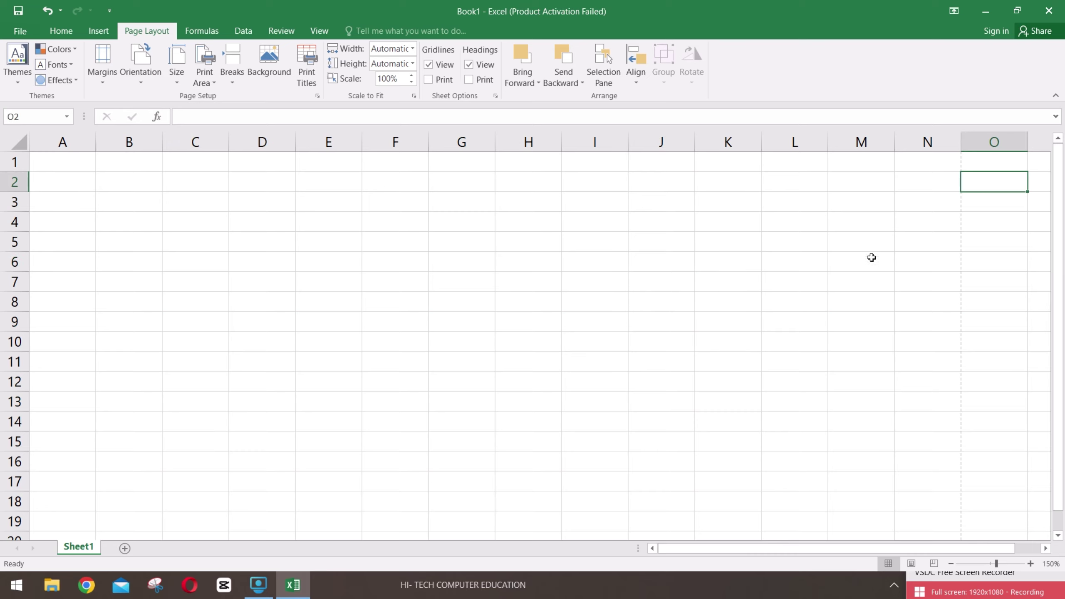
click(345, 261)
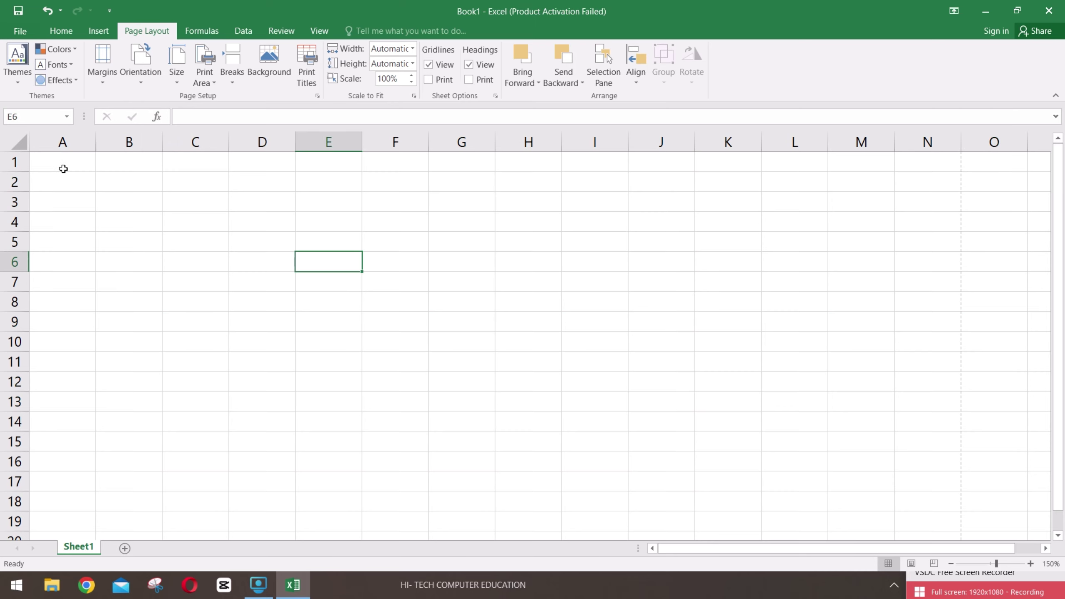
mouse_move(62, 167)
mouse_down()
mouse_move(512, 219)
mouse_move(924, 220)
mouse_up()
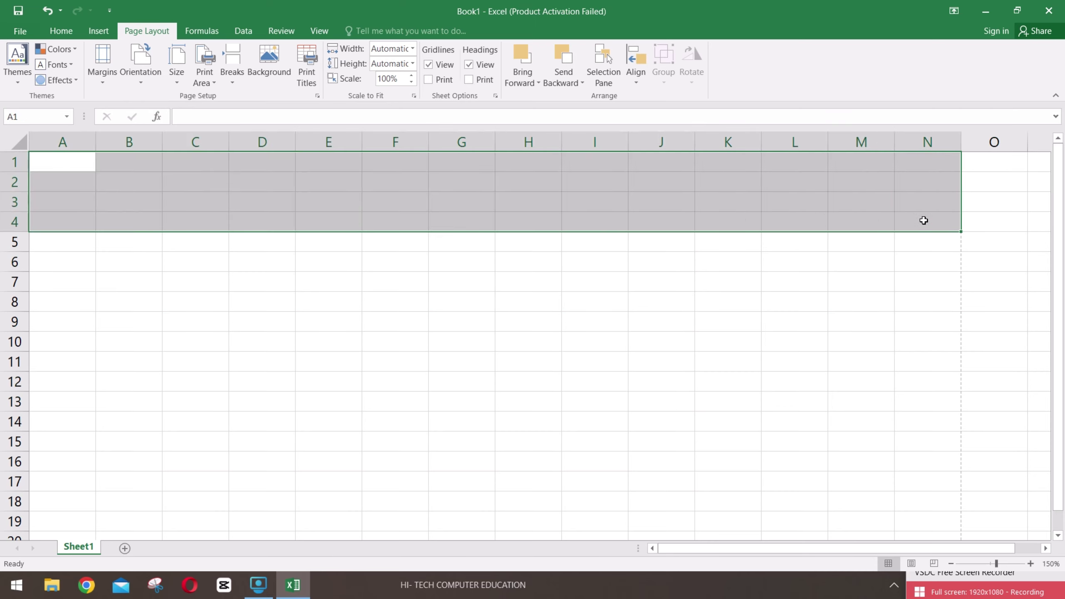
click(131, 261)
drag(63, 162, 929, 211)
click(929, 214)
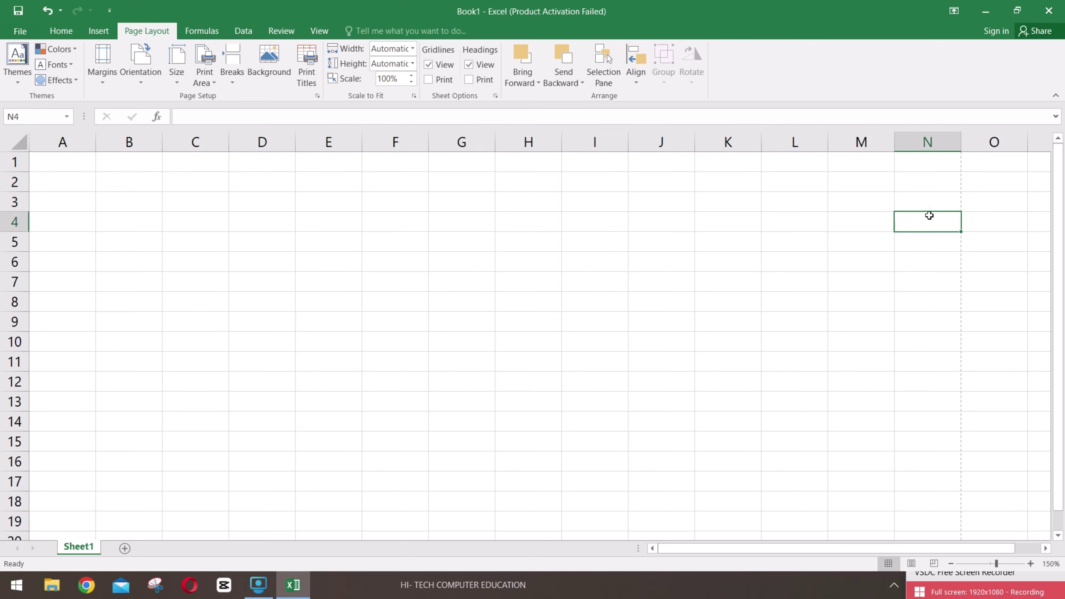
drag(64, 167, 933, 224)
double_click(931, 225)
drag(86, 167, 934, 242)
click(932, 241)
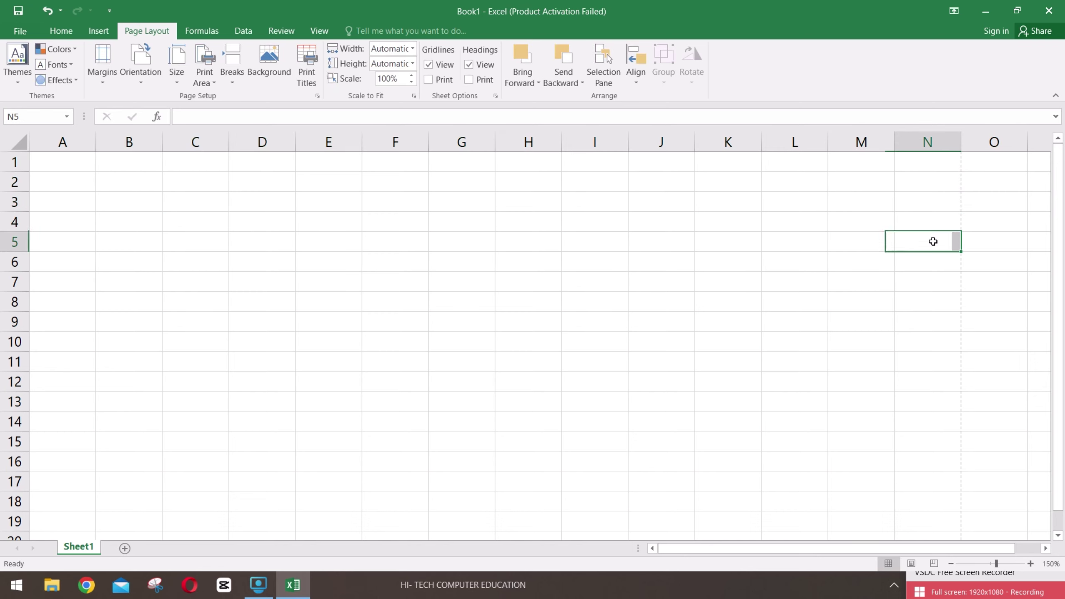
- Merge and center cells A1:N5 into a single heading cell across the page width
drag(73, 167, 913, 232)
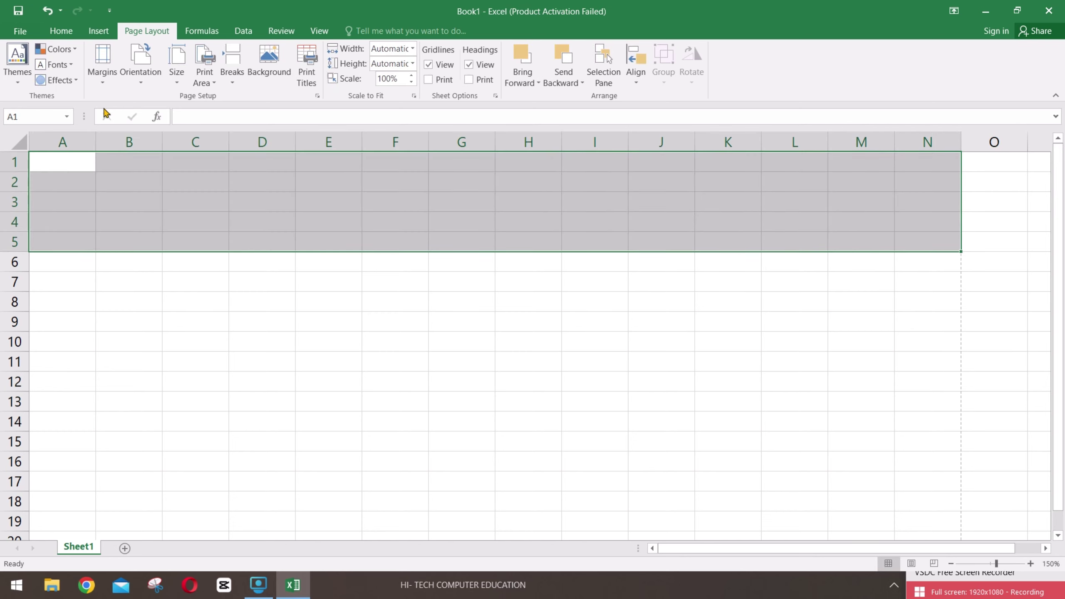
click(54, 33)
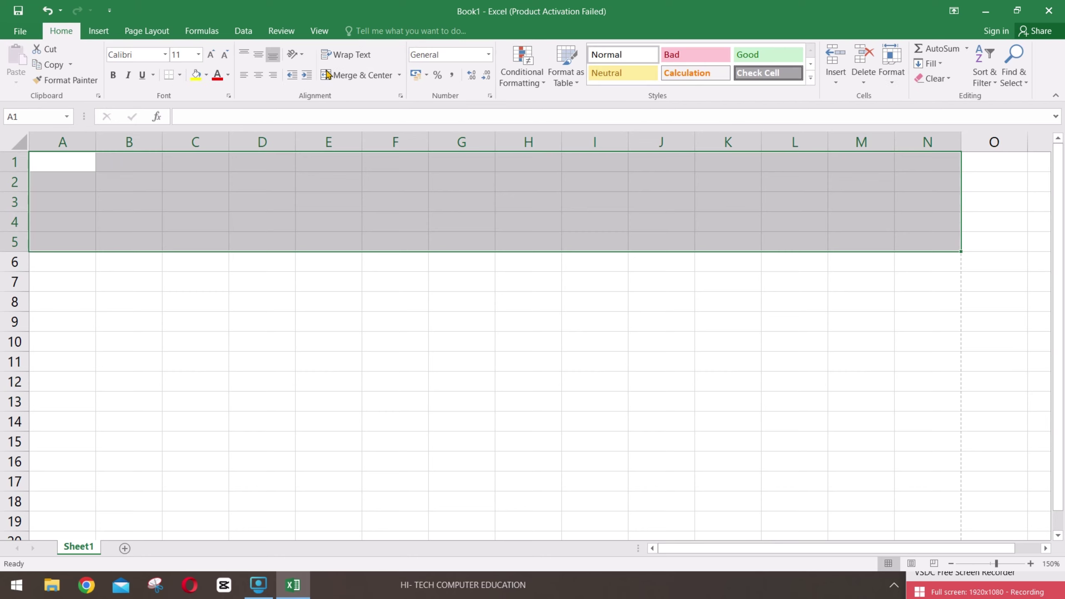
click(399, 76)
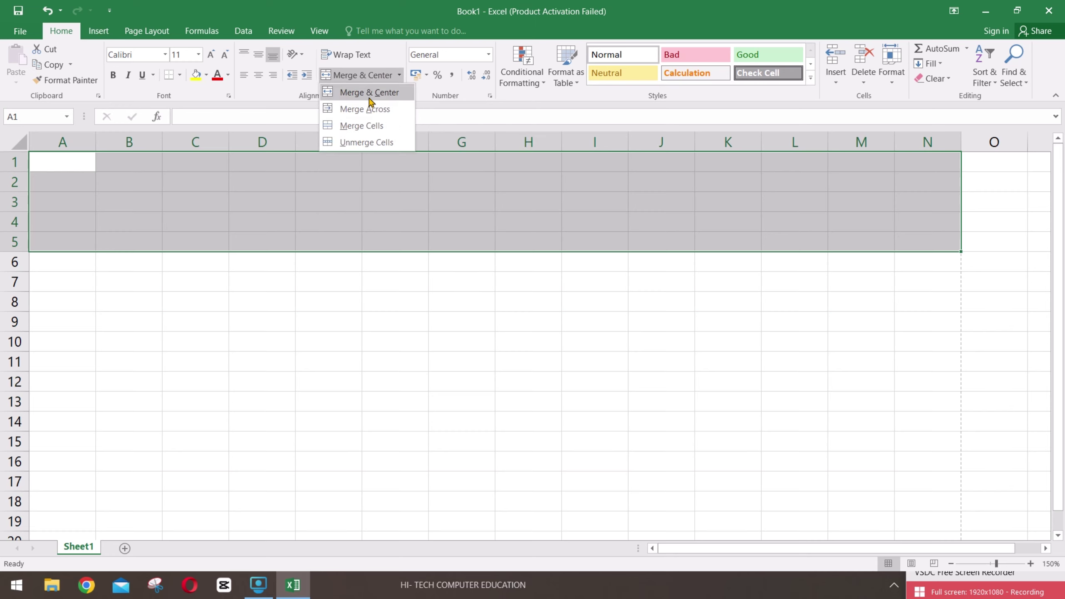
click(368, 98)
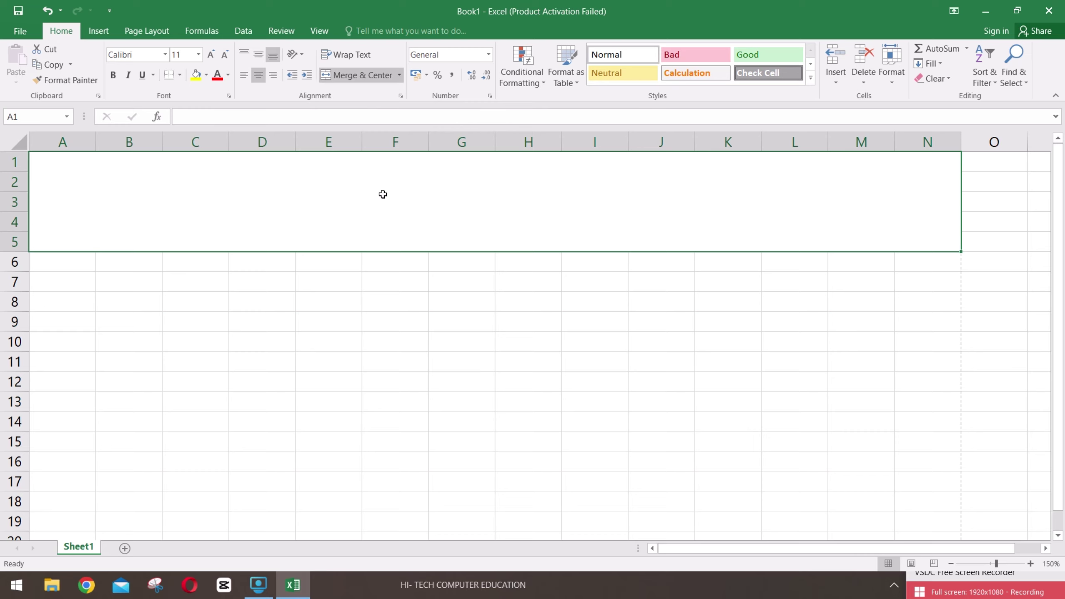
- Enter the title COMMISSION REPORT in the merged heading cell
double_click(394, 216)
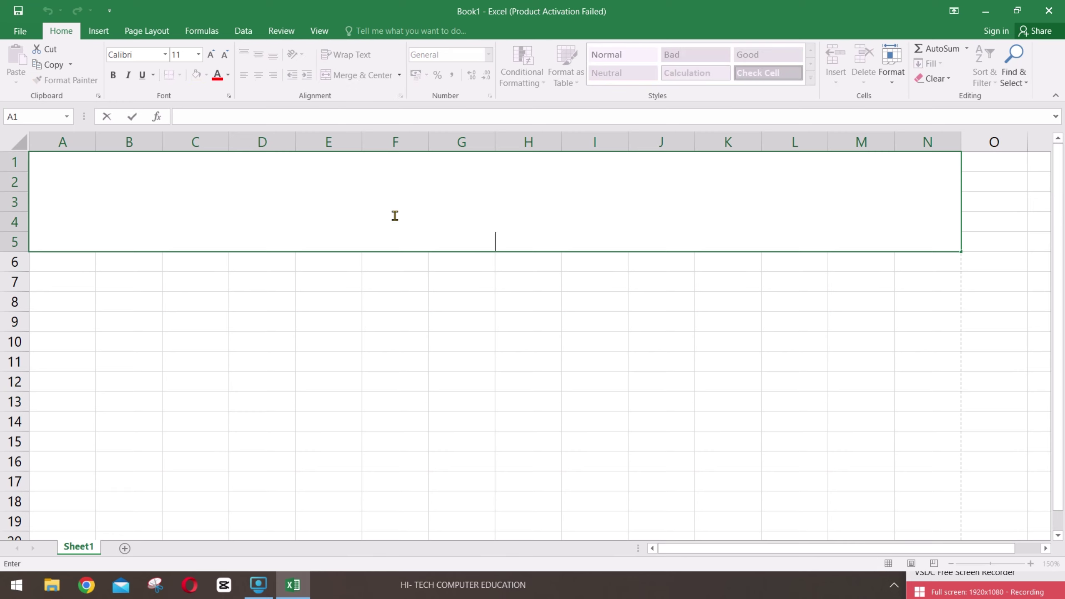
text(COMMI)
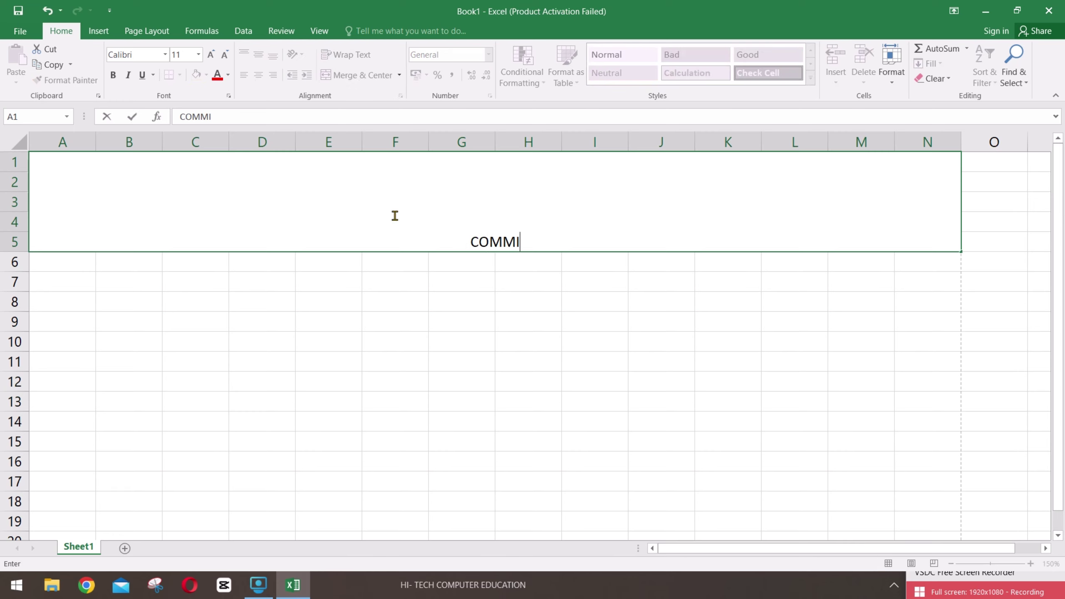
text(SSION RE)
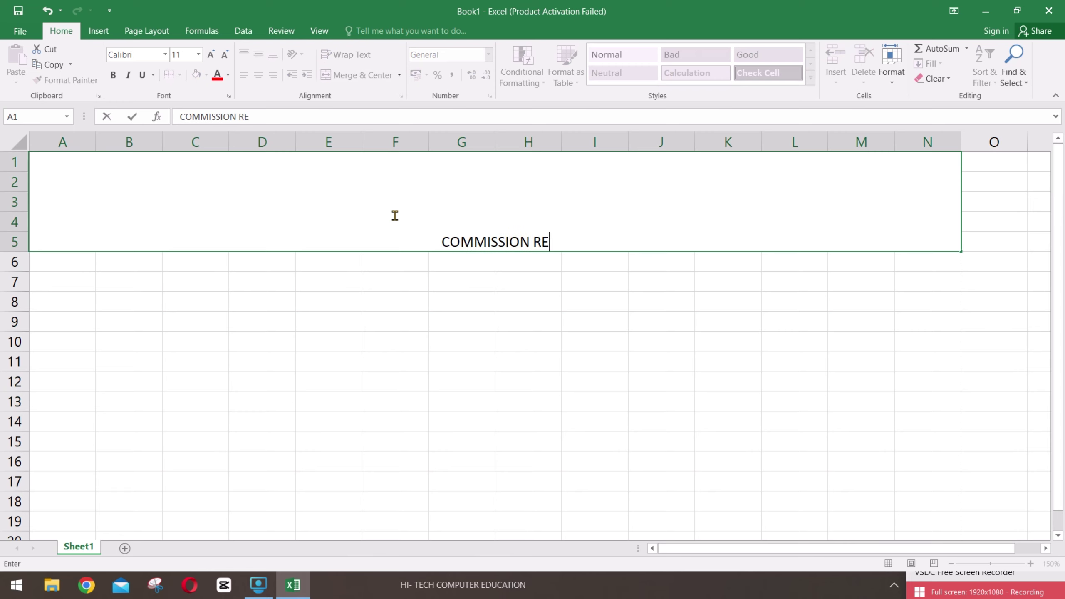
text(PORT)
click(438, 290)
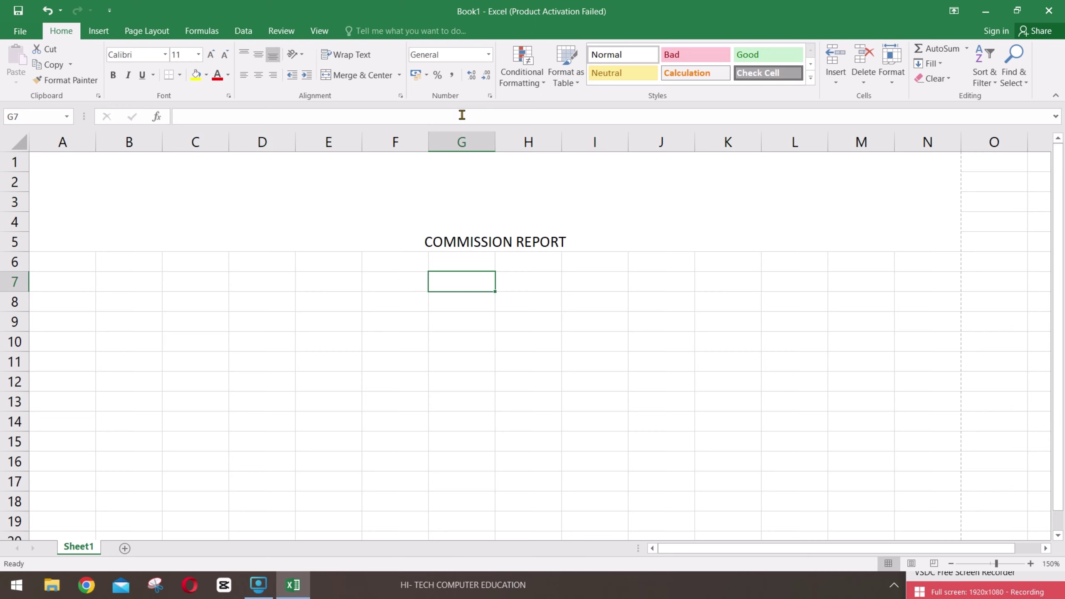
- Enlarge the COMMISSION REPORT title to font size 28 and align it to the vertical middle of its cell
click(434, 201)
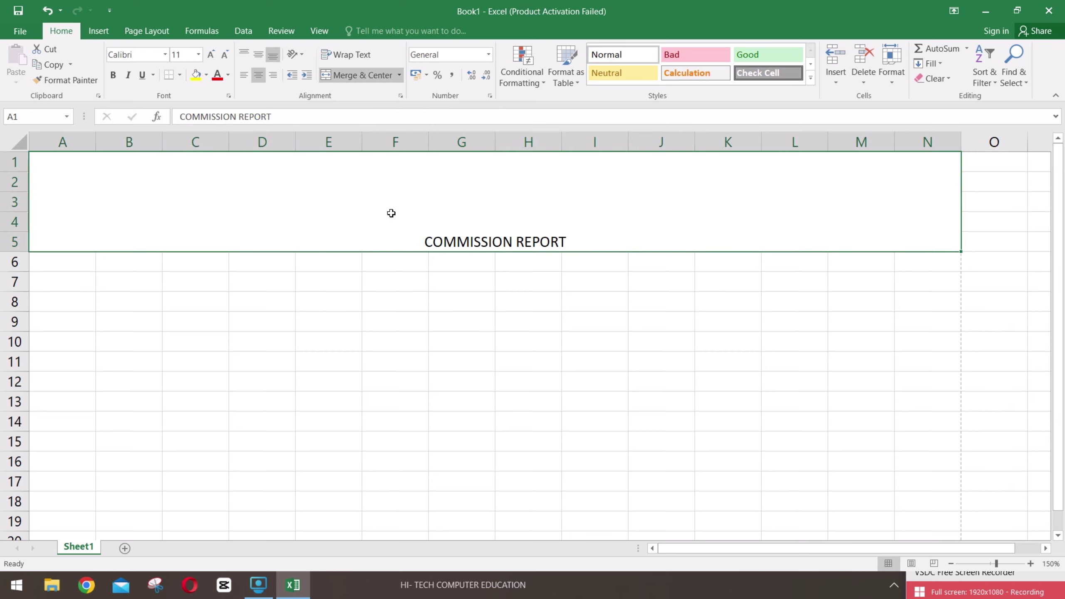
click(212, 59)
click(212, 60)
click(212, 60)
click(212, 60)
click(212, 60)
click(212, 60)
click(212, 60)
click(212, 60)
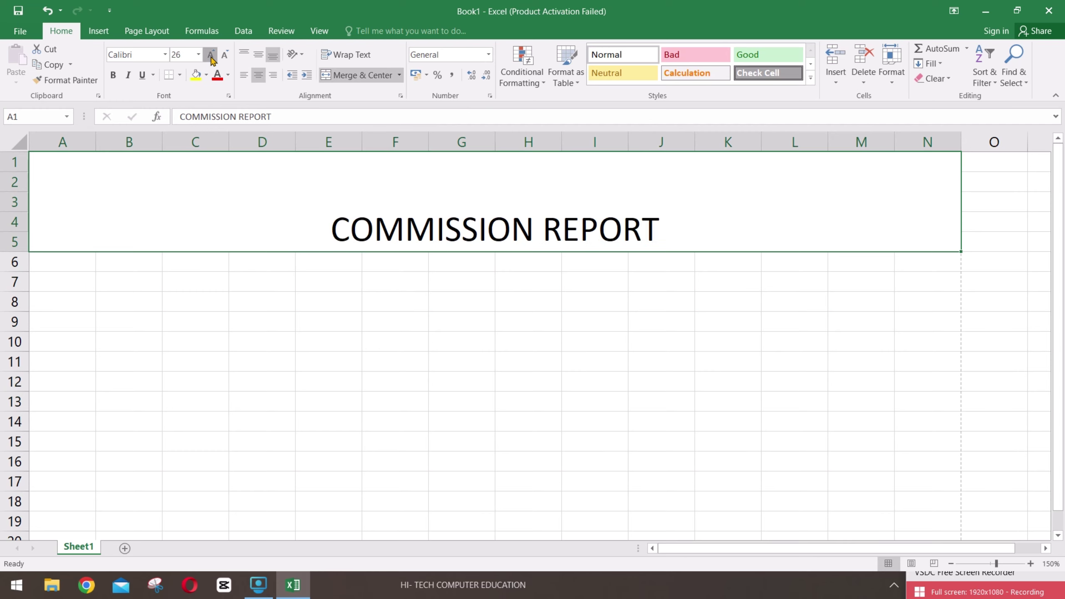
click(212, 60)
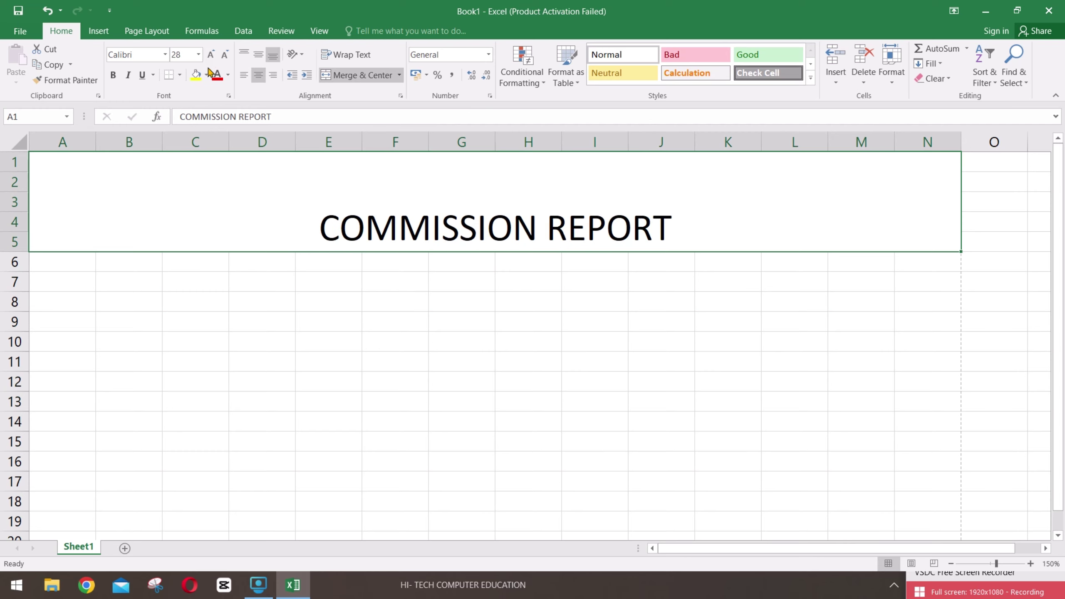
click(263, 58)
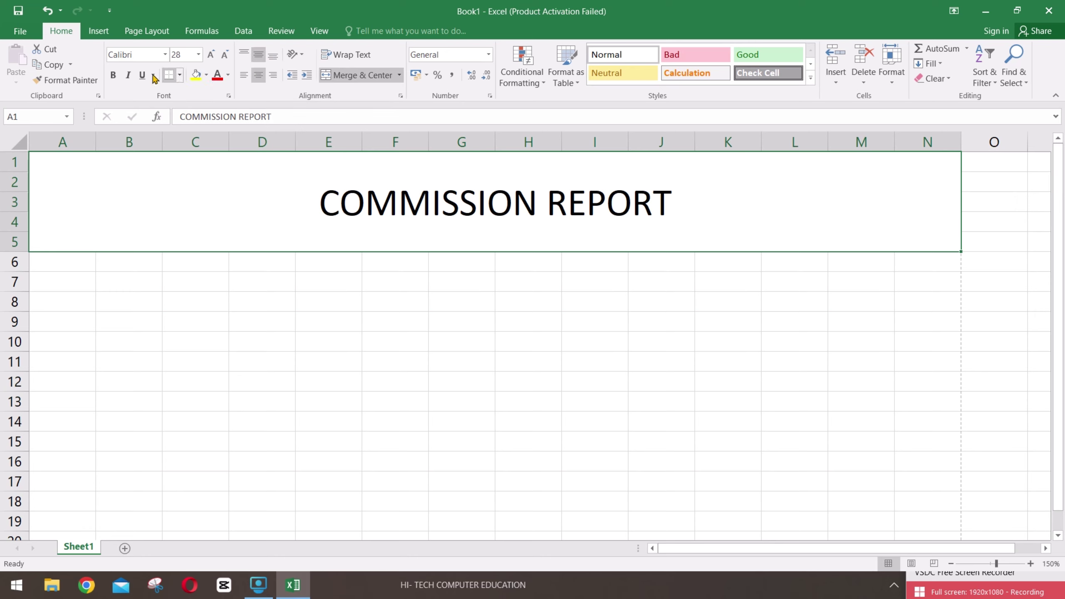
- Fill the title cell with yellow and set the title's font size to 48
click(201, 74)
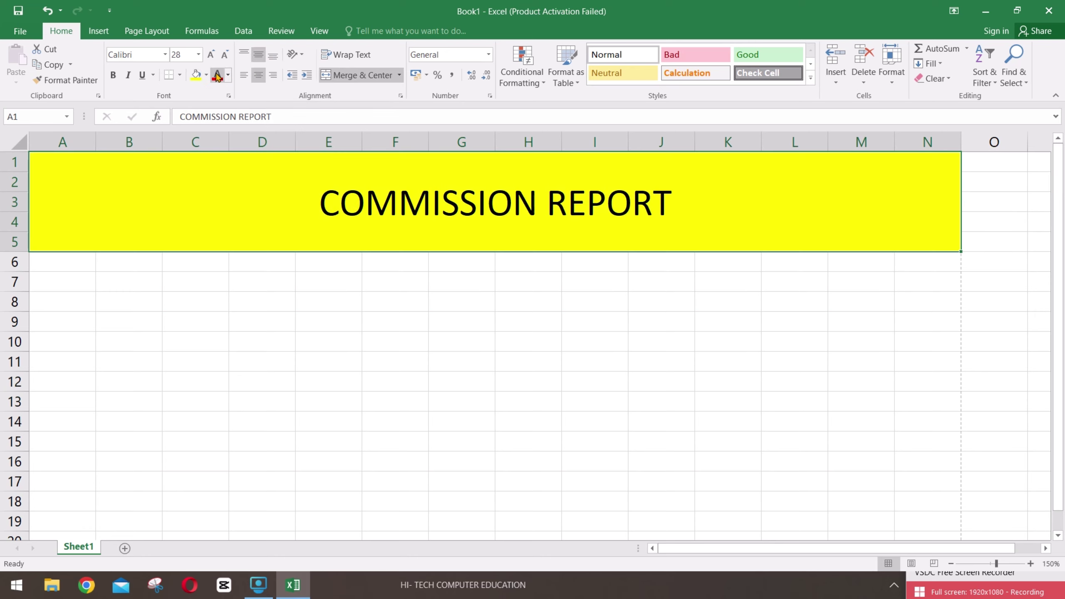
click(215, 59)
click(215, 58)
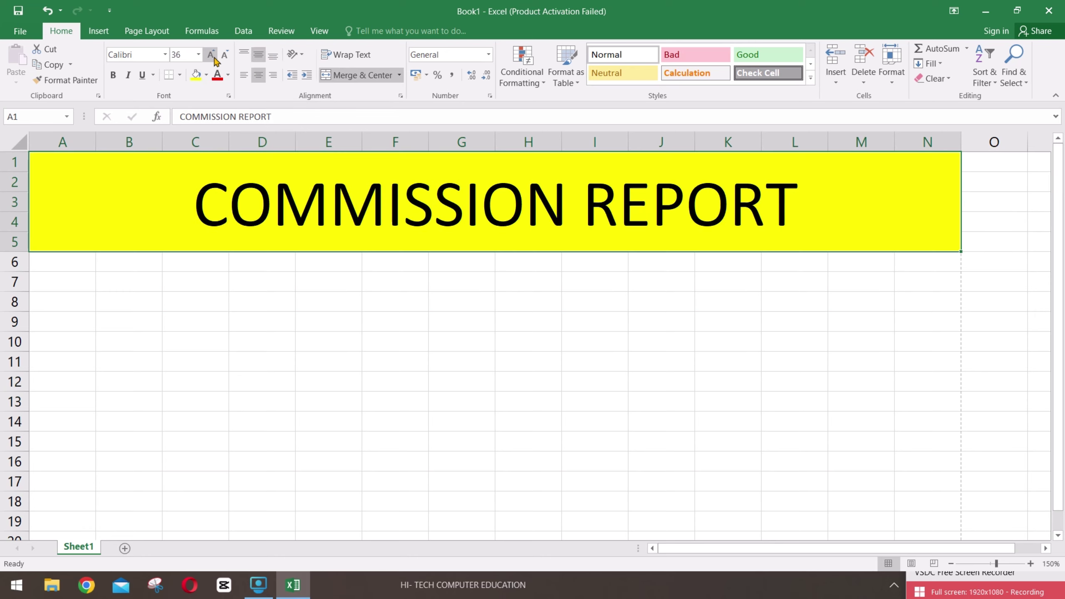
click(215, 58)
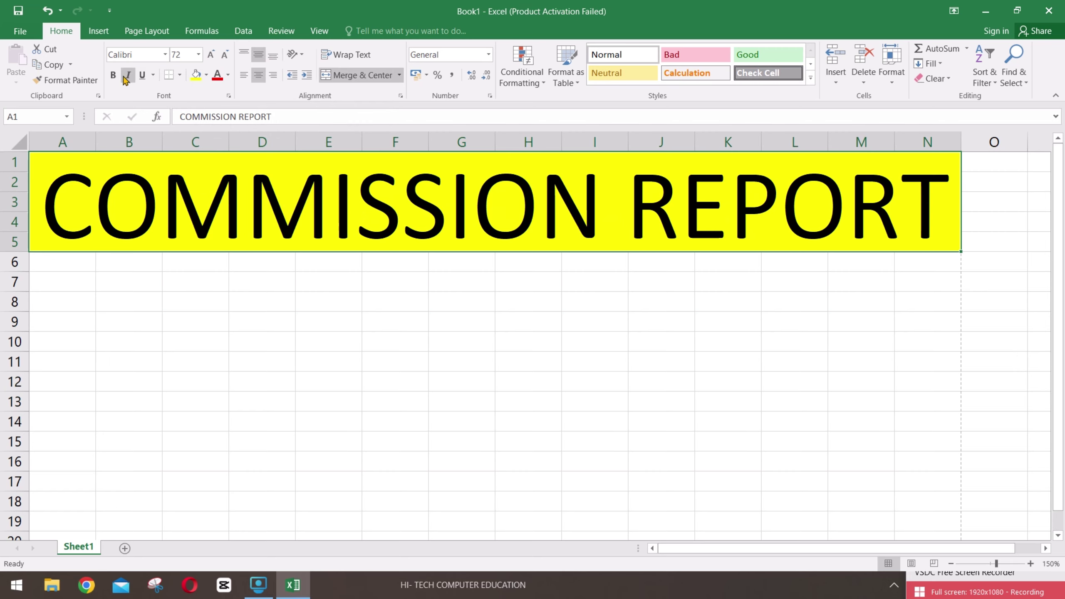
click(224, 56)
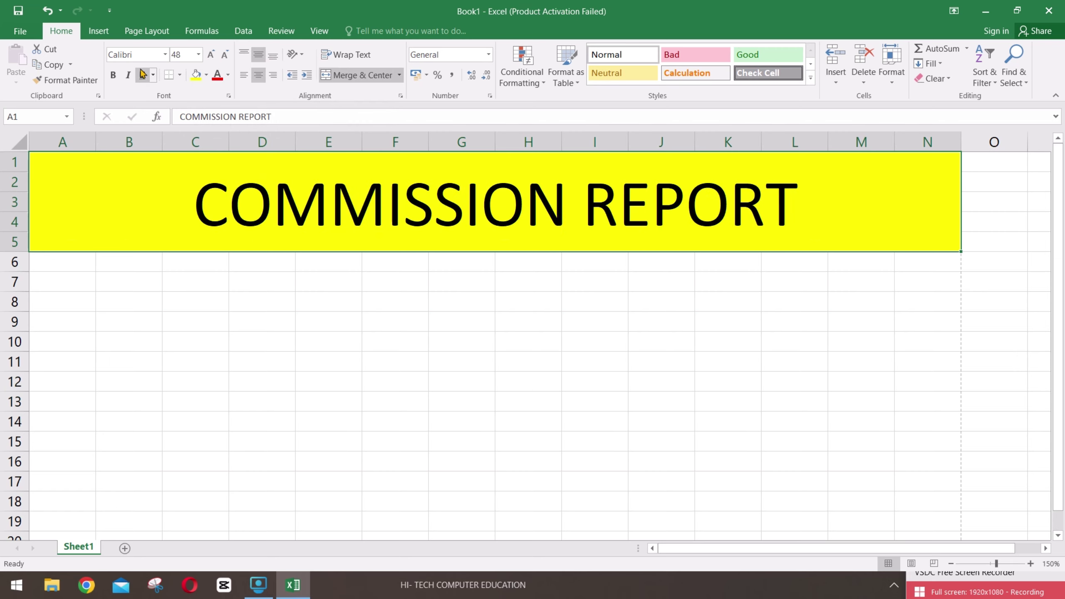
- Change the COMMISSION REPORT title's font to Algerian at size 48
click(165, 55)
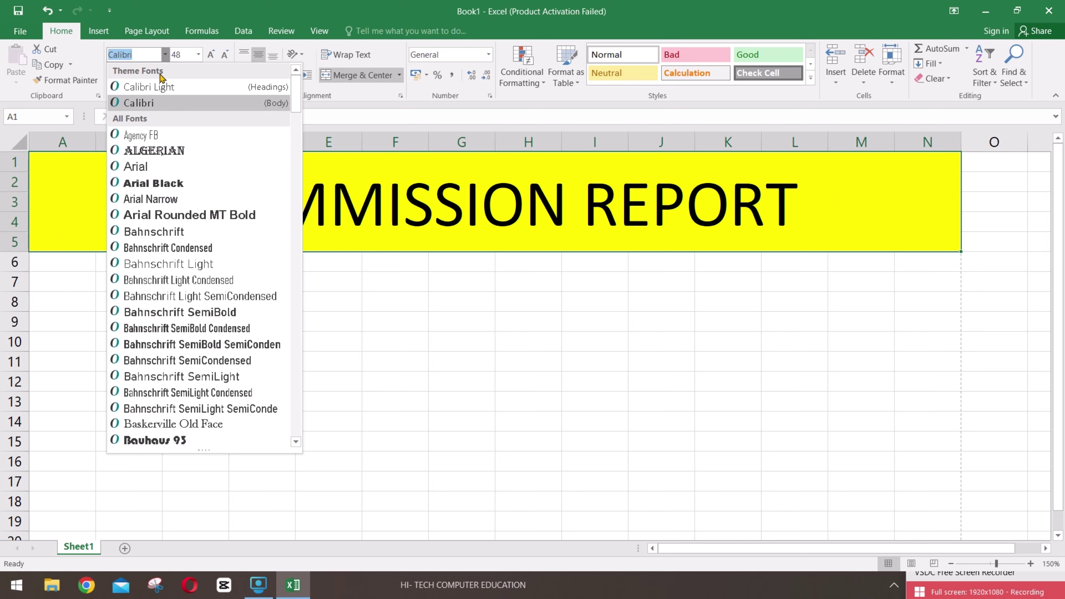
click(161, 151)
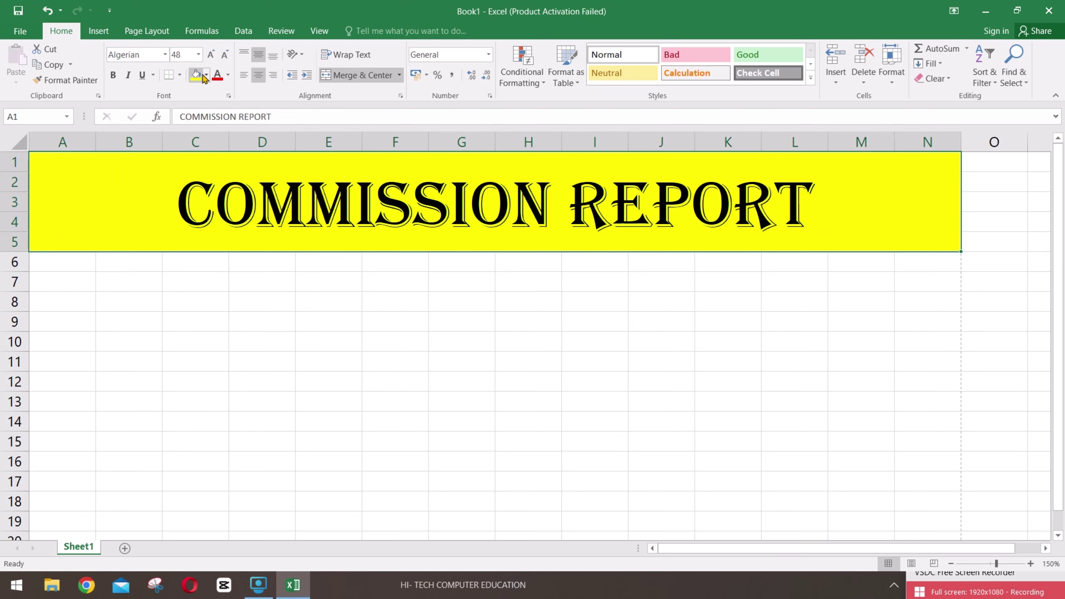
click(210, 55)
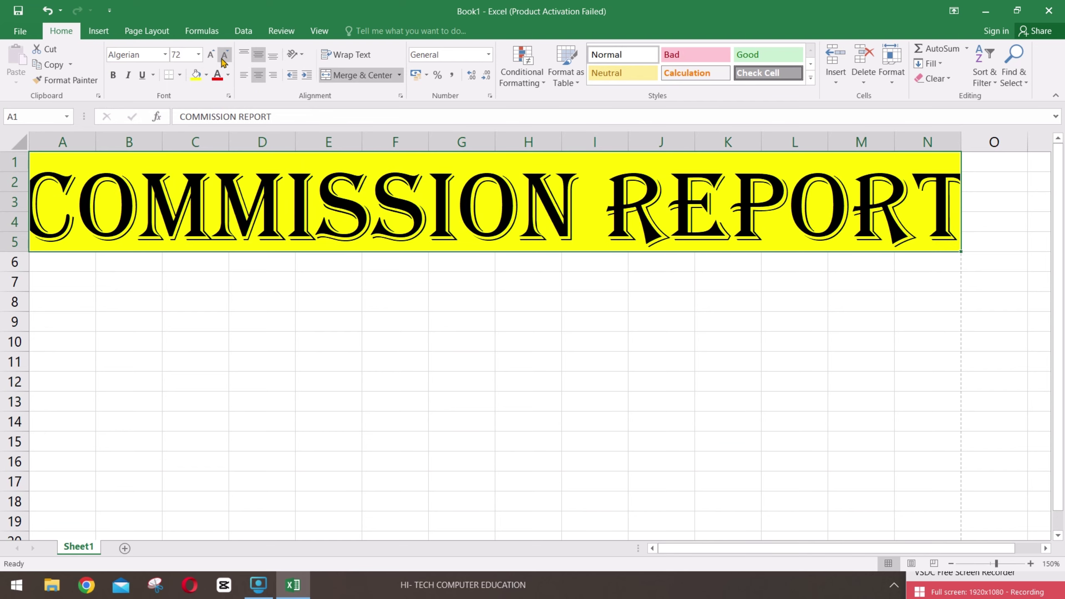
click(224, 57)
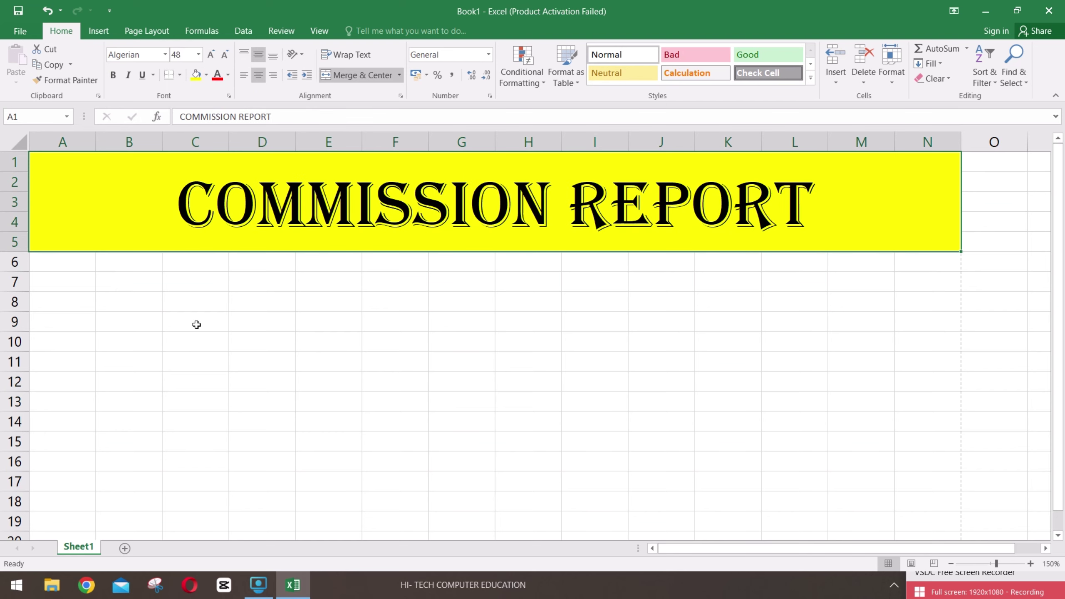
- Enter the column header SR.NO in cell A6 directly below the title
click(103, 275)
click(70, 267)
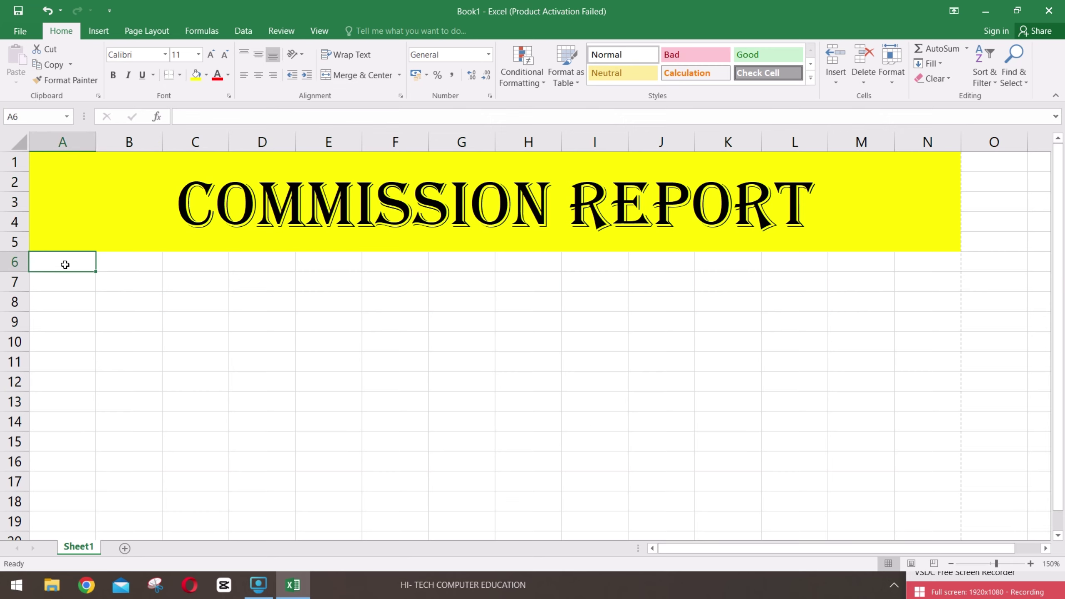
text(SR)
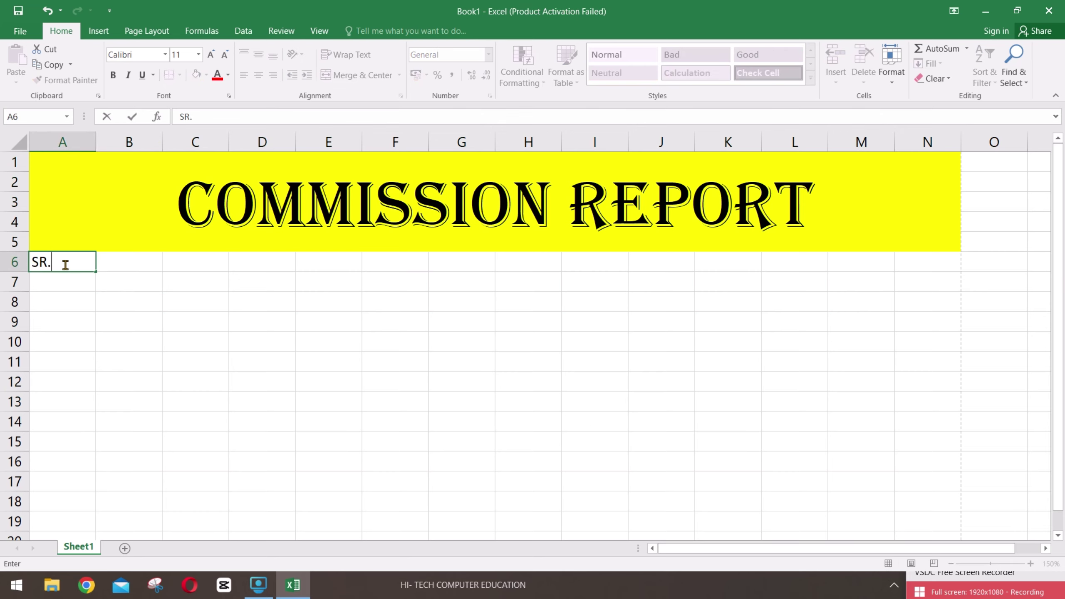
text(.NO)
- Enter 1 in cell A7 and fill it down to A17 as a number series
click(84, 282)
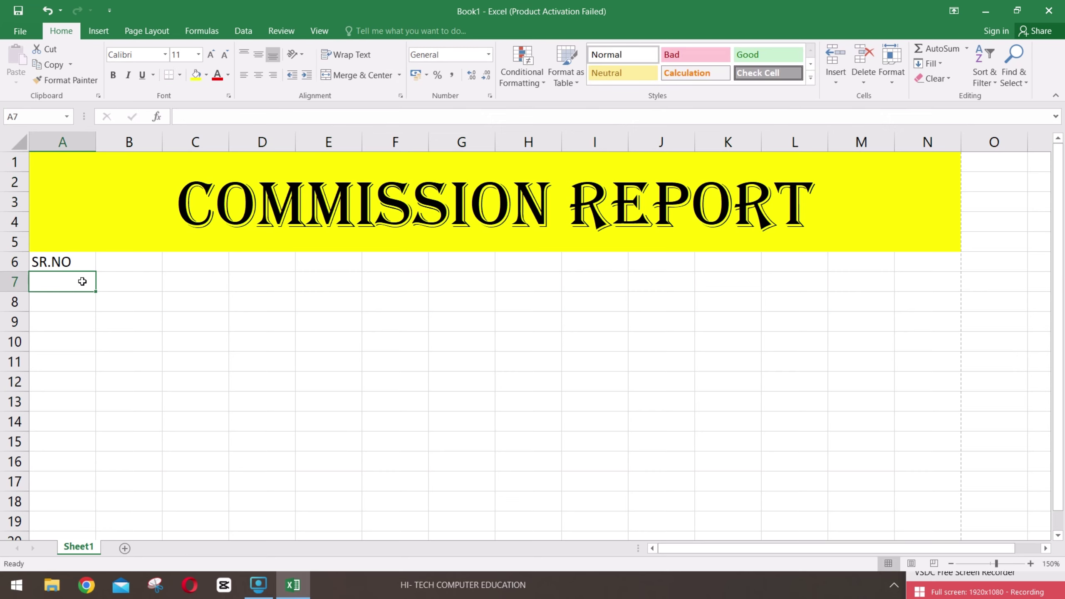
text(1)
click(119, 350)
click(83, 281)
drag(96, 293, 85, 500)
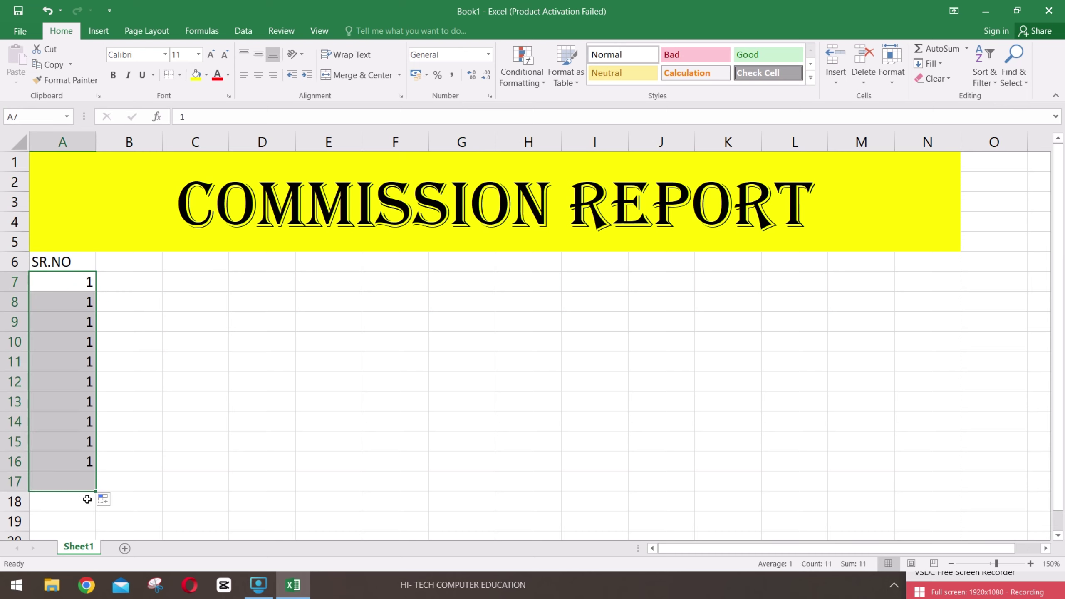
click(115, 502)
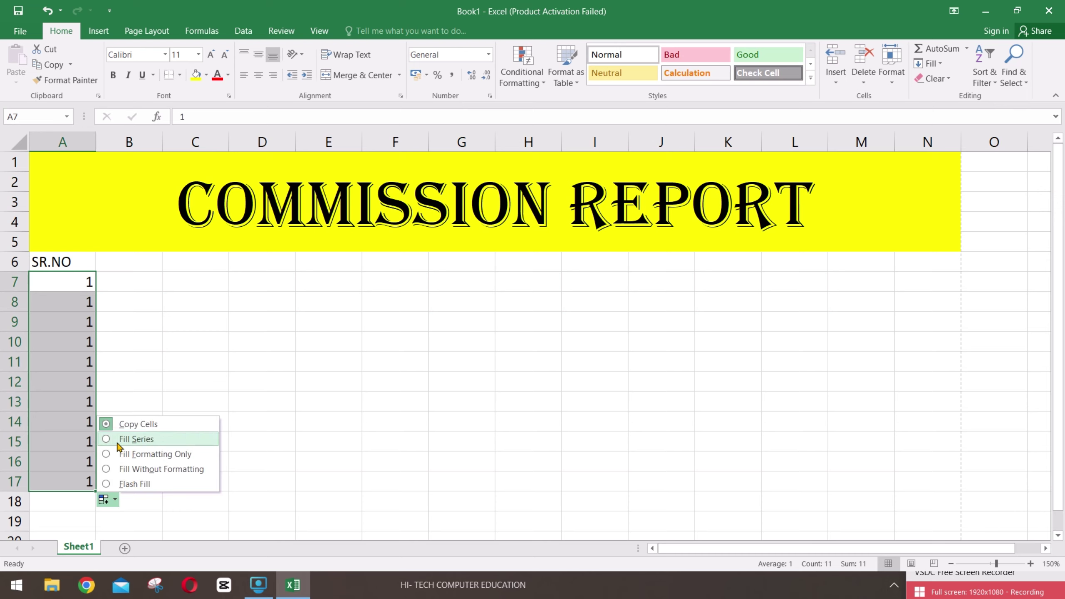
click(134, 439)
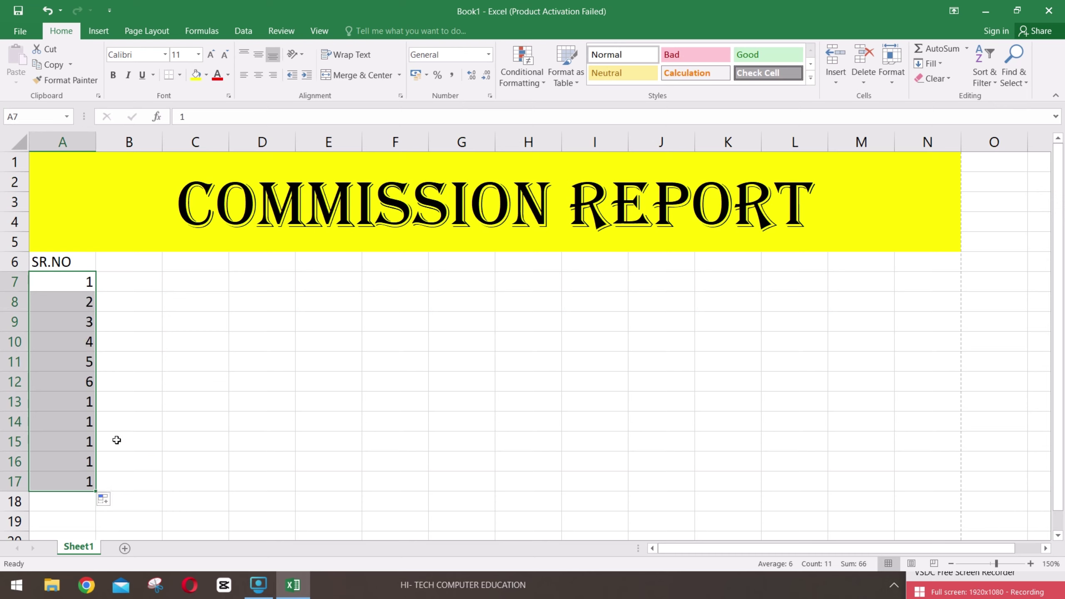
- Enter the column header NAME OF ITEMS in cell B6
click(129, 264)
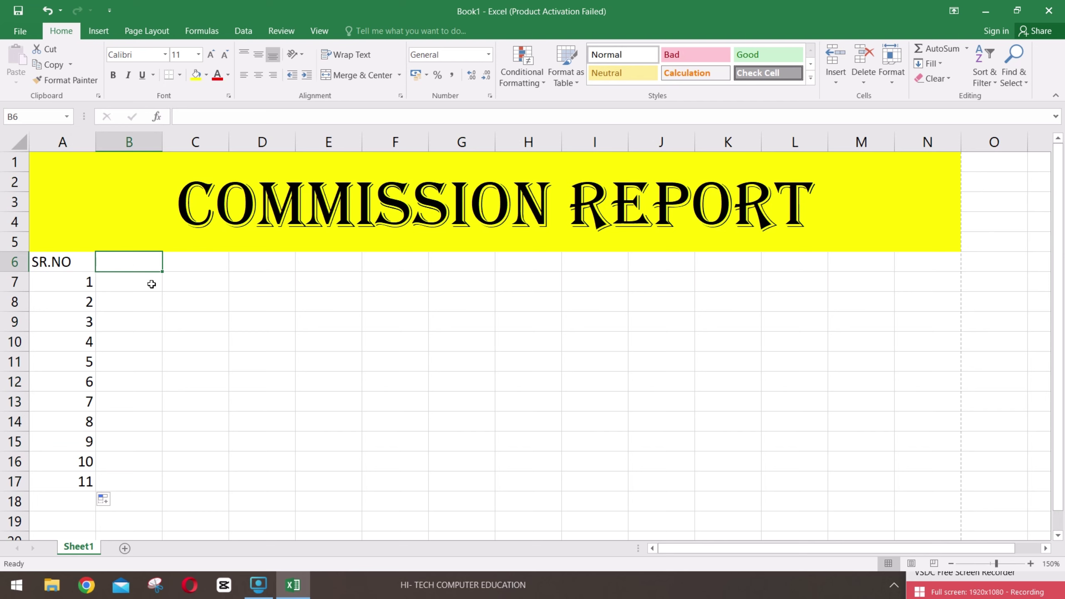
click(147, 320)
double_click(158, 260)
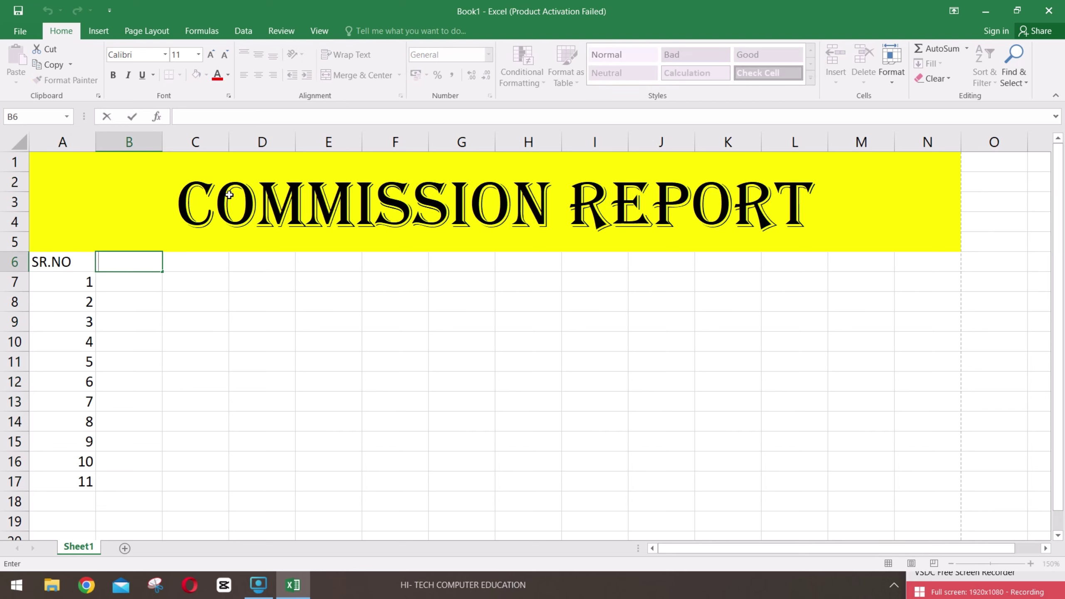
click(261, 185)
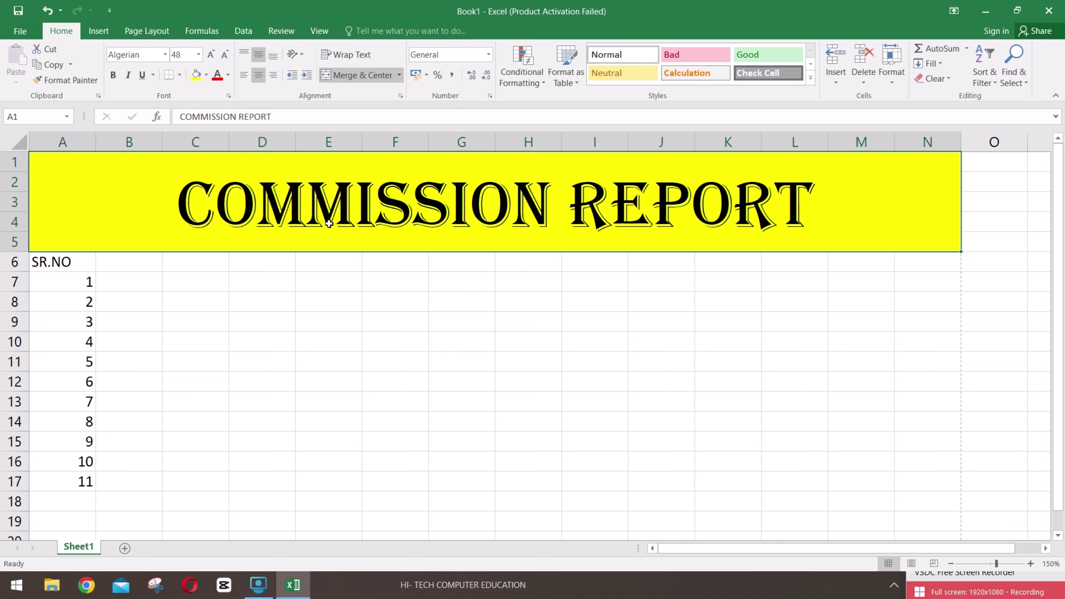
click(145, 262)
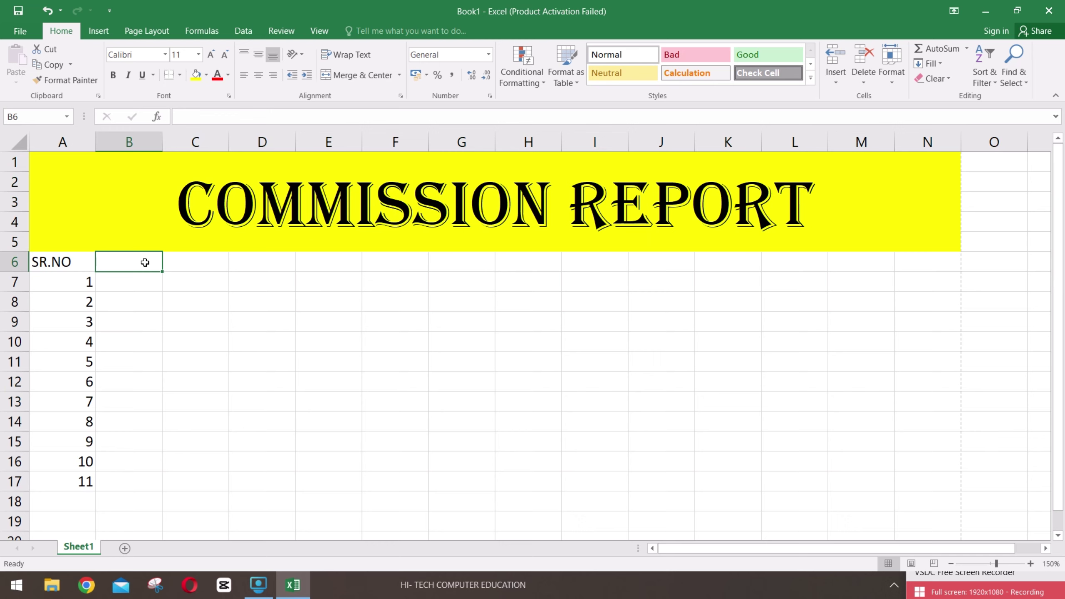
text(NAME OF I)
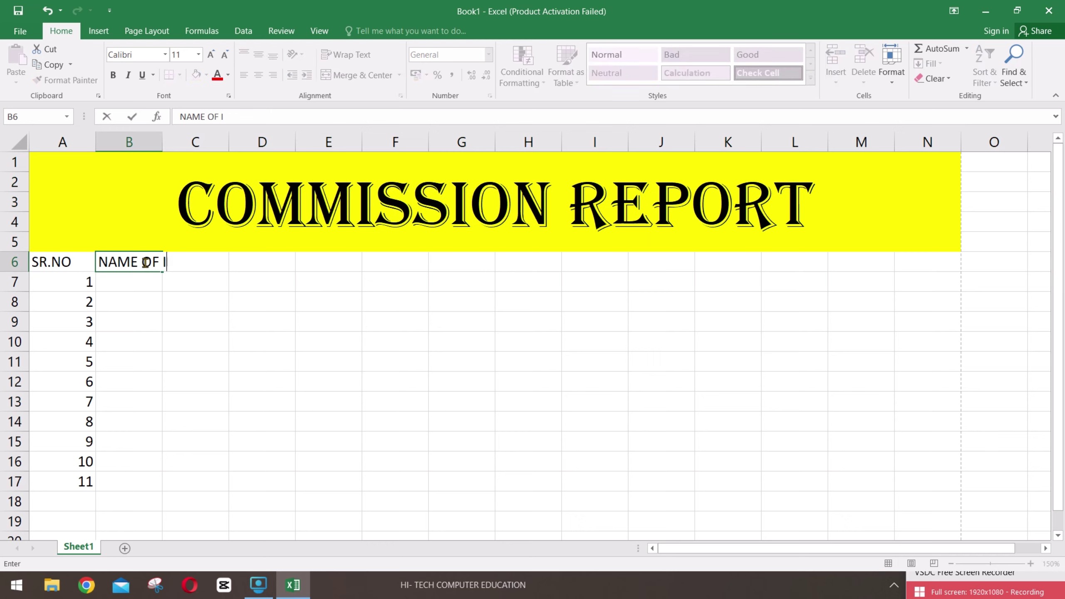
text(TEMS)
- Widen column B so that the NAME OF ITEMS header fits within it
click(168, 142)
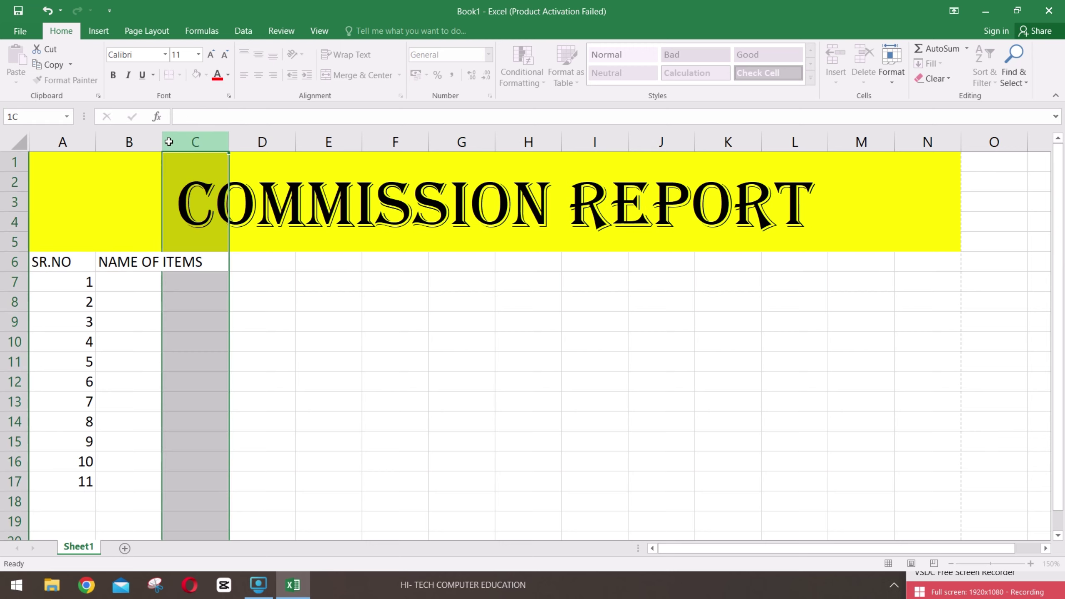
click(158, 142)
drag(162, 142, 223, 153)
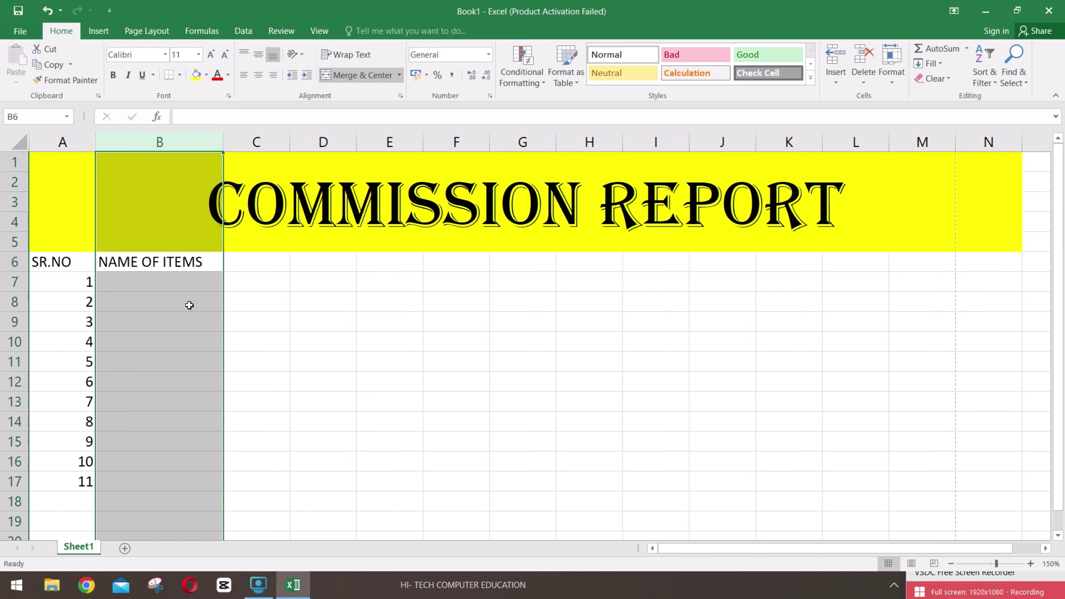
click(215, 337)
- Enter the items MAGGI, CHIPS and KAMALA in cells B7 to B9
click(170, 281)
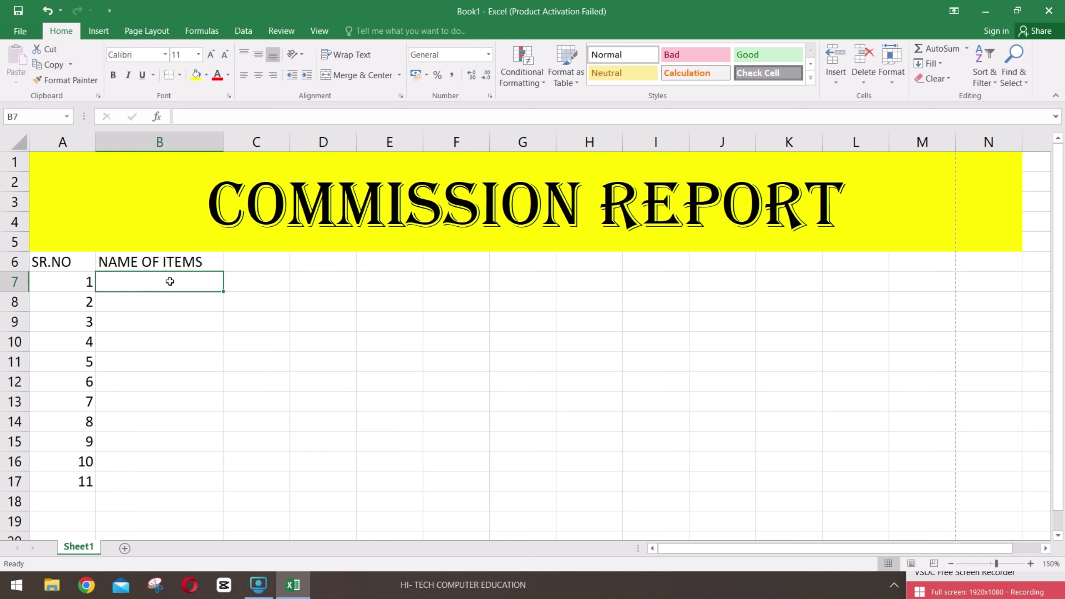
text(MAGGI)
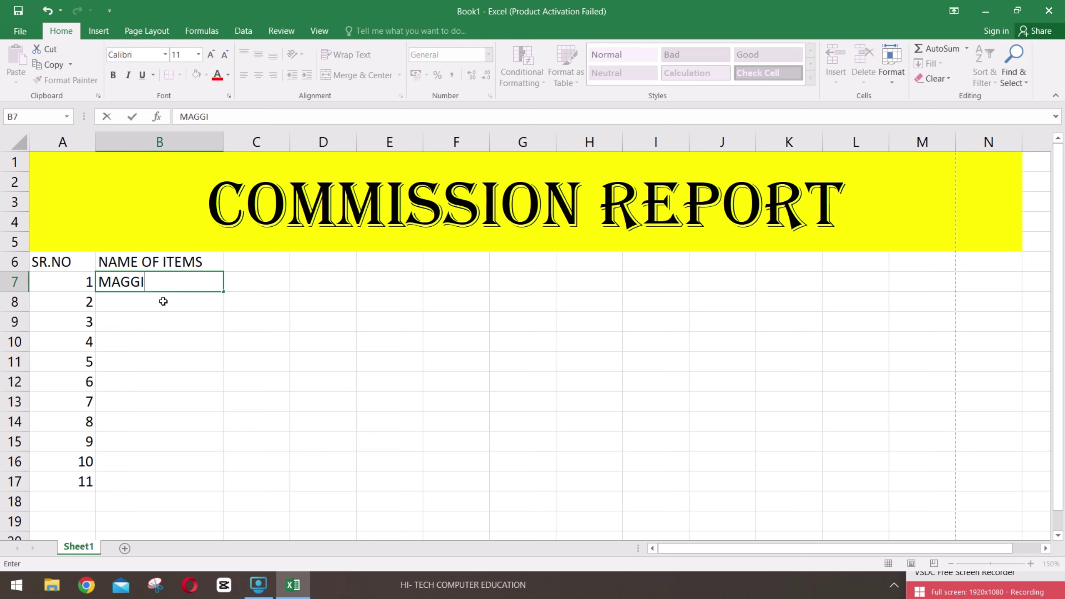
click(163, 301)
text(CHIPS)
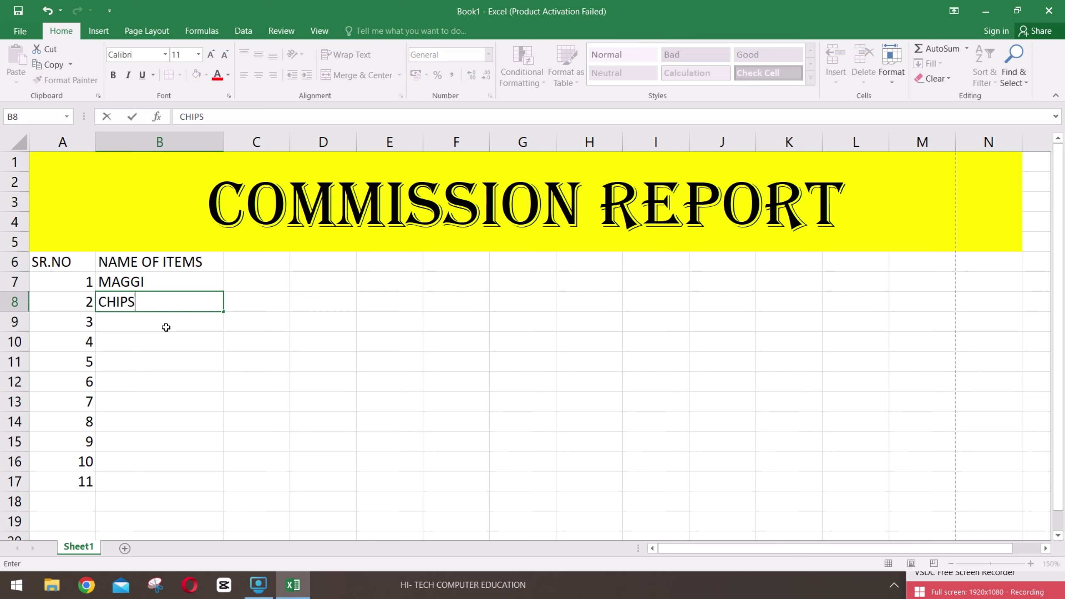
key(Return)
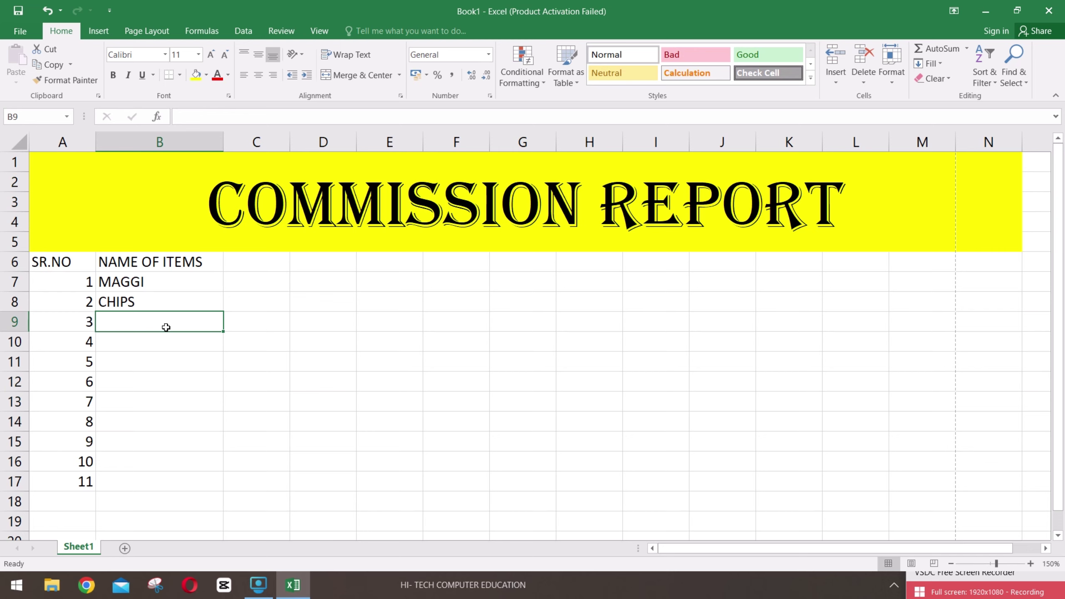
text(KAMALA)
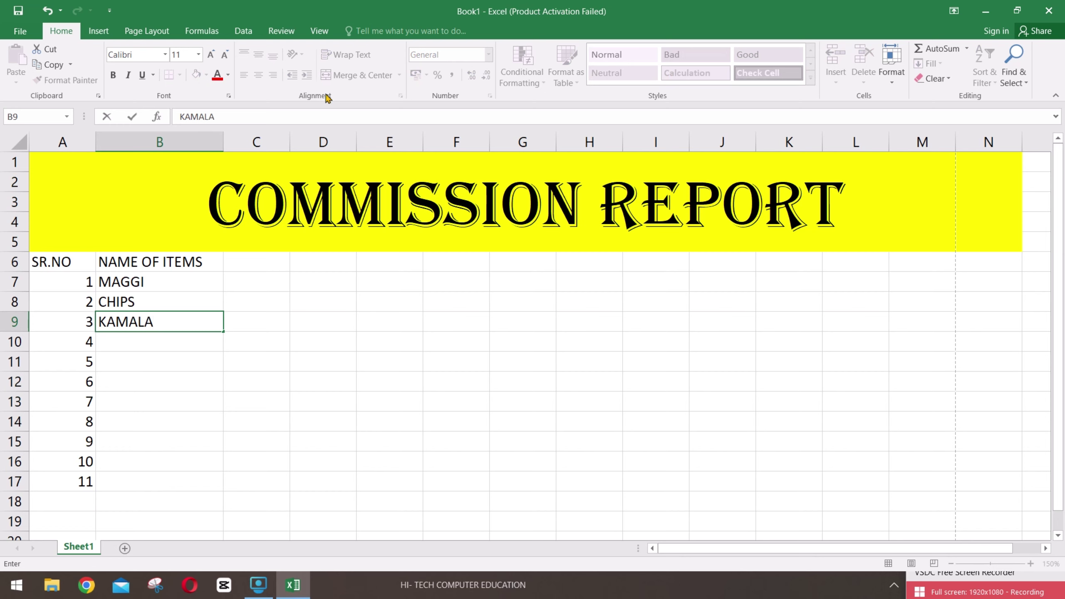
key(Return)
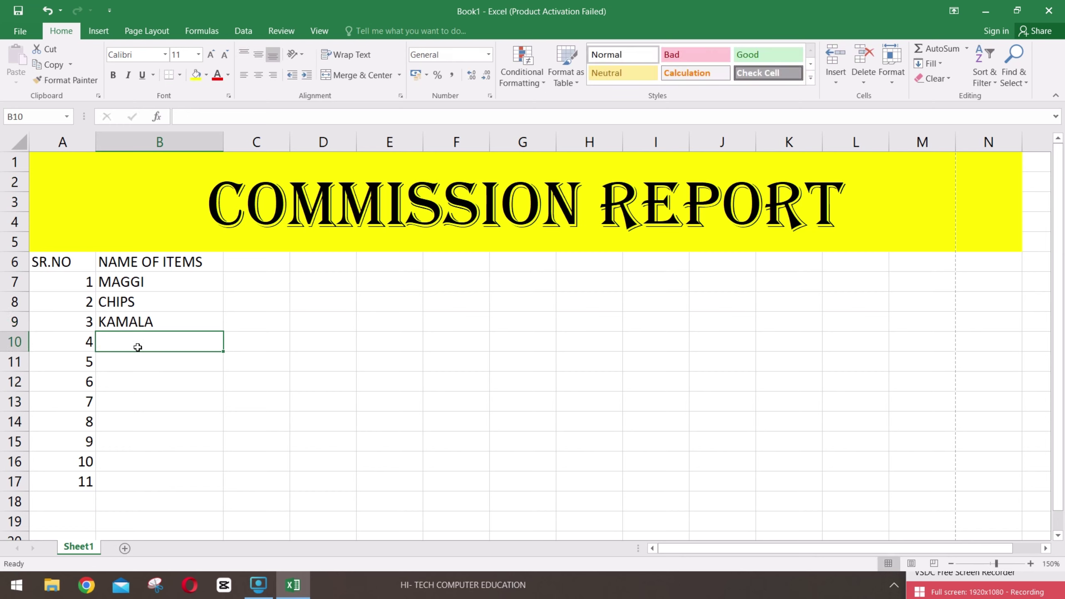
- Enter the items KAJAL NAMKEEN in cell B10 and PARLEY G in cell B11
text(BA)
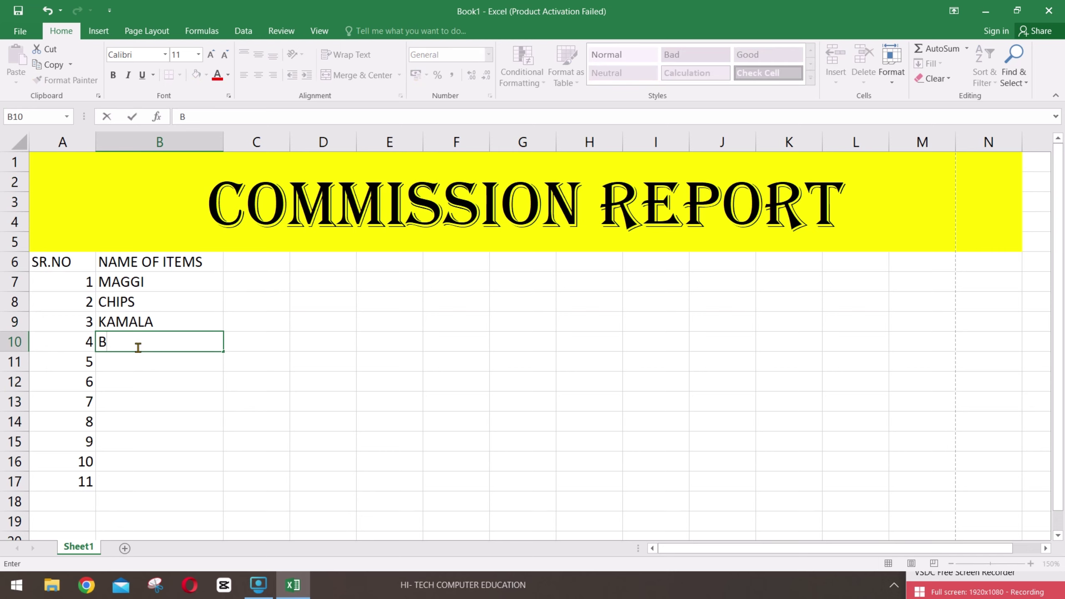
key(BackSpace)
key(BackSpace)
text(KAJAL NAMEK)
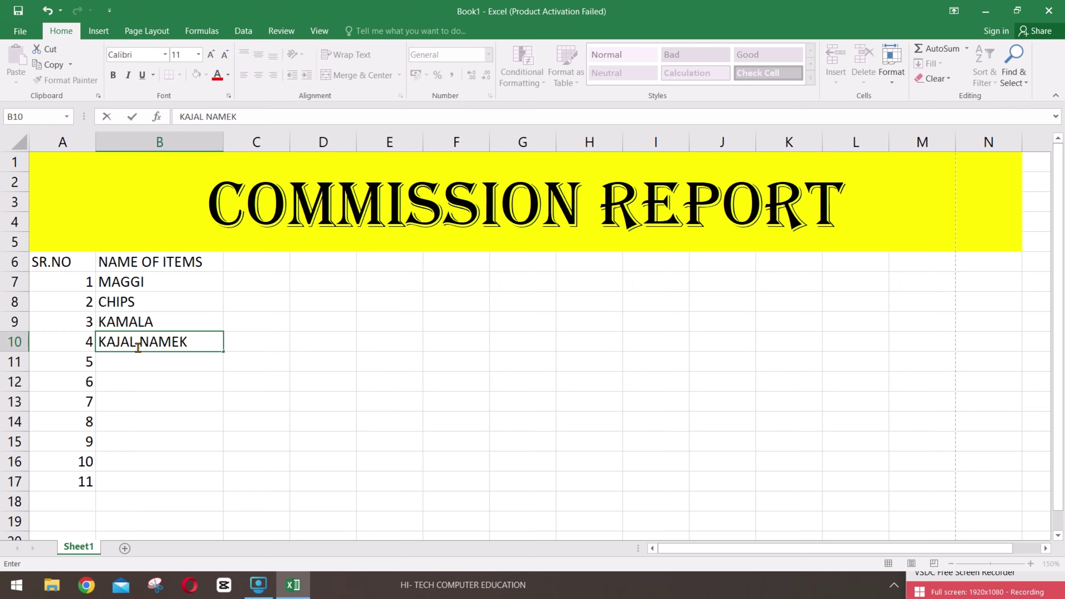
key(BackSpace)
key(BackSpace)
text(KEEN)
click(132, 363)
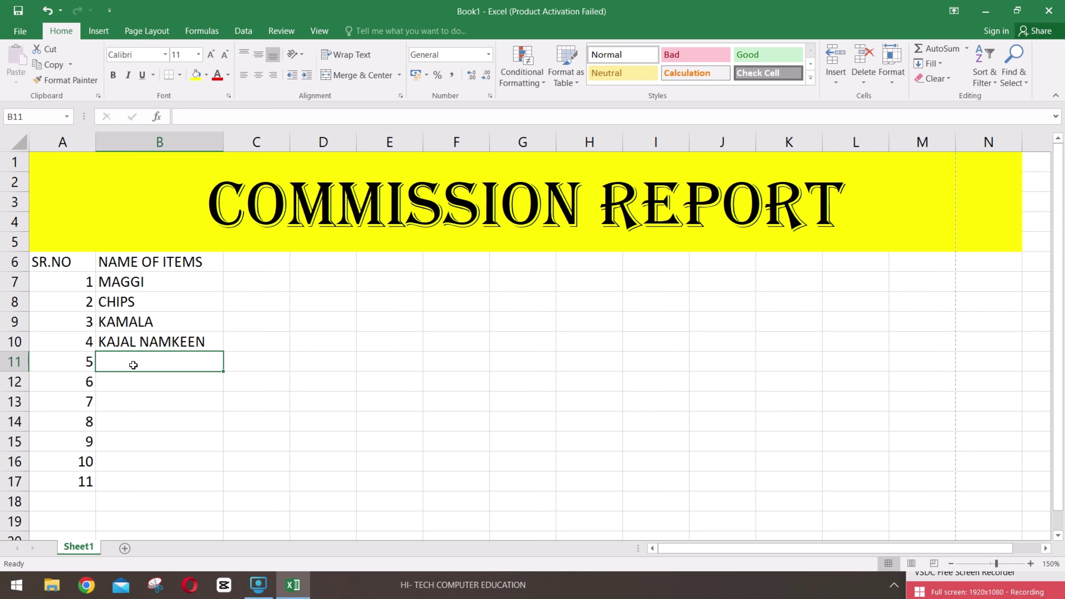
text(PARL)
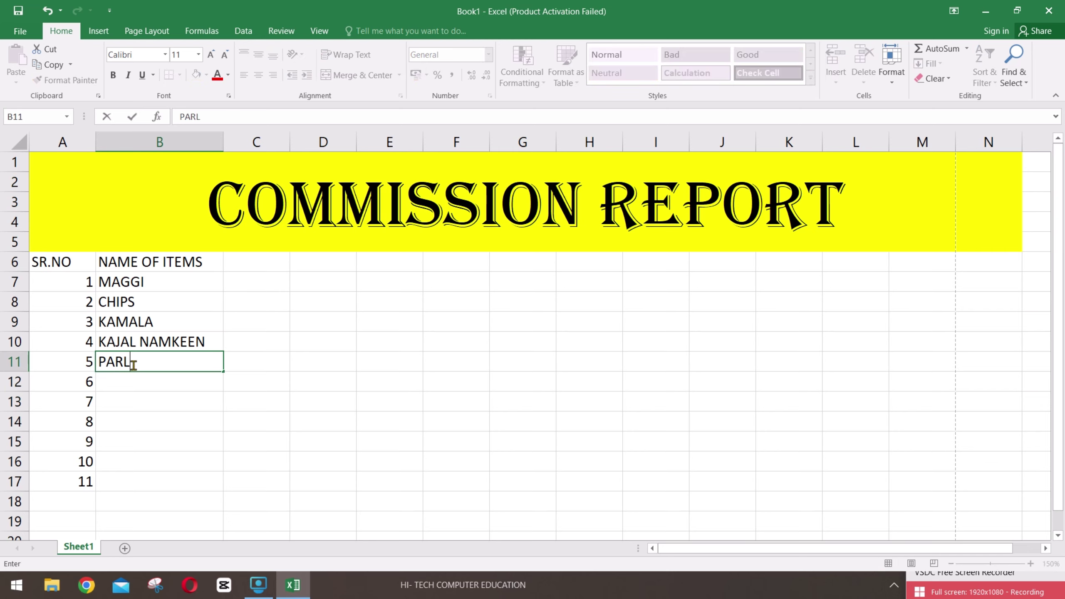
text(EY G)
click(150, 405)
- Delete the surplus serial numbers 6 to 11 from cells A12 to A17
double_click(89, 382)
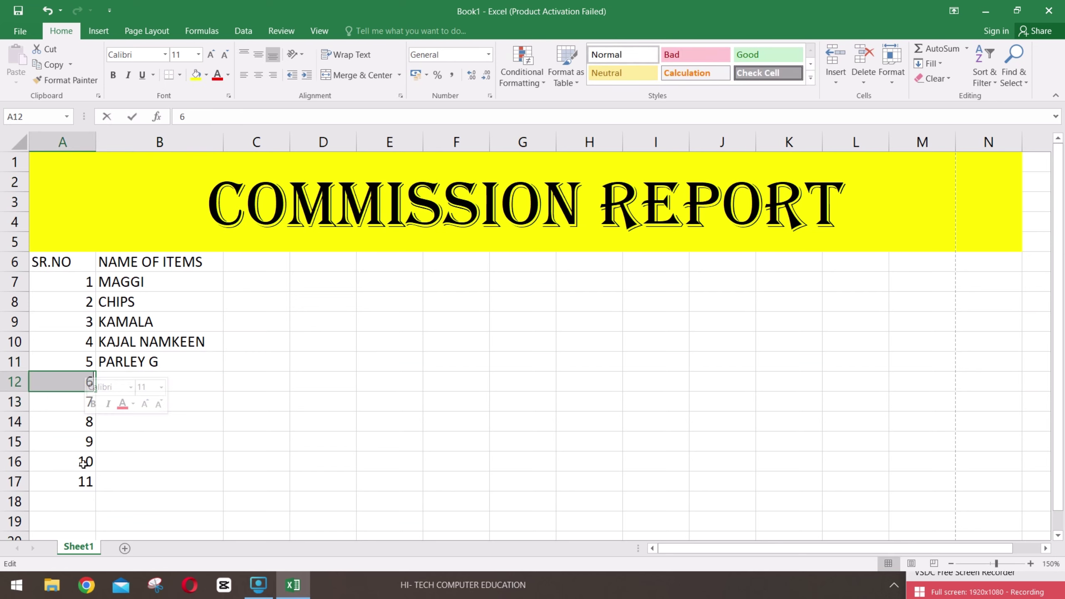
click(85, 481)
click(88, 384)
double_click(88, 383)
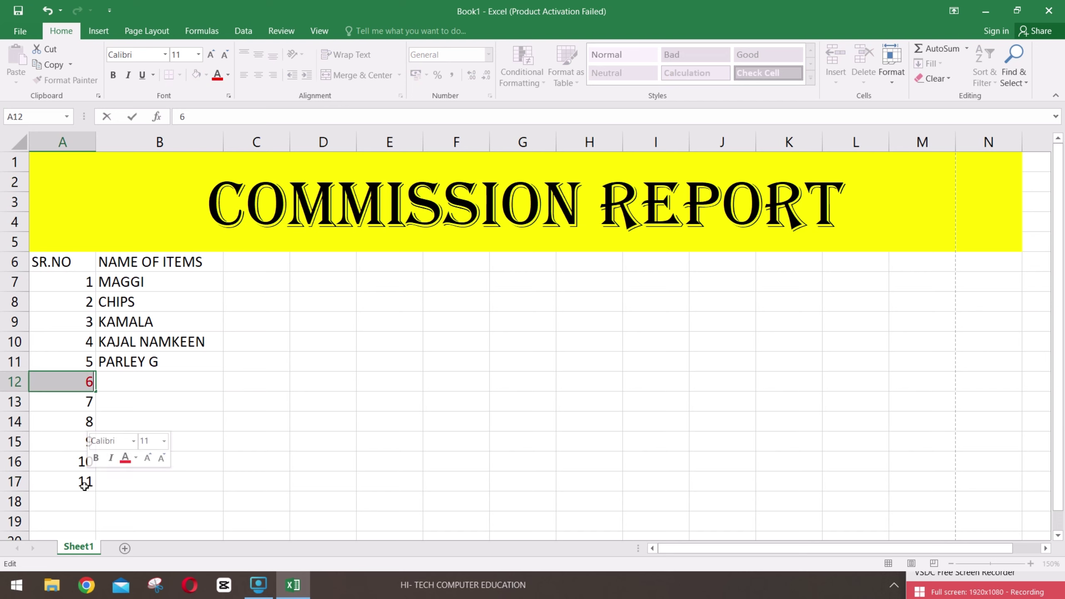
mouse_move(85, 492)
mouse_down()
mouse_move(86, 379)
mouse_move(89, 489)
mouse_up()
click(82, 382)
key(Delete)
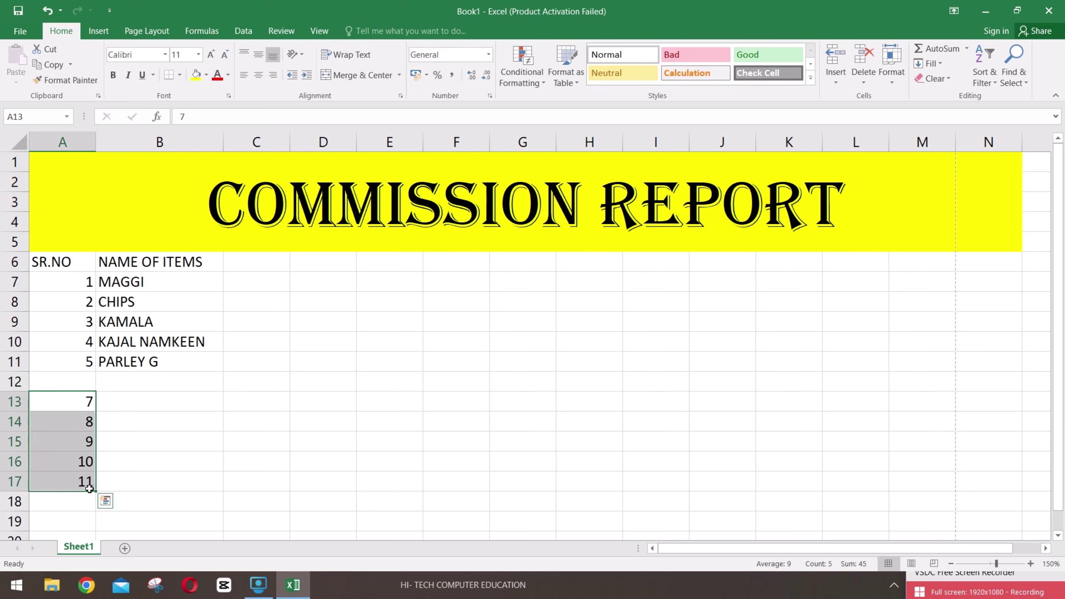
key(Delete)
key(Right)
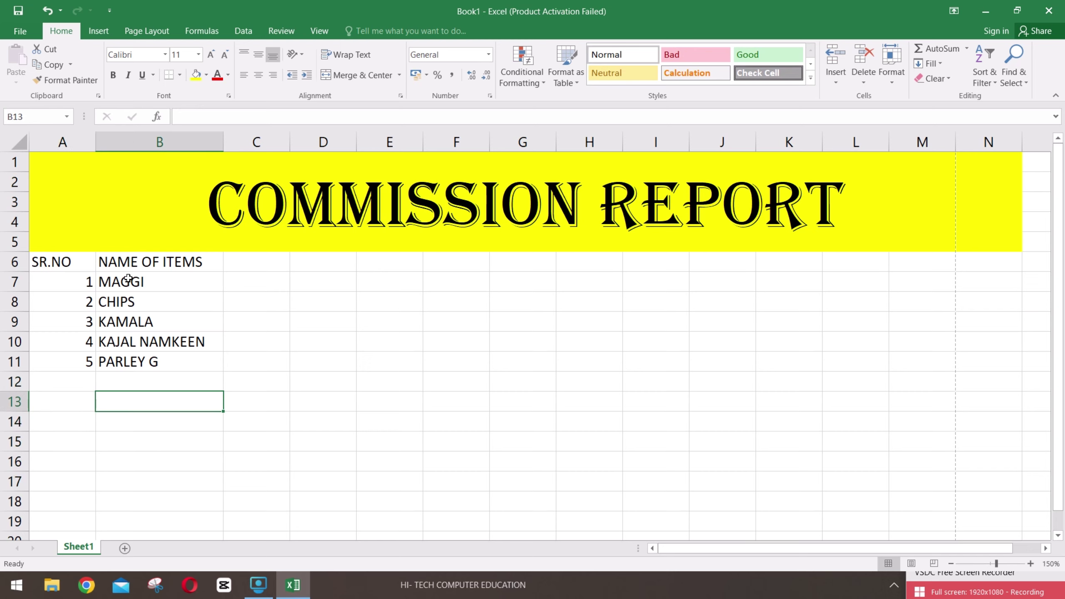
drag(119, 280, 168, 382)
click(174, 403)
- Enter the column header QUANTITY in cell C6 and widen column C to fit it
click(256, 265)
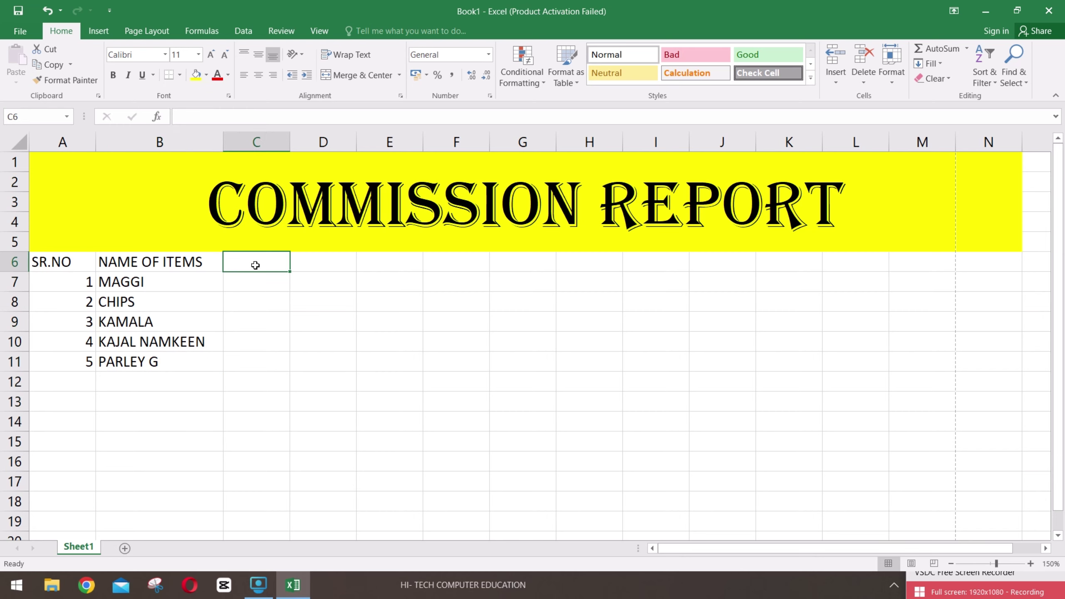
text(Q)
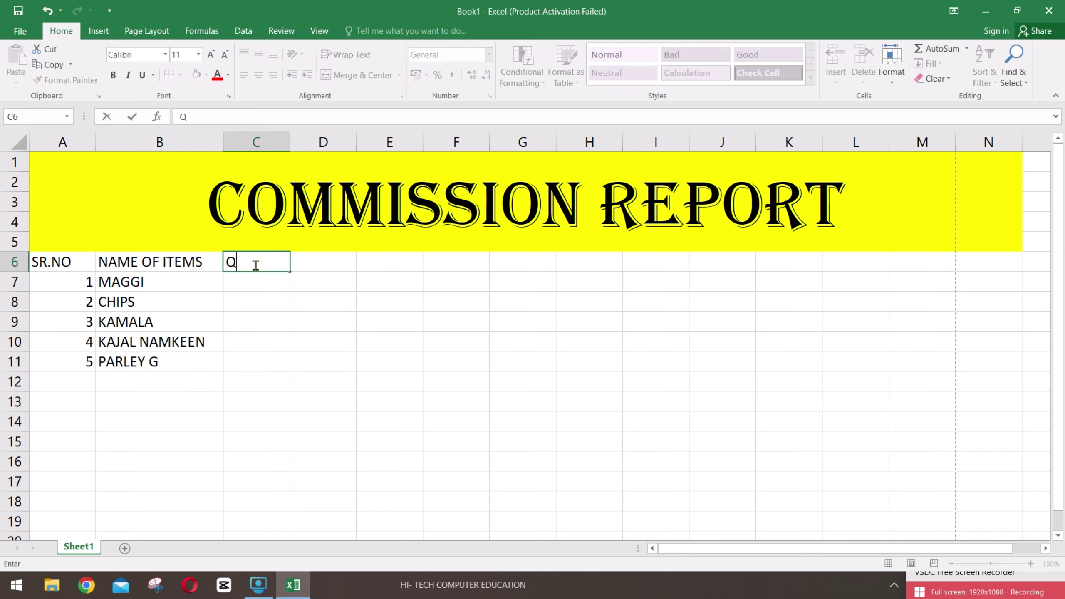
text(UANTITY)
drag(273, 143, 297, 137)
click(375, 296)
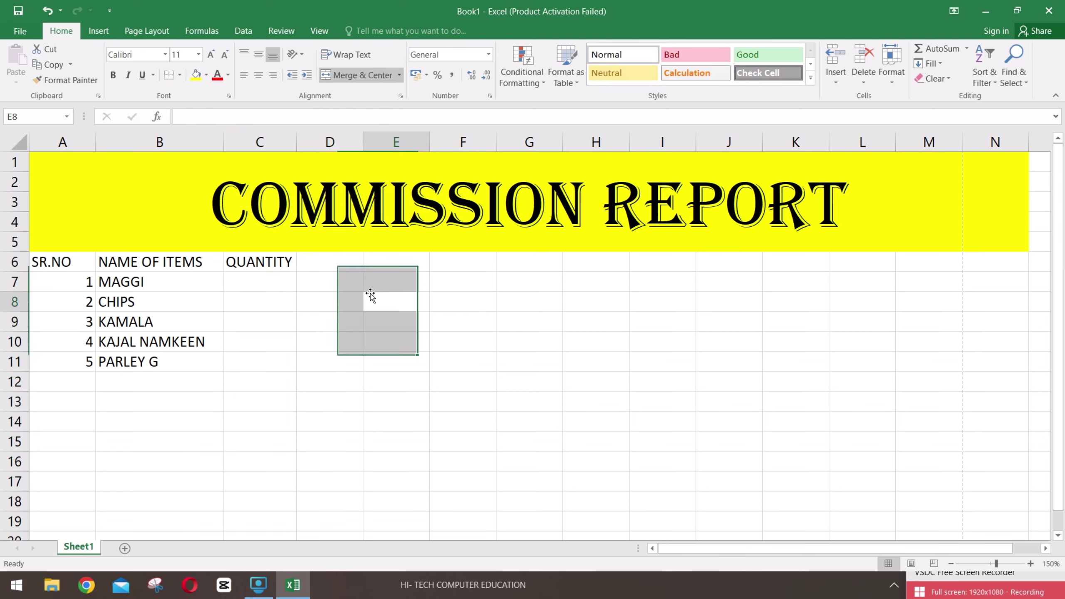
click(325, 264)
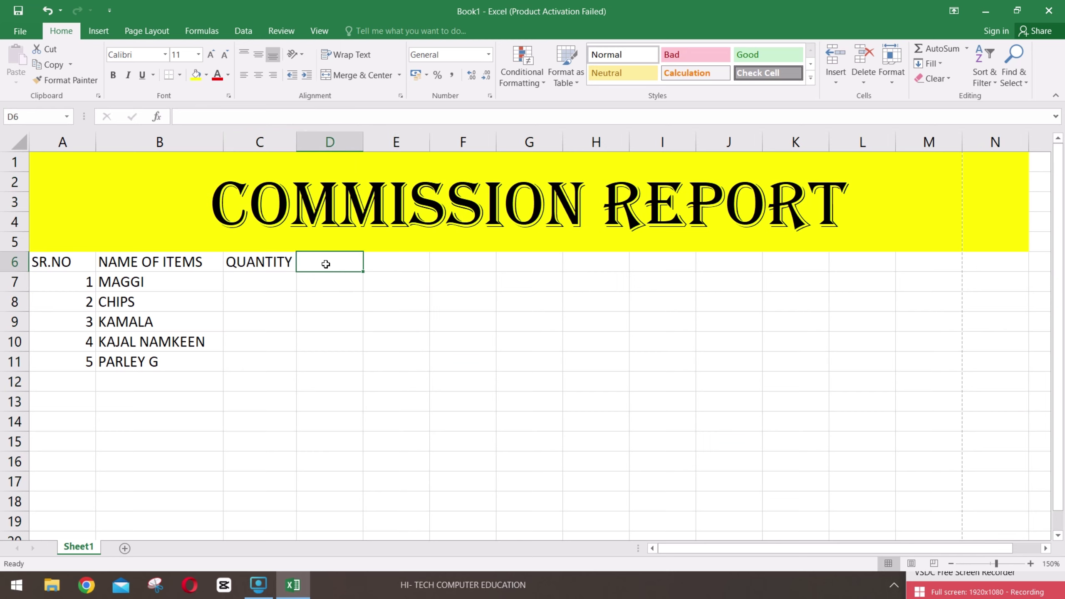
- Enter the quantities 55, 44, 25, 77 and 50 in cells C7 to C11
click(277, 280)
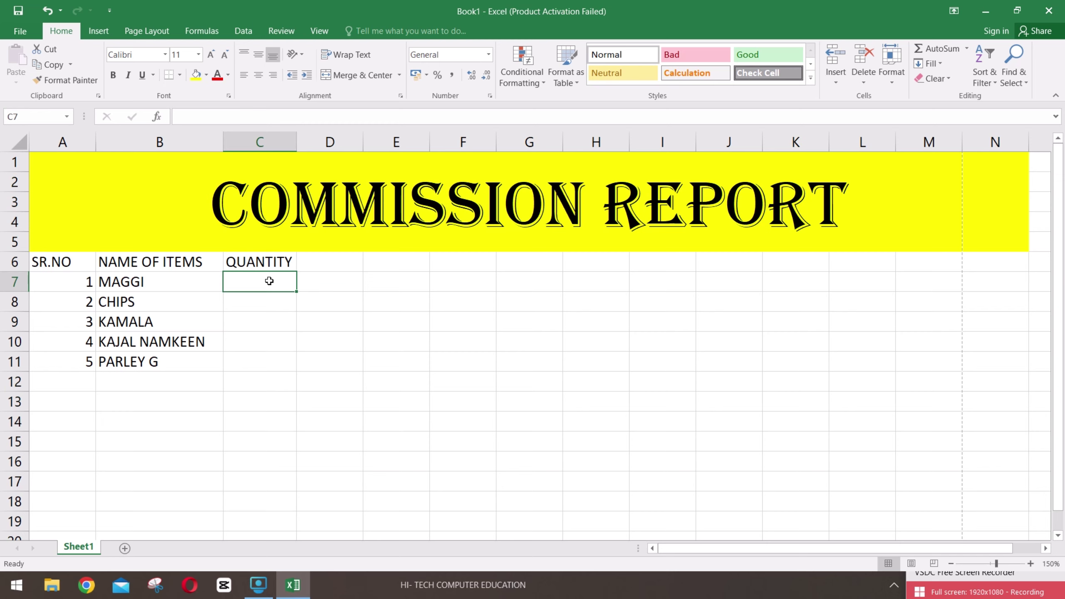
text(55)
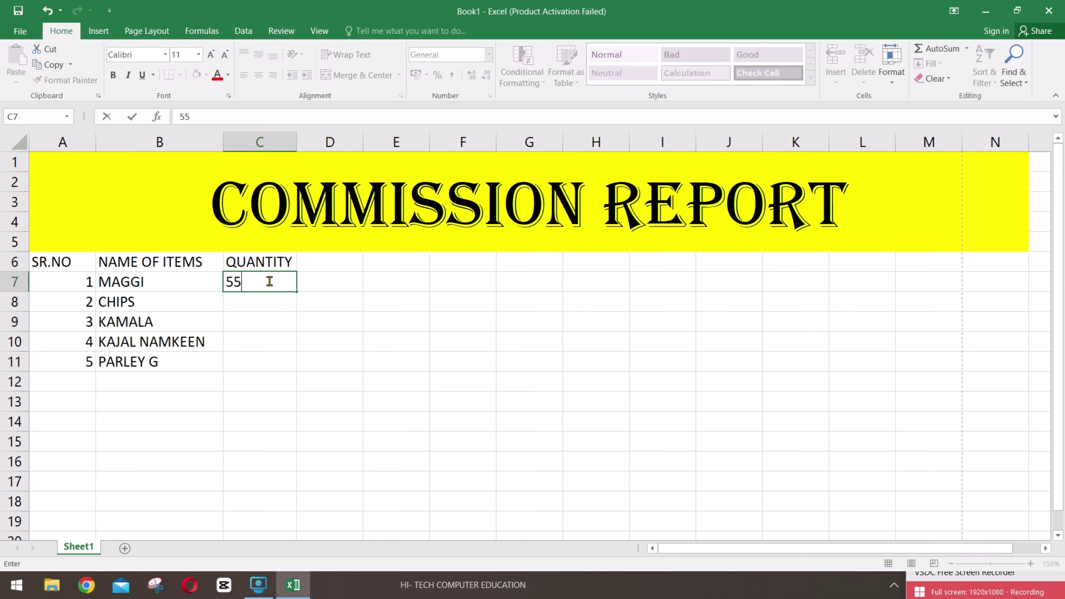
click(258, 305)
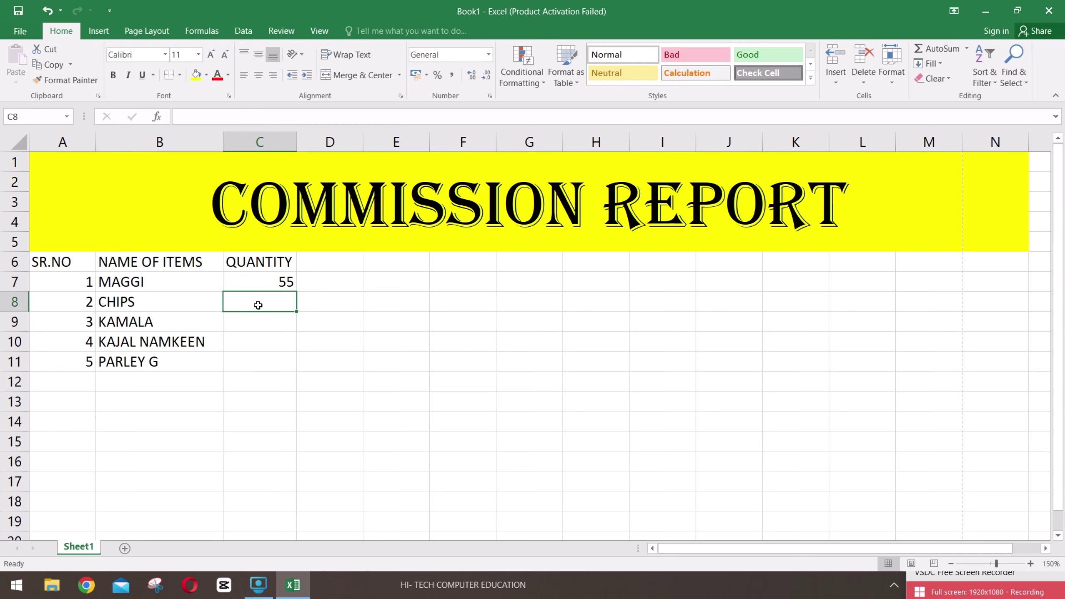
text(44)
click(260, 319)
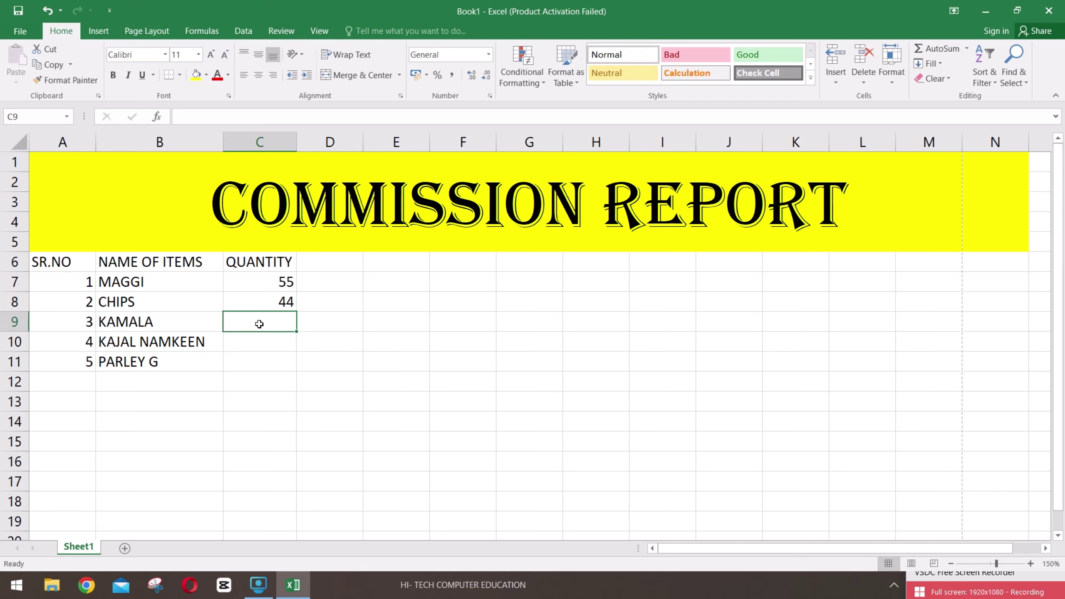
text(25)
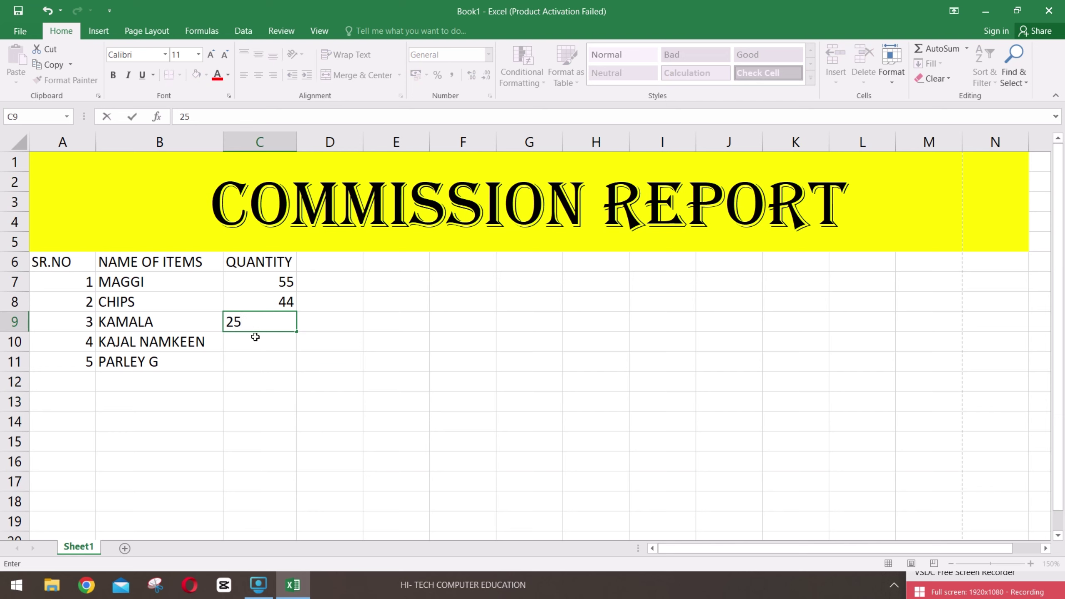
click(256, 339)
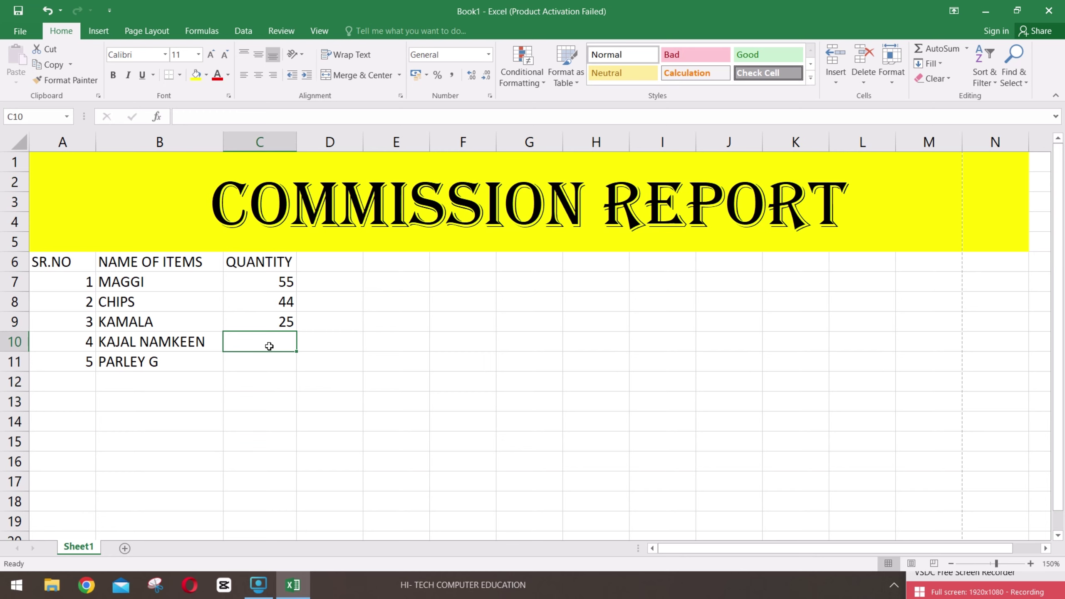
text(77)
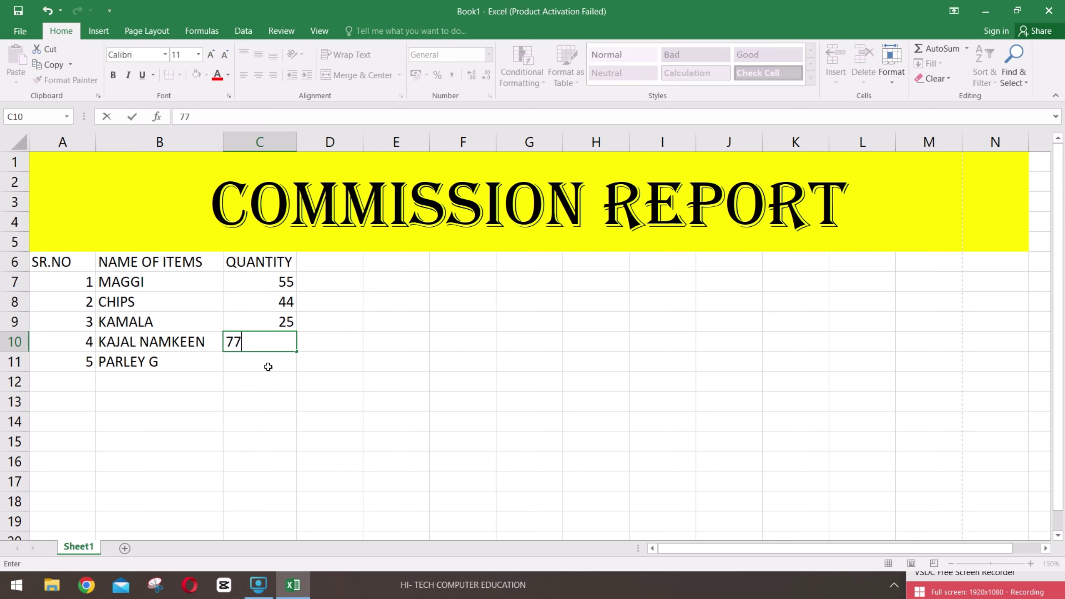
click(268, 367)
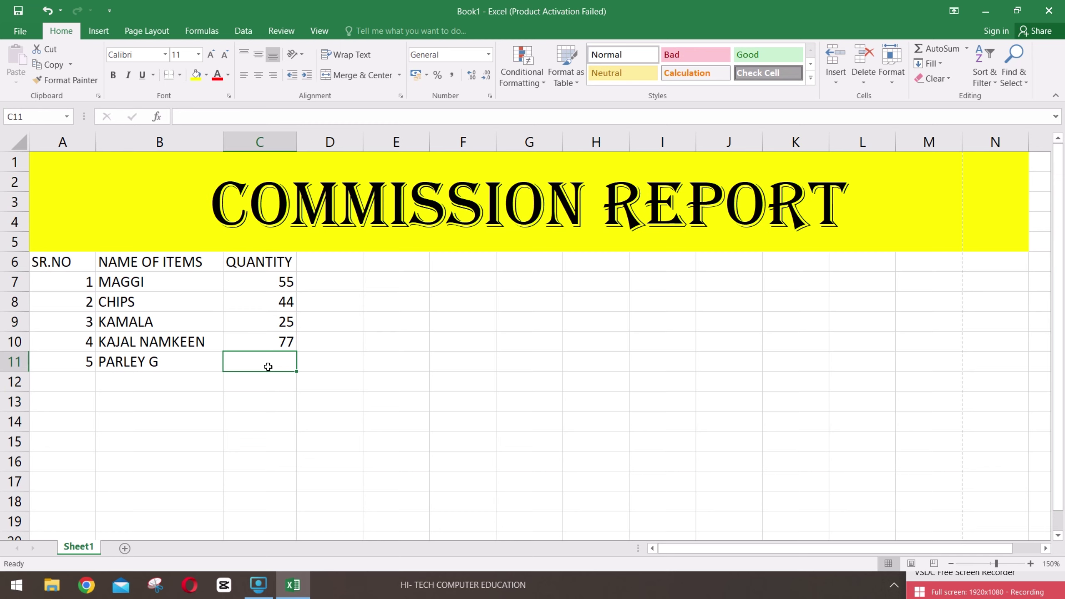
text(50)
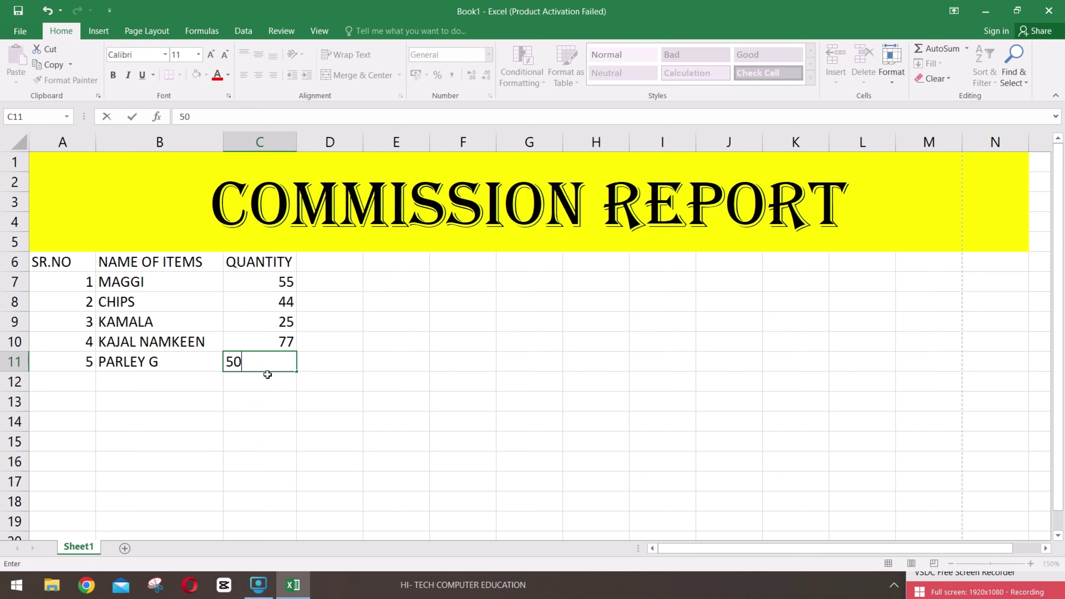
- Enter the column header RATE in cell D6 and the rate 5 in cells D7 and D8
click(335, 267)
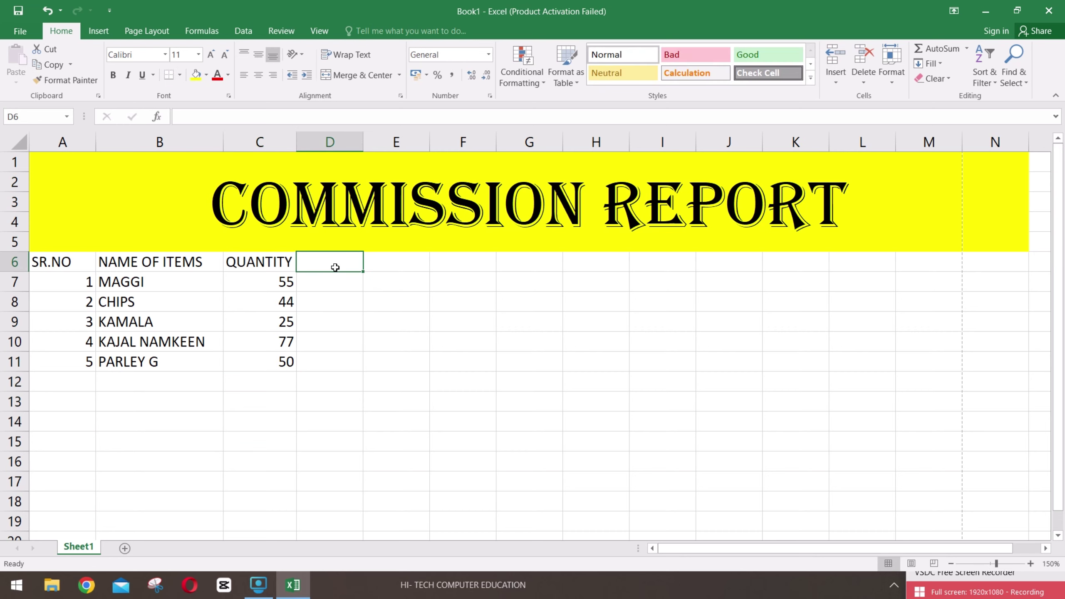
text(RATE)
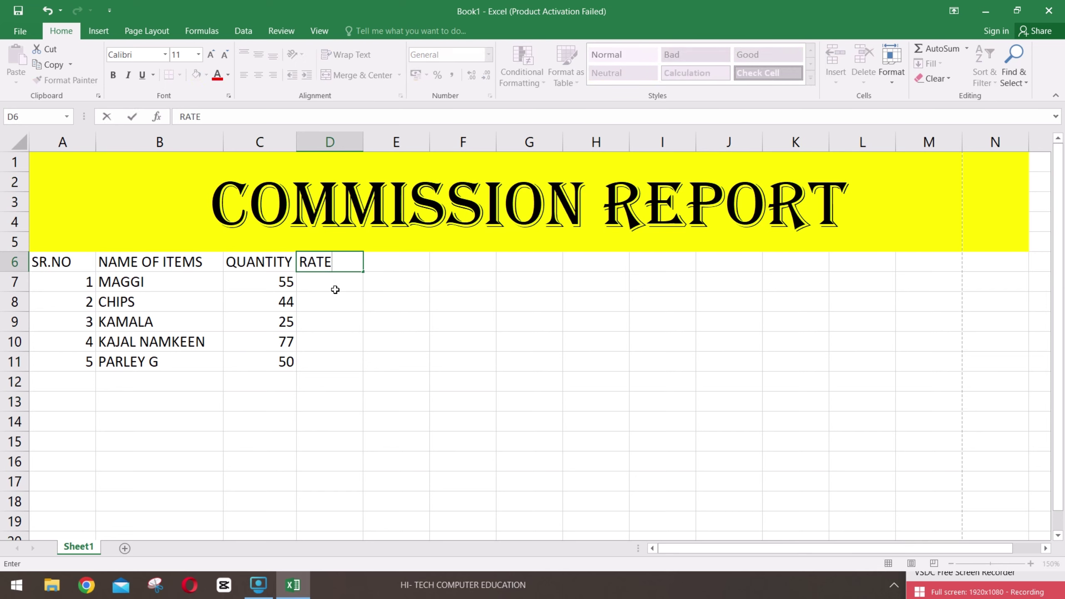
click(322, 286)
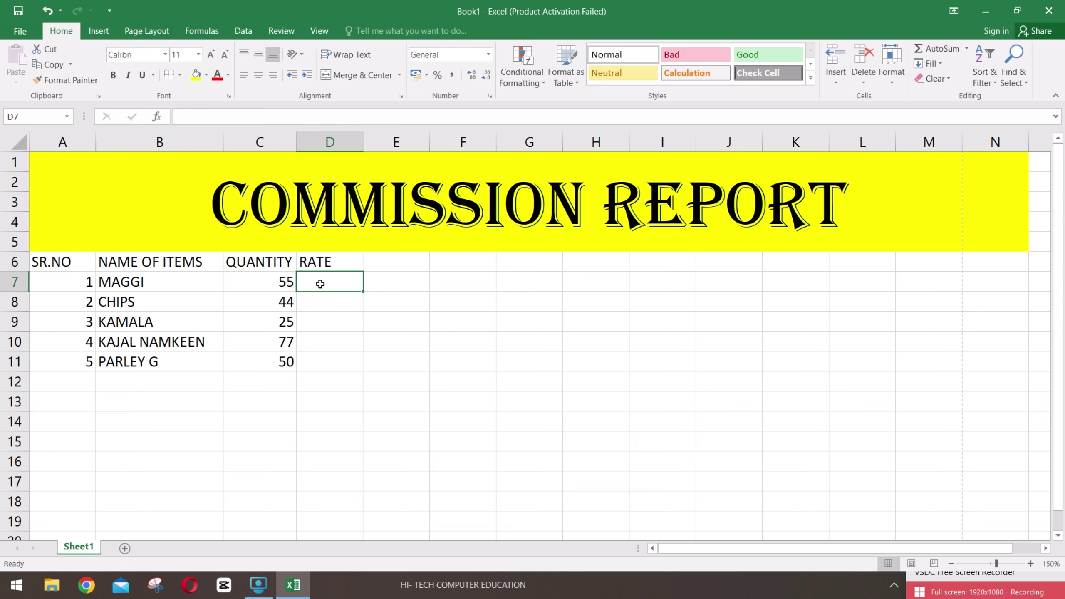
text(5)
key(Return)
text(5)
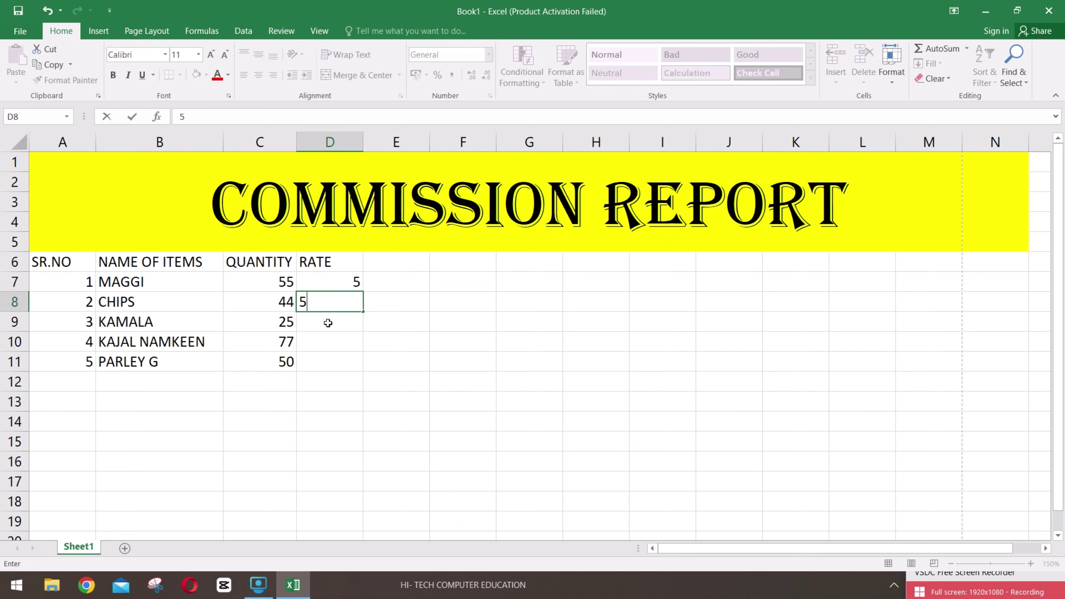
key(Return)
- Enter the rates 5, 10 and 5 in cells D9 to D11 for KAMALA, KAJAL NAMKEEN and PARLEY G
text(10)
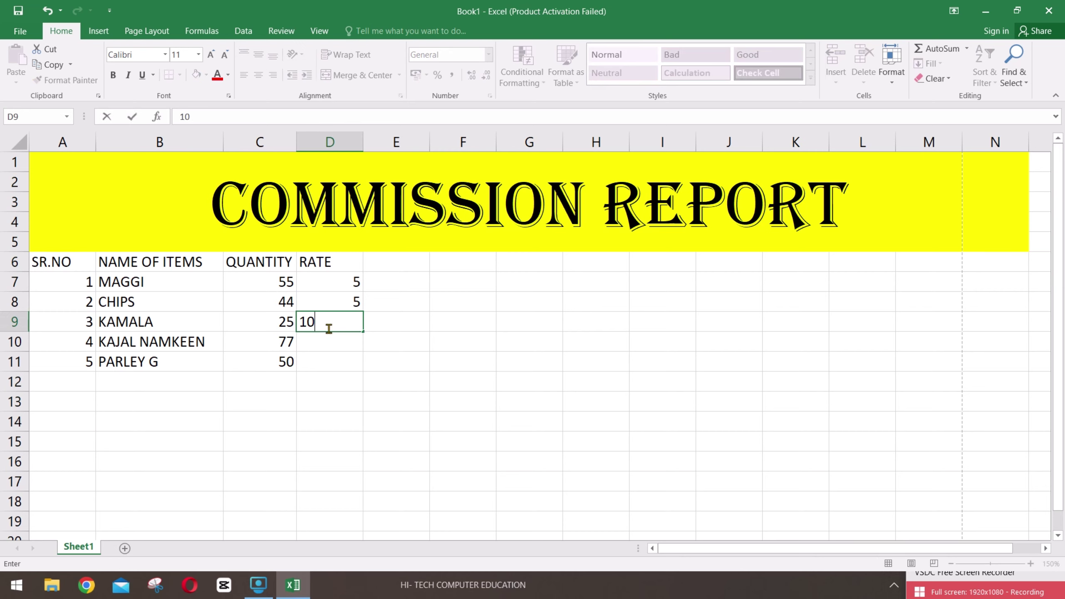
key(BackSpace)
key(BackSpace)
text(5)
click(332, 348)
text(10)
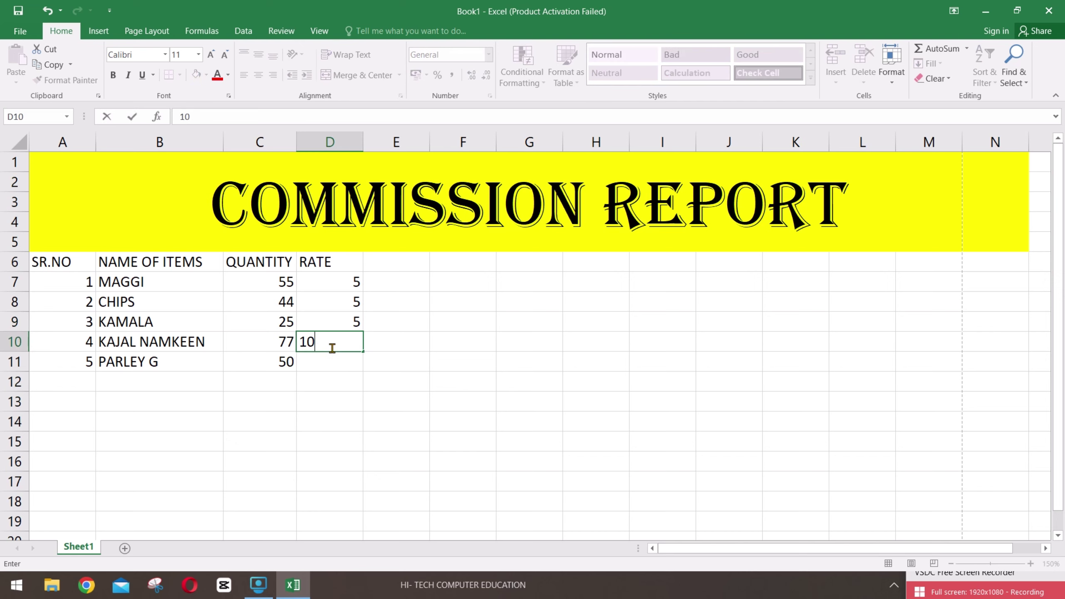
click(332, 363)
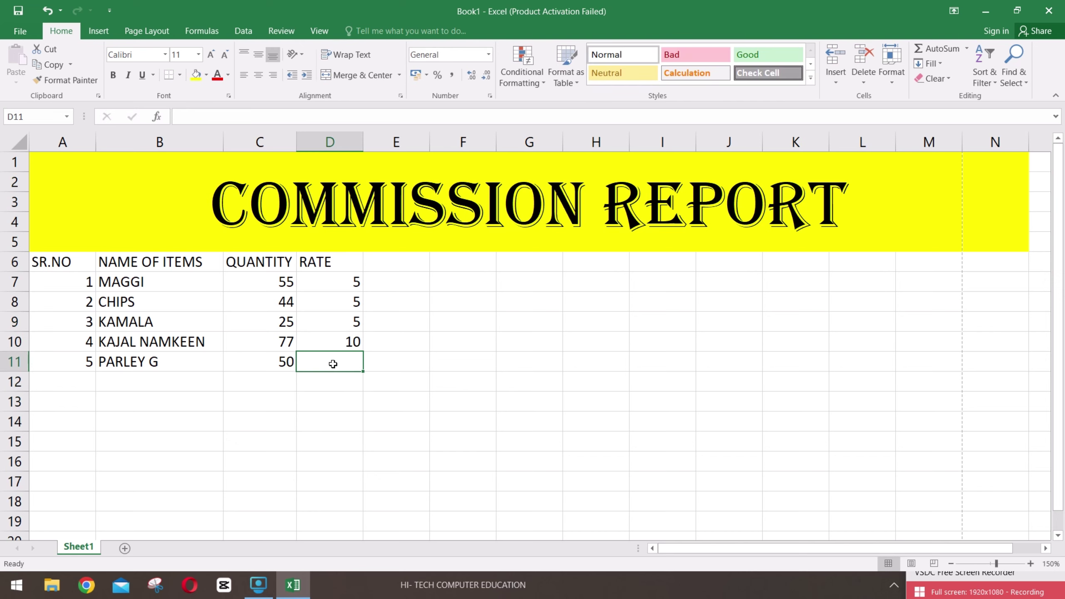
text(5)
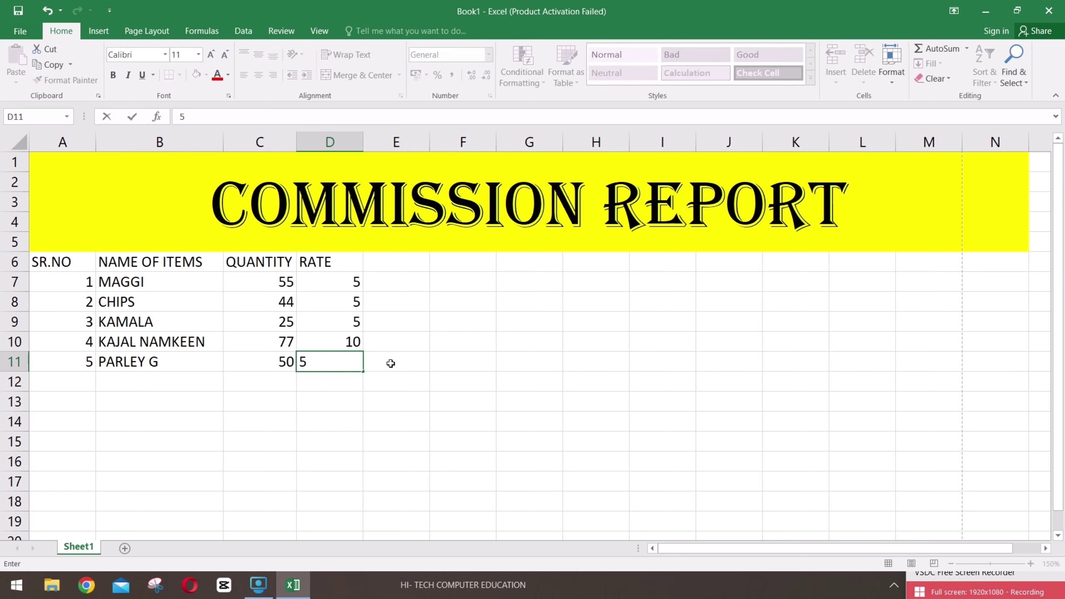
click(385, 306)
- Enter the column header SOLID QUANTITY in cell E6 and widen column E to fit it
click(395, 261)
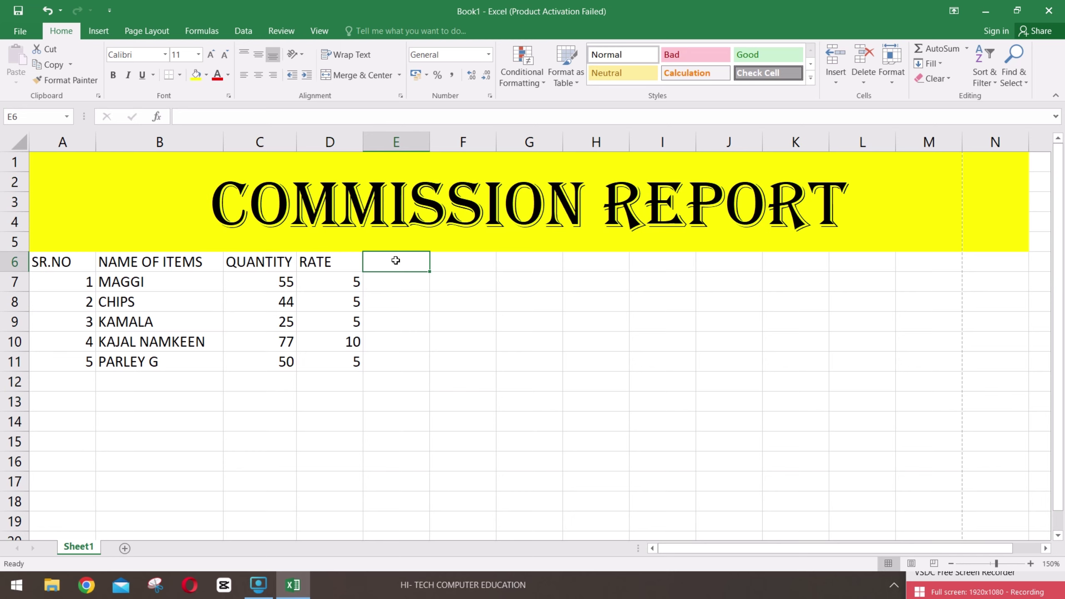
text(SOLIF)
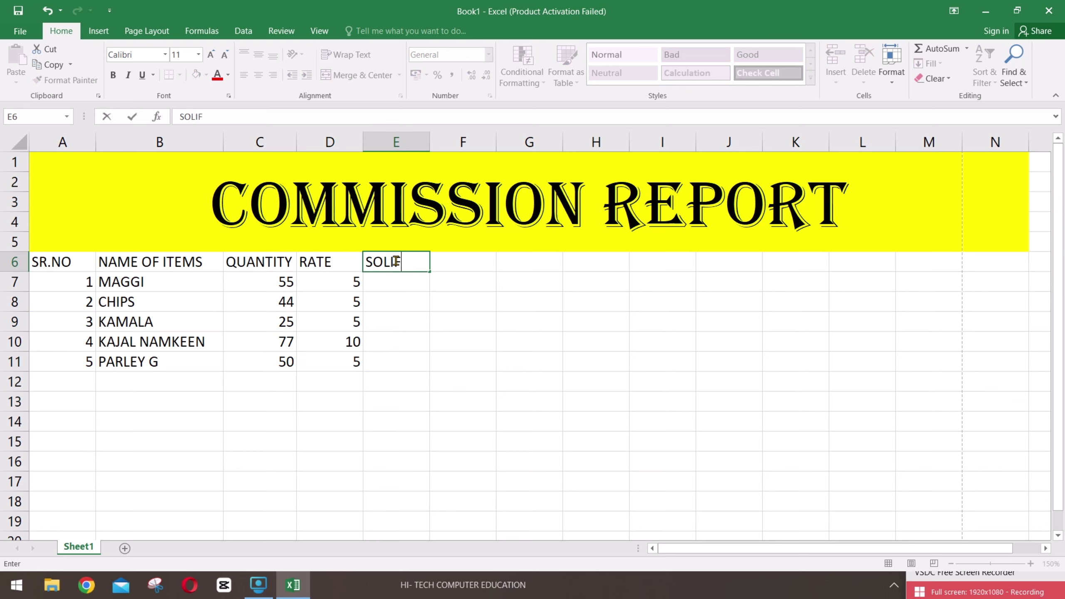
key(BackSpace)
text(D QUANTITY)
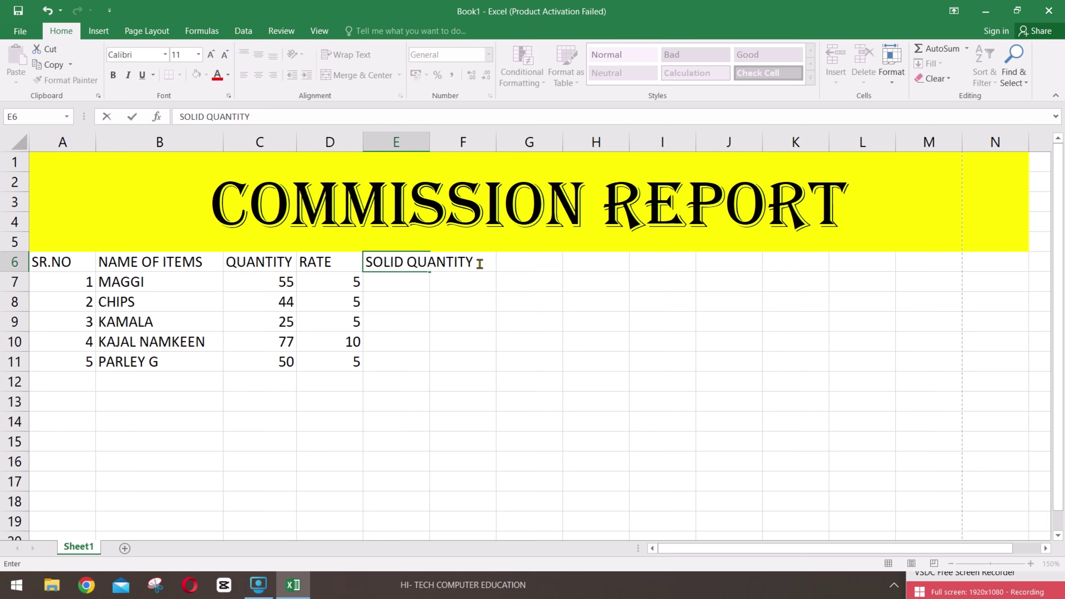
click(526, 262)
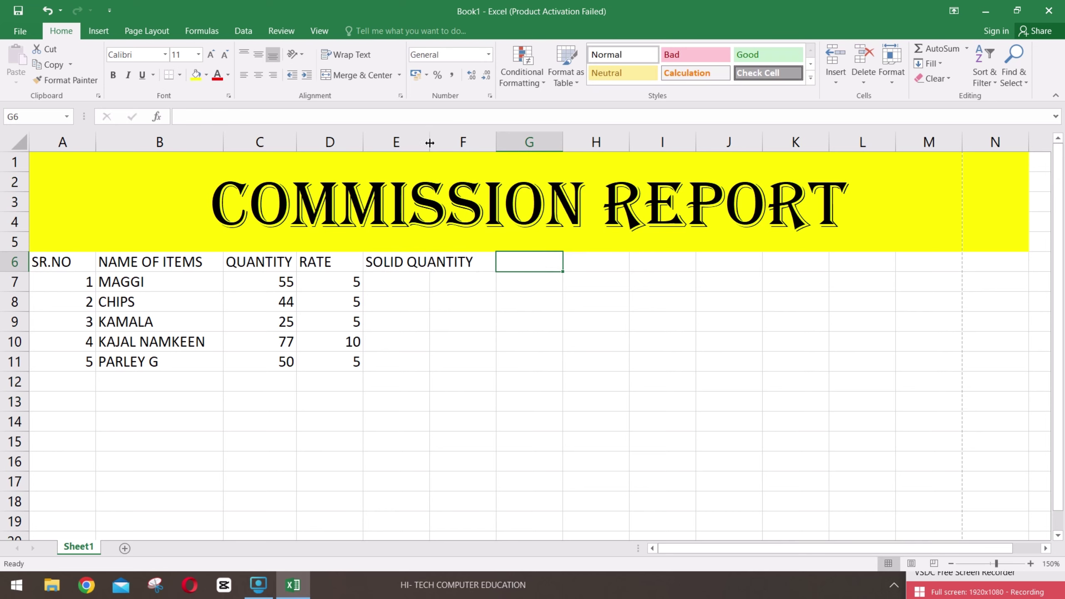
drag(429, 143, 483, 143)
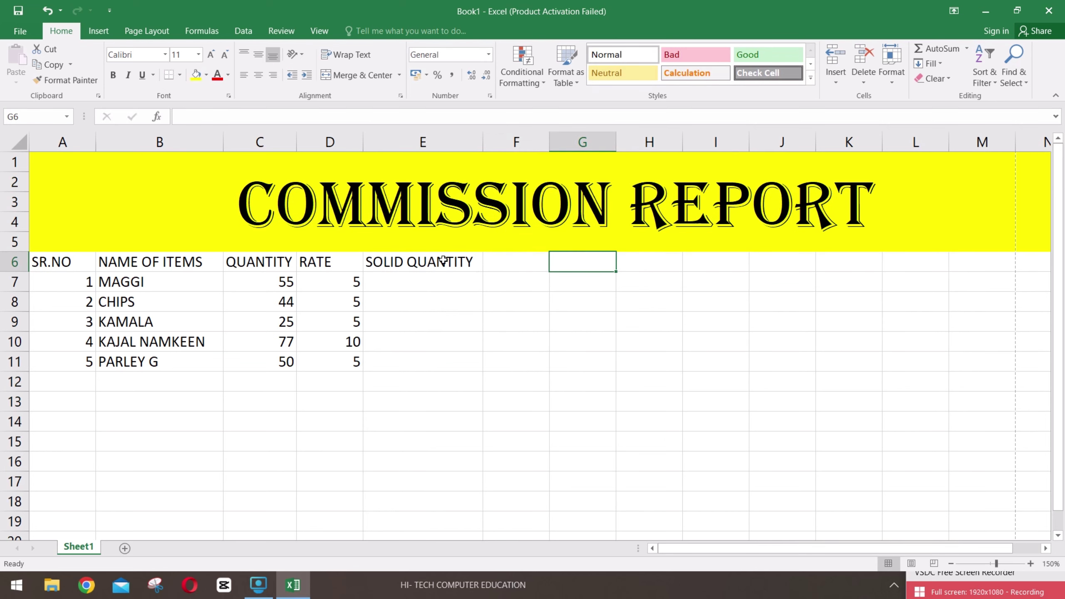
- Review the item quantities in column C against the empty SOLID QUANTITY cells in column E
click(417, 288)
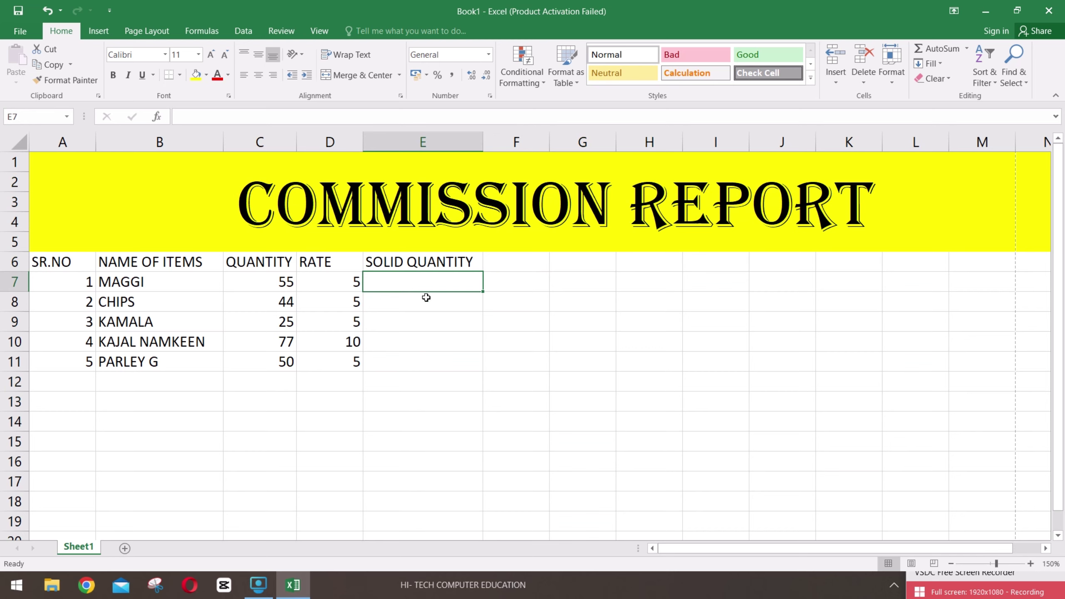
click(413, 263)
click(286, 262)
click(277, 288)
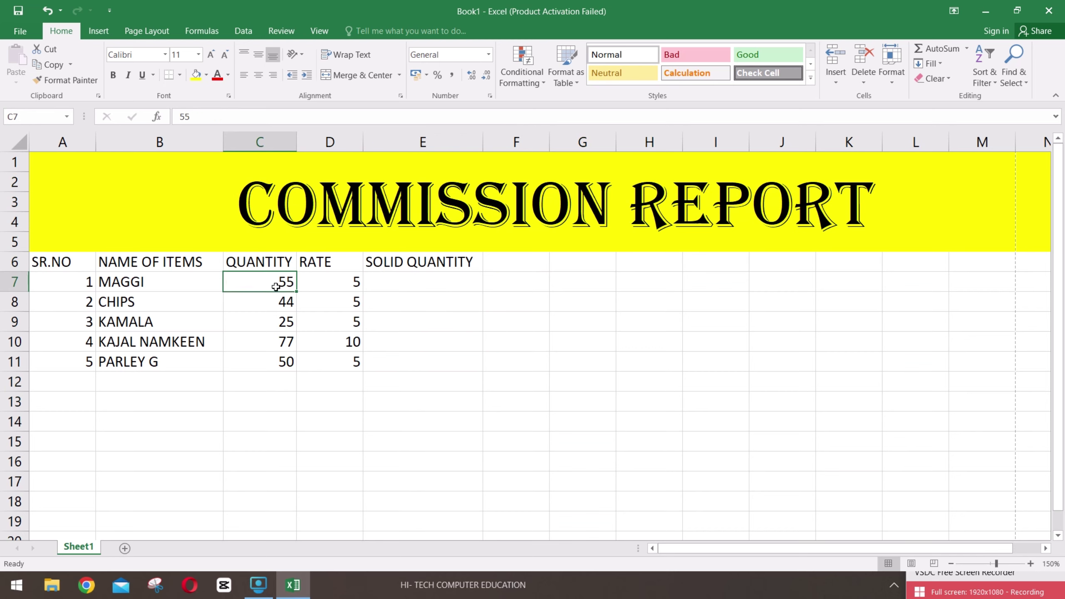
click(275, 336)
click(273, 305)
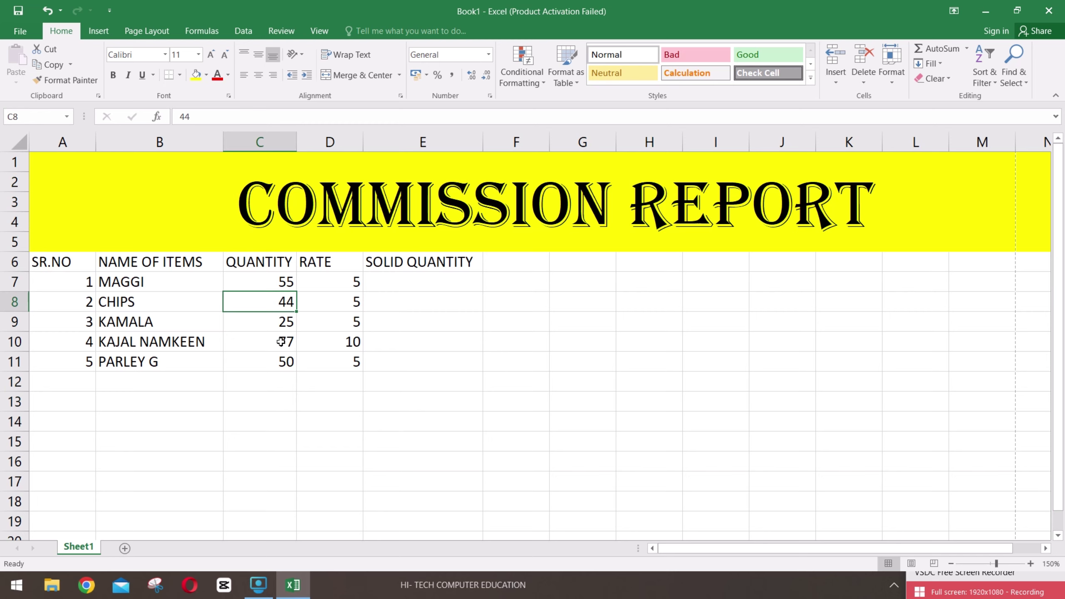
click(398, 276)
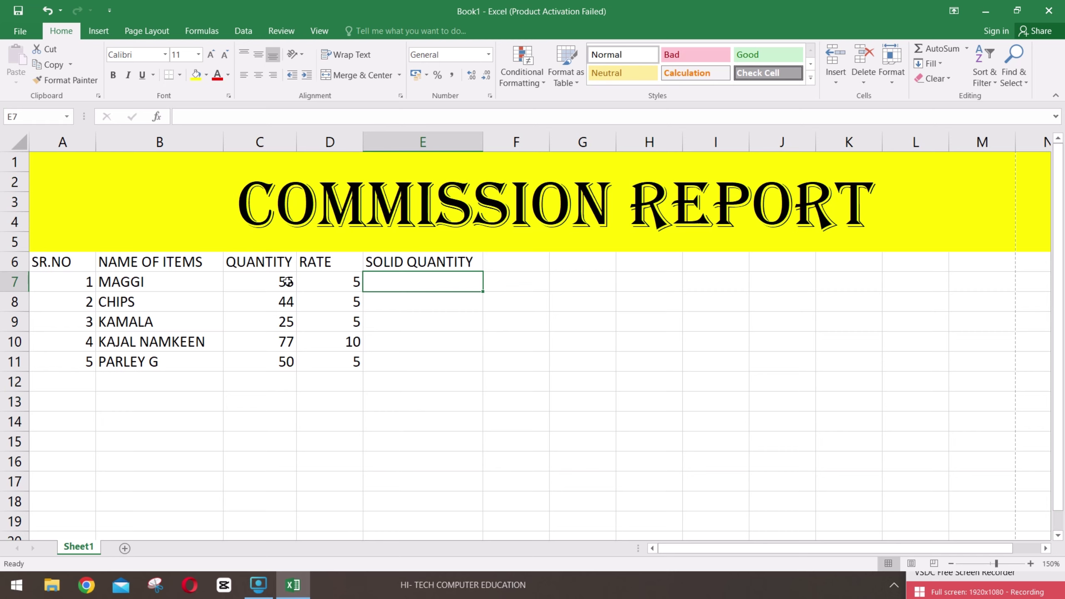
key(Down)
key(Down)
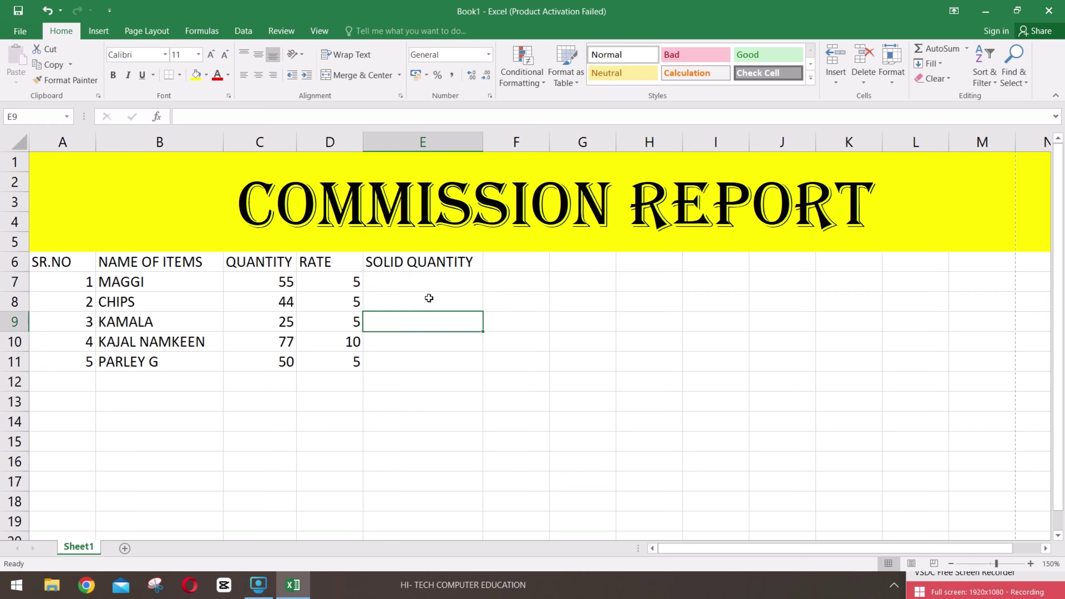
click(425, 283)
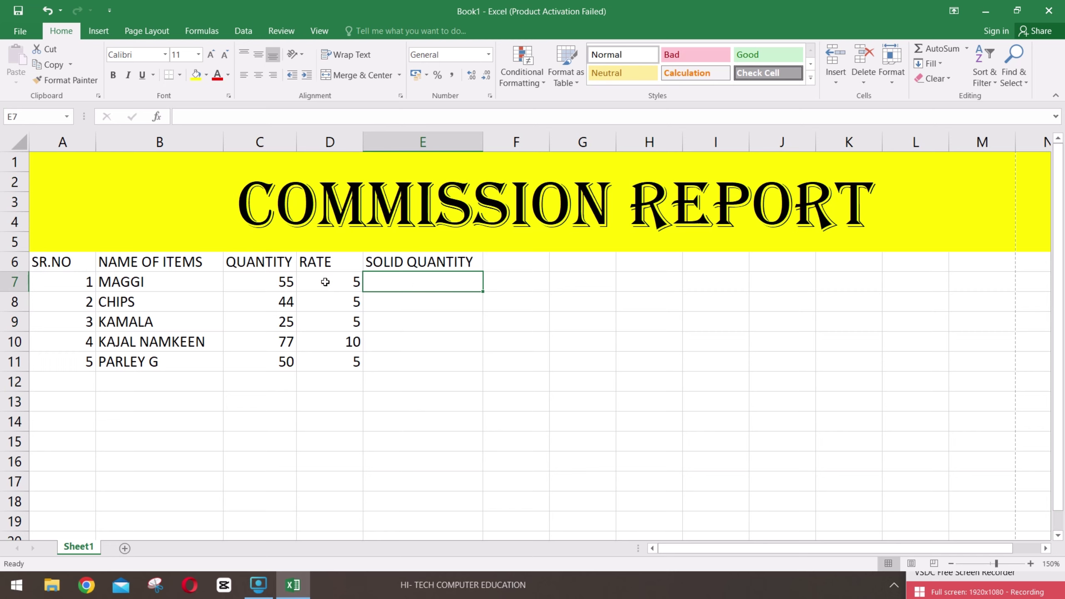
click(285, 284)
- Enter the solid quantities 54, 23 and 66 in cells E7 to E9 for MAGGI, CHIPS and KAMALA
click(391, 285)
text(54)
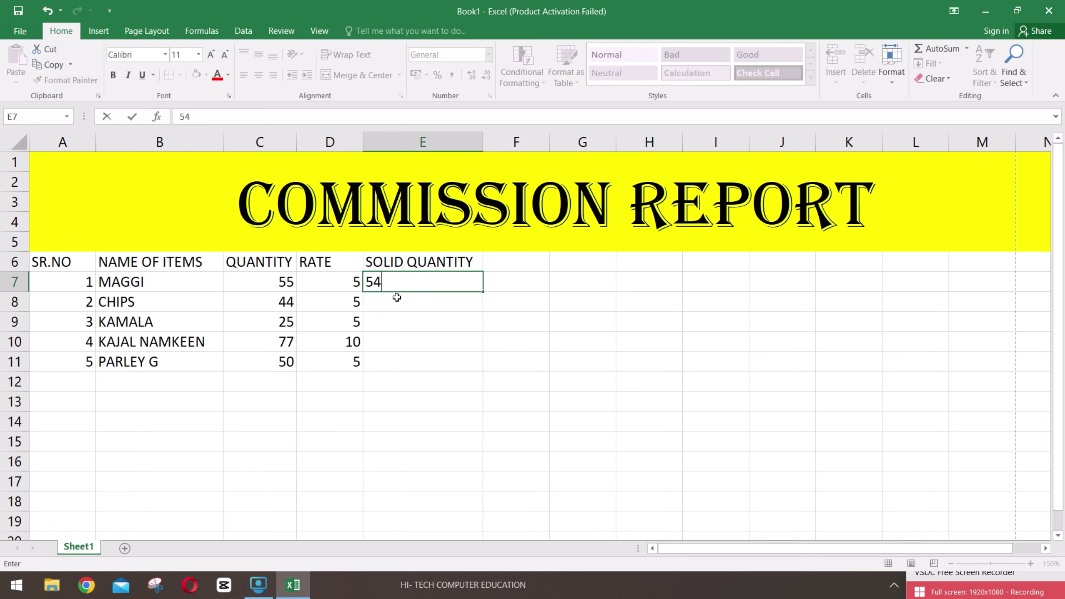
key(Return)
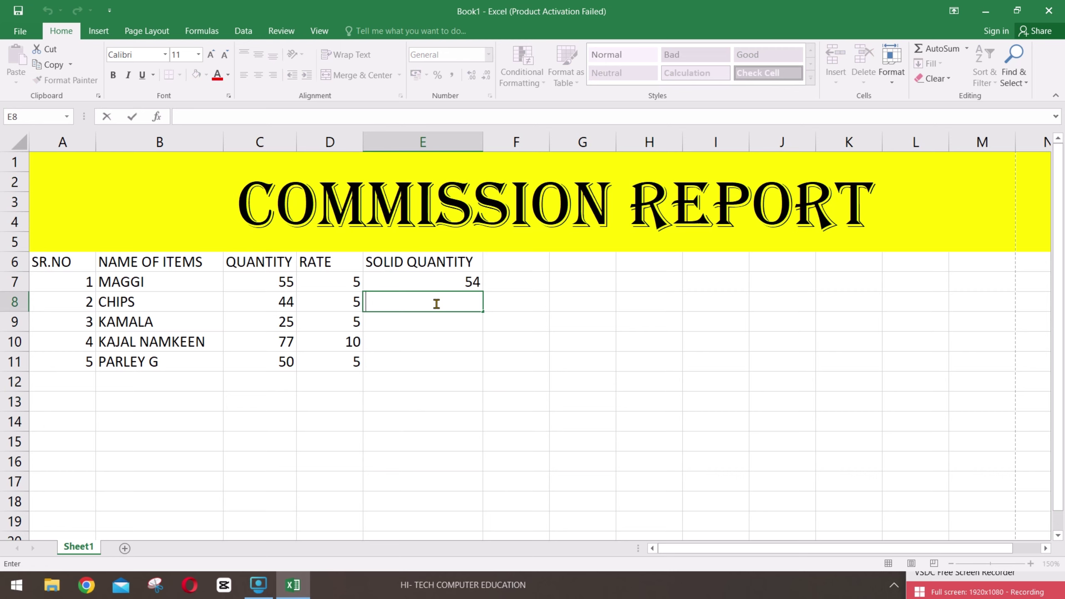
text(23)
key(Return)
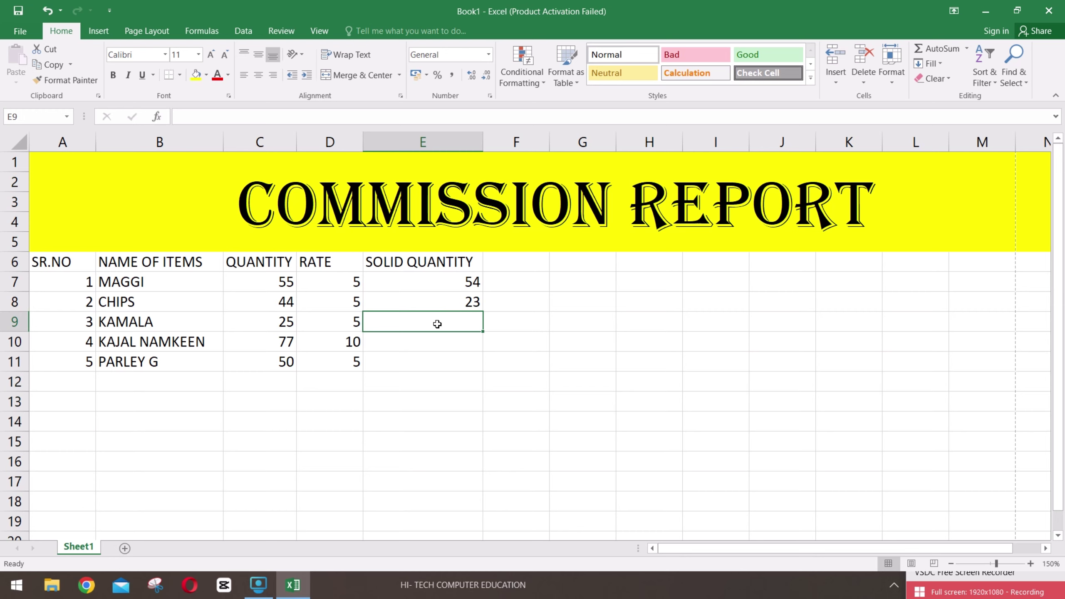
text(66)
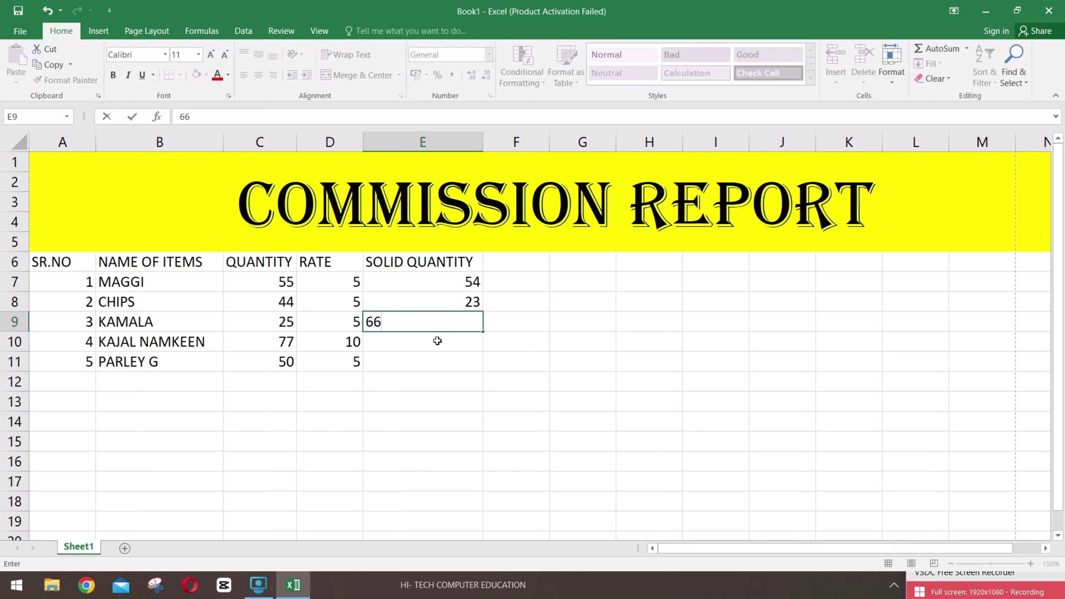
key(Return)
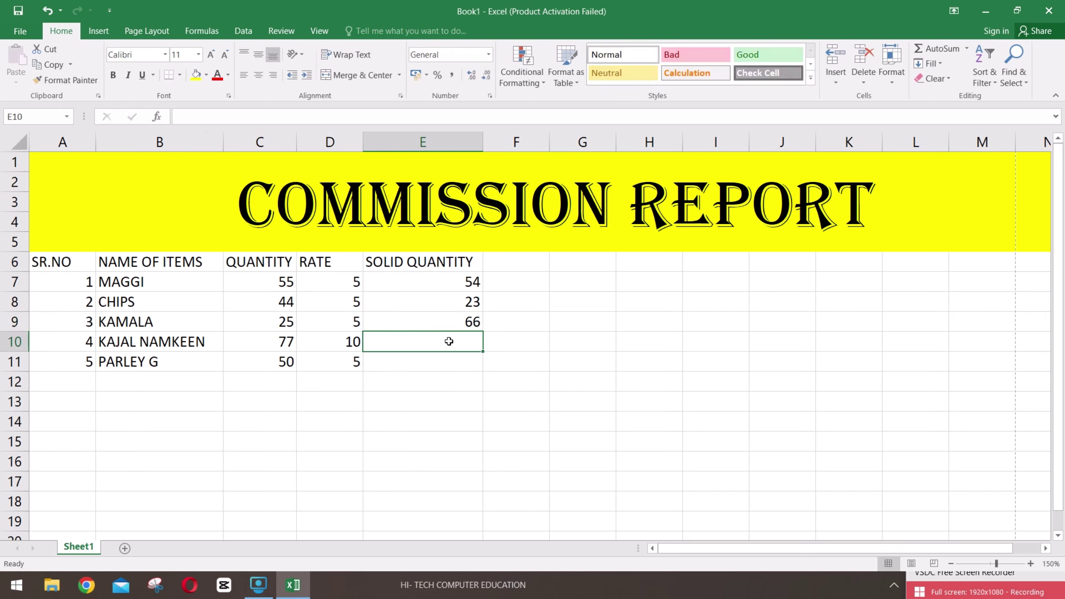
- Enter the solid quantities 80 and 54 in cells E10 and E11 for KAJAL NAMKEEN and PARLEY G
click(426, 362)
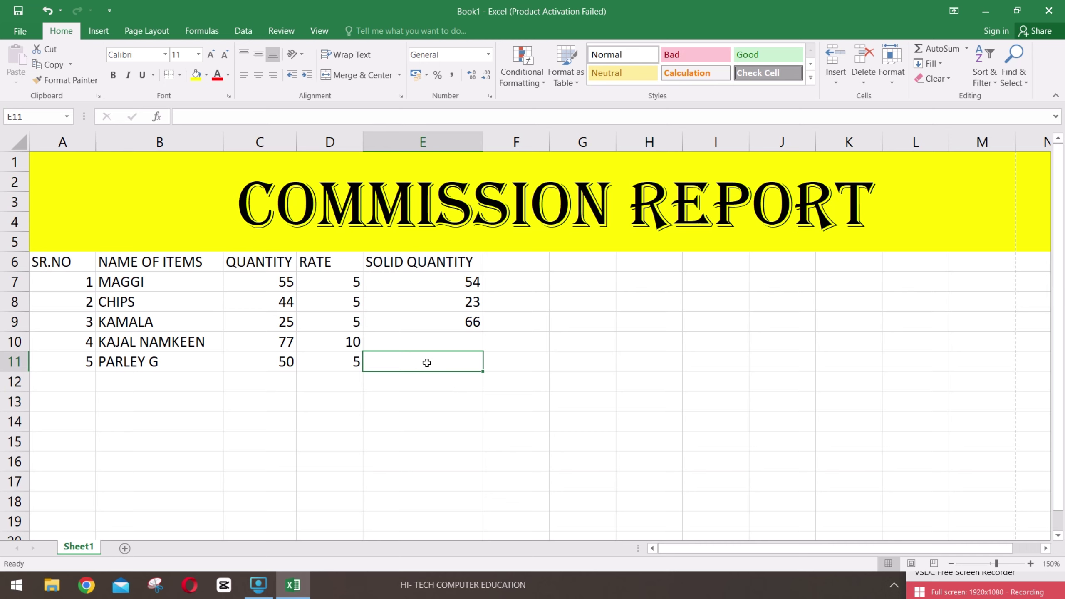
click(426, 345)
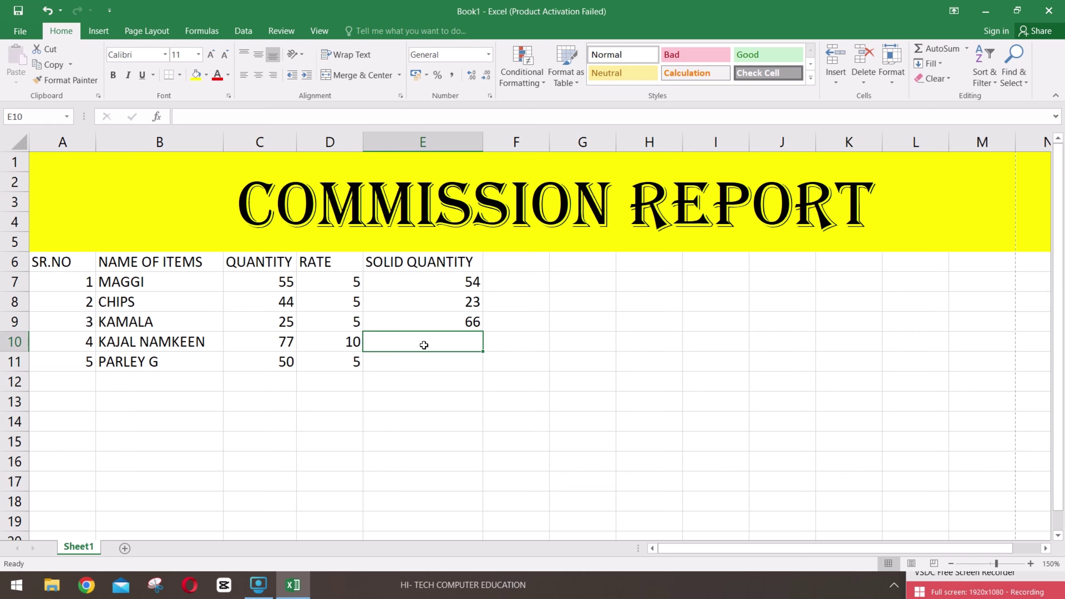
text(80)
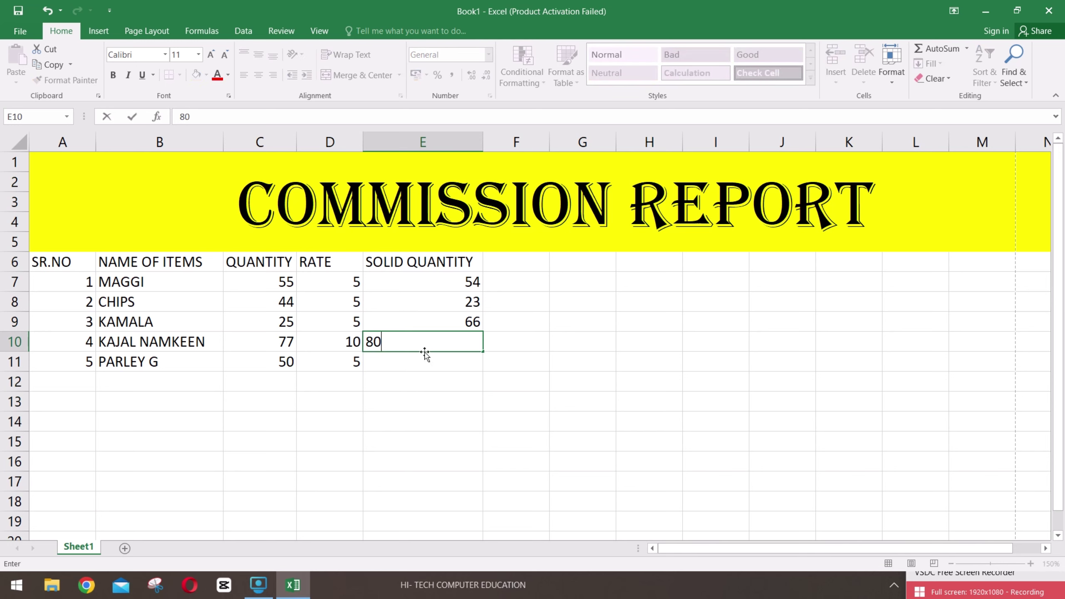
click(425, 360)
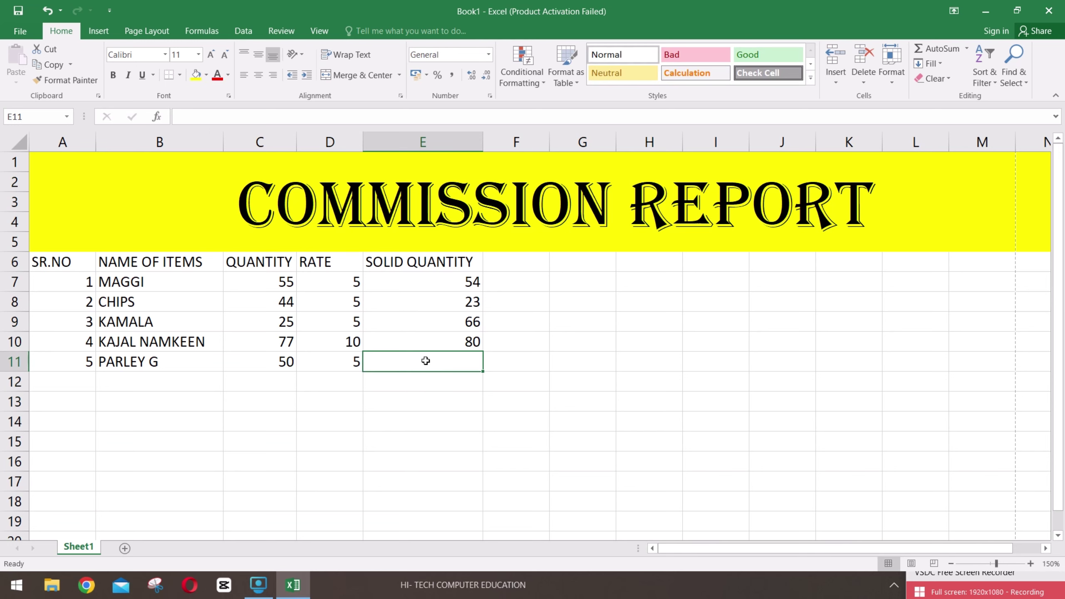
text(54)
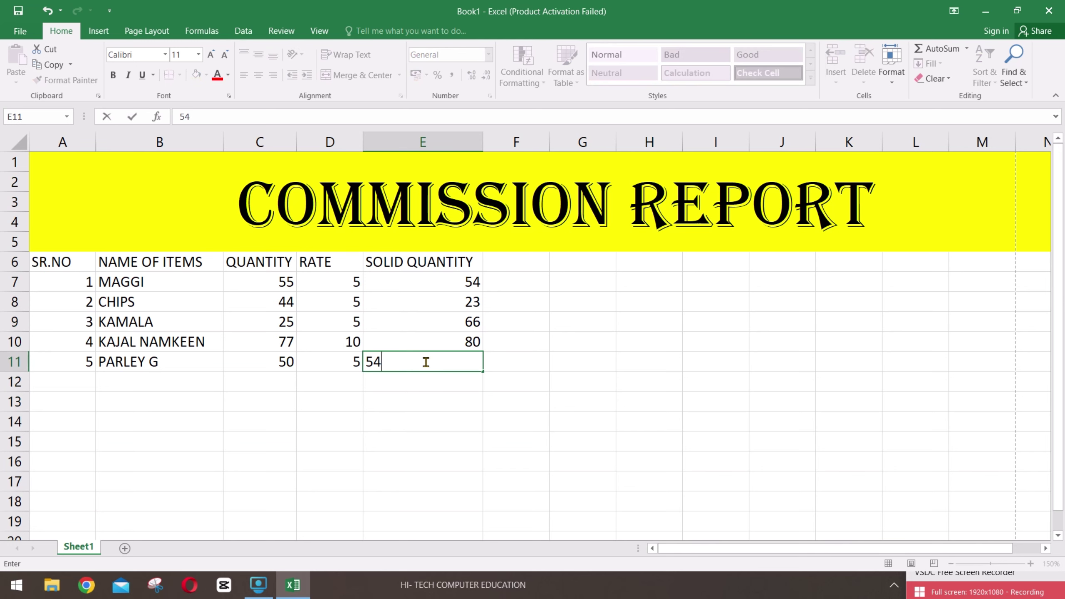
key(Return)
- Review the SOLID QUANTITY, RATE and QUANTITY columns of the item table
click(519, 265)
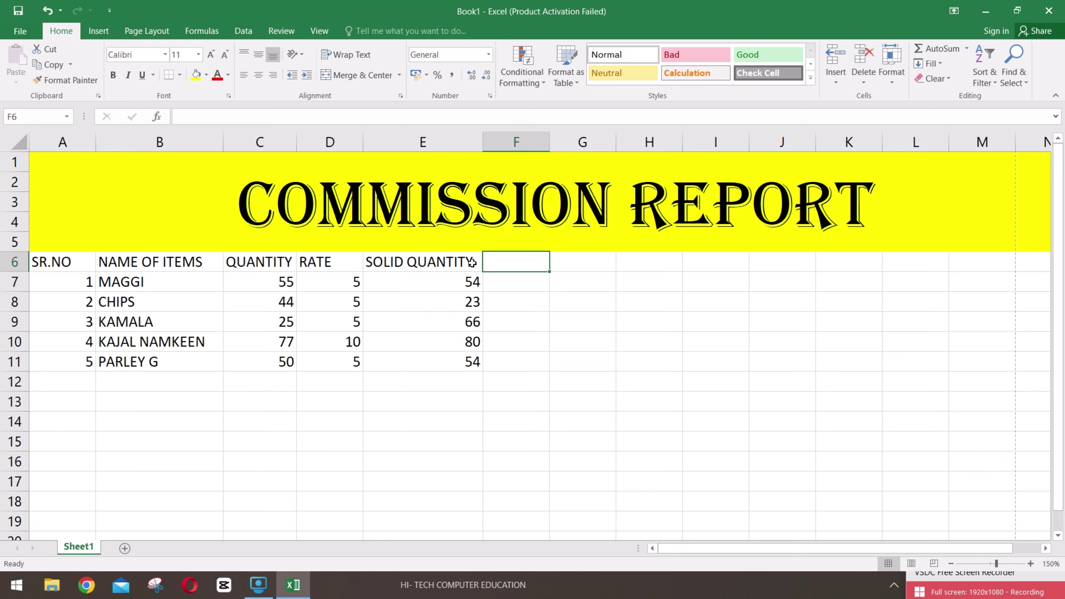
drag(436, 263, 450, 371)
click(492, 349)
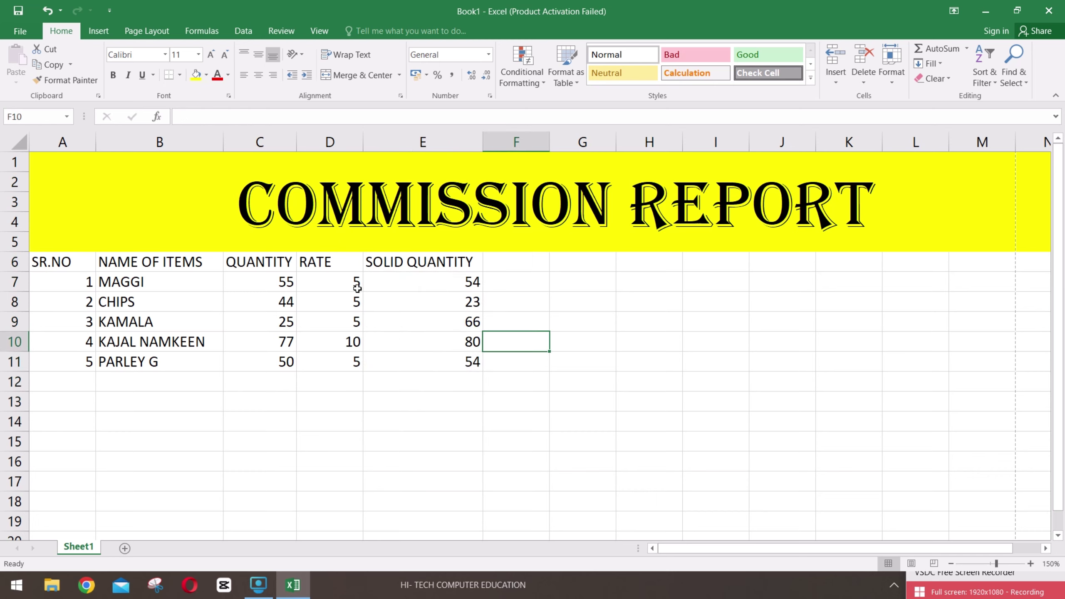
drag(346, 263, 368, 354)
click(368, 354)
drag(264, 261, 275, 378)
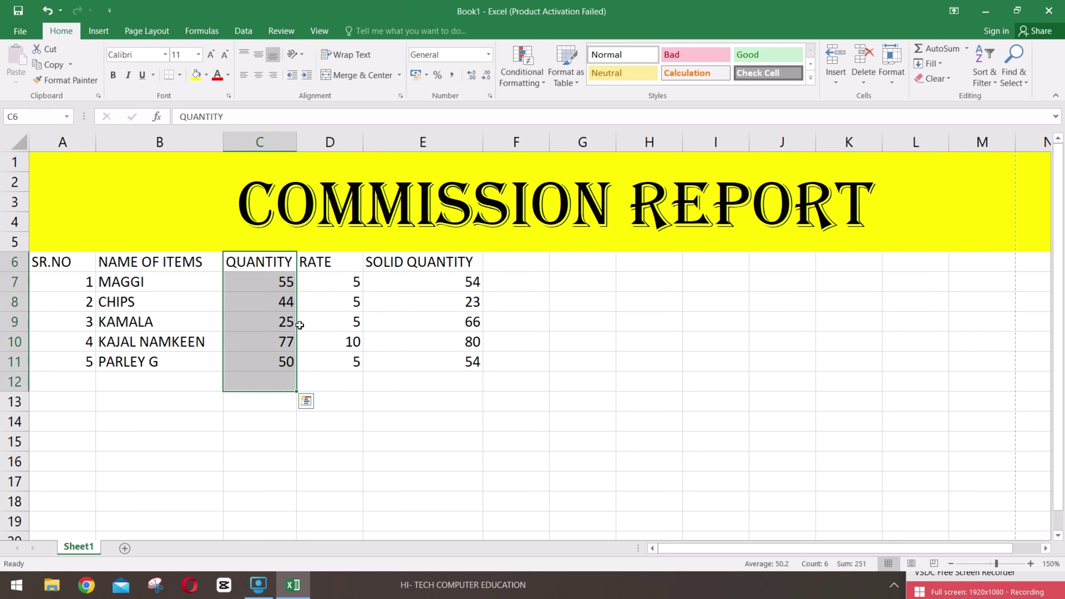
click(324, 326)
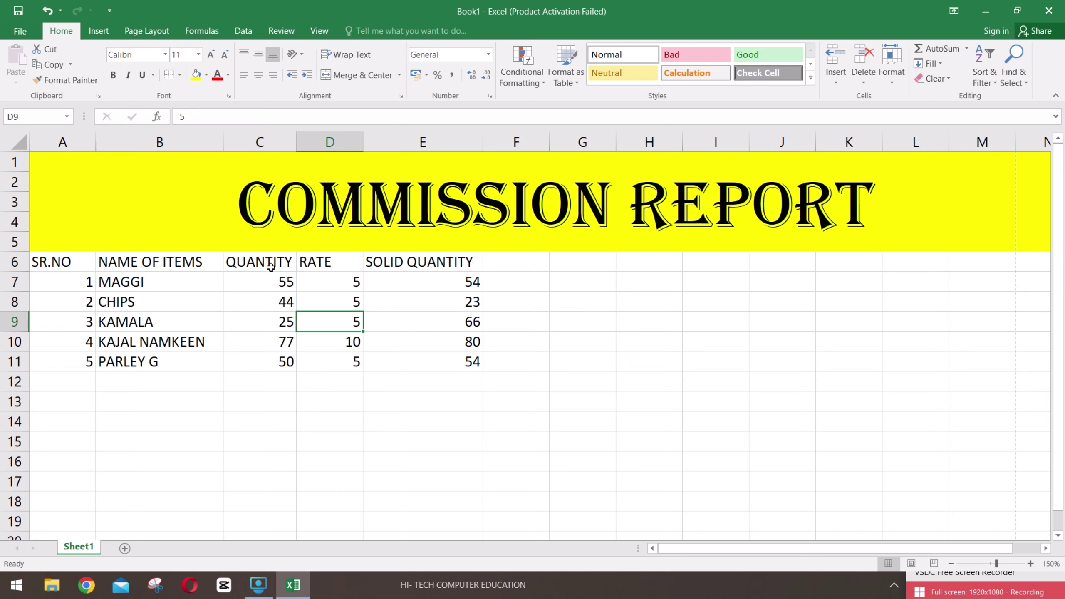
drag(272, 268, 277, 358)
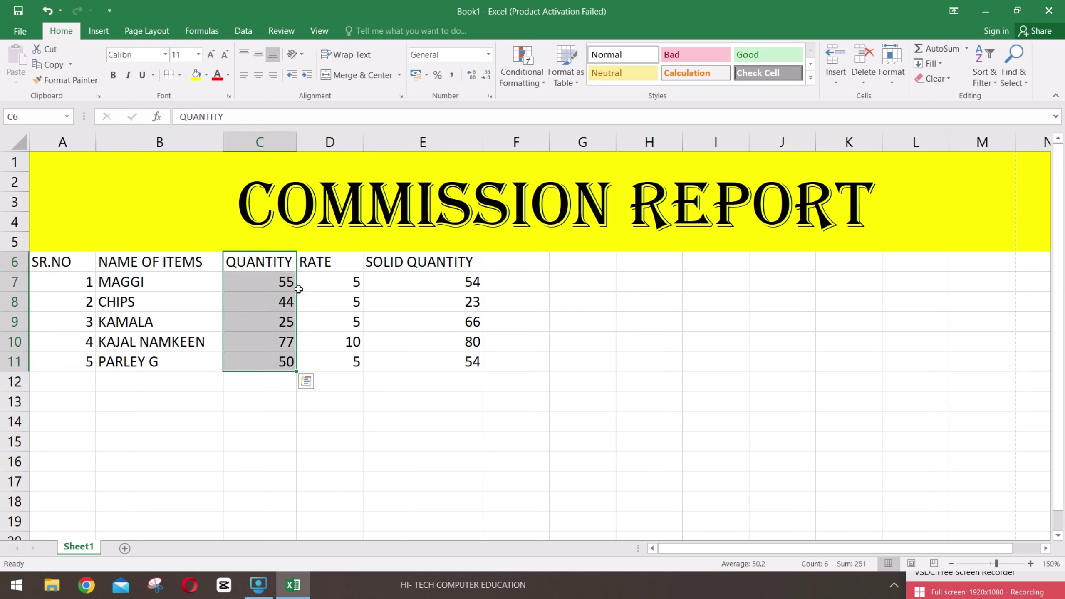
click(303, 327)
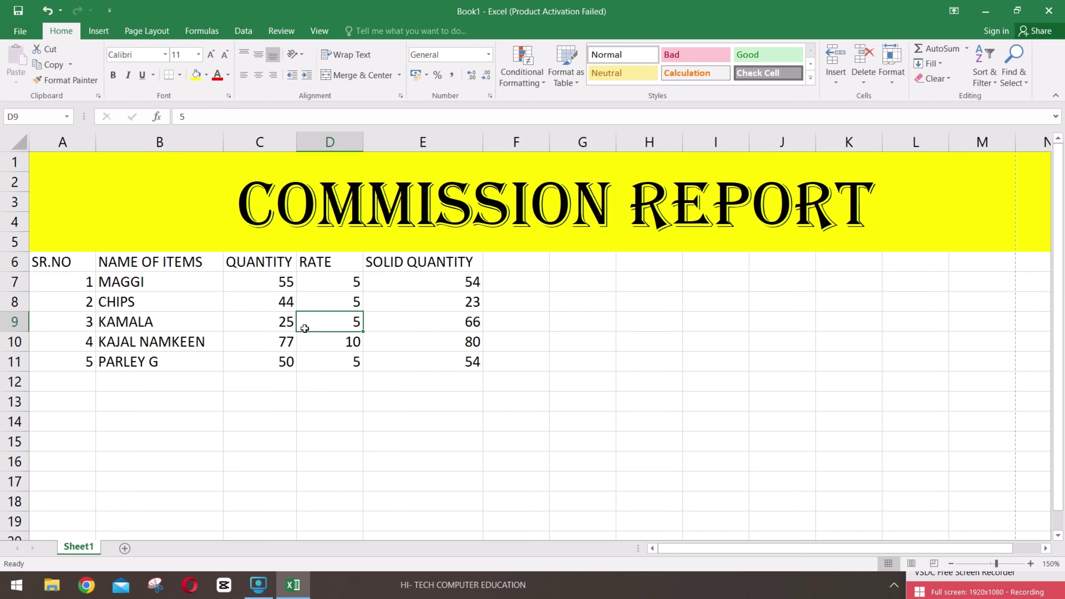
- Enter the column header AMOUNT in cell F6
click(502, 263)
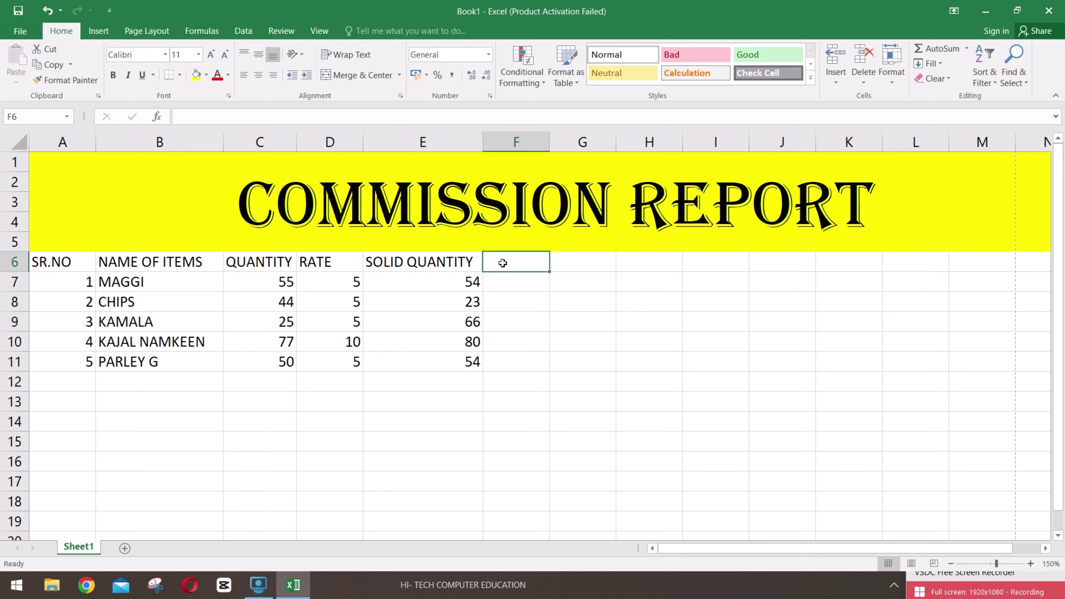
text(AMOUNT)
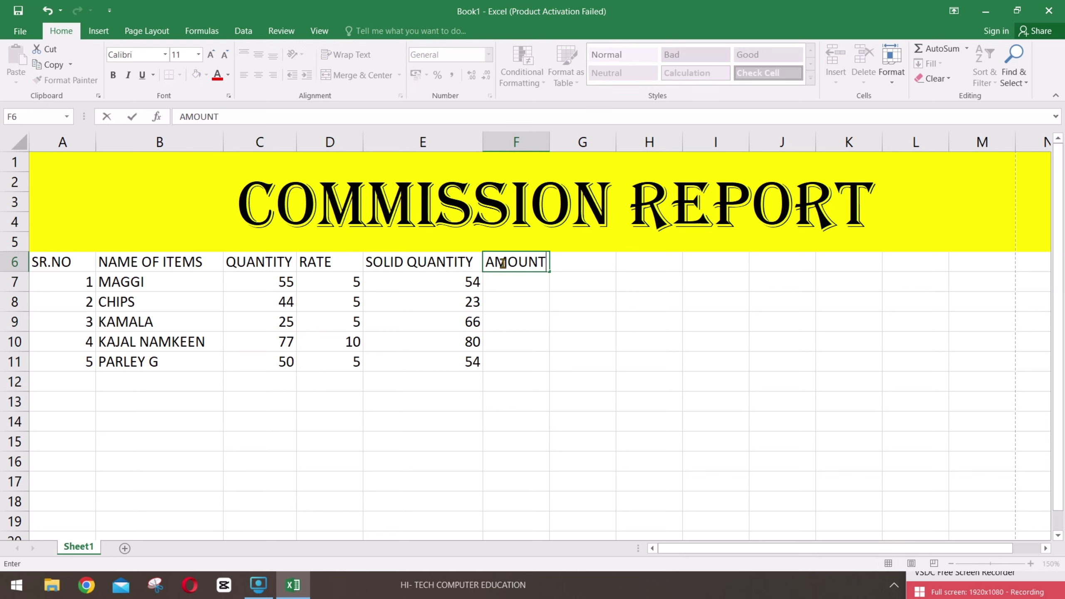
click(516, 283)
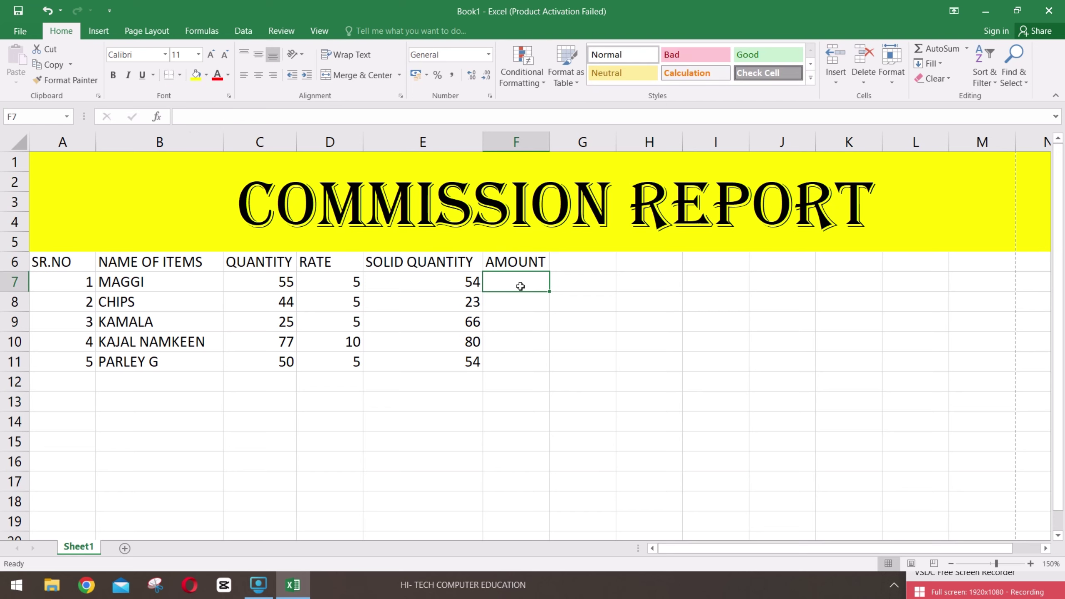
- Calculate the amount in cell F7 as rate times solid quantity with =D7*E7 and fill the formula down to F11
click(442, 268)
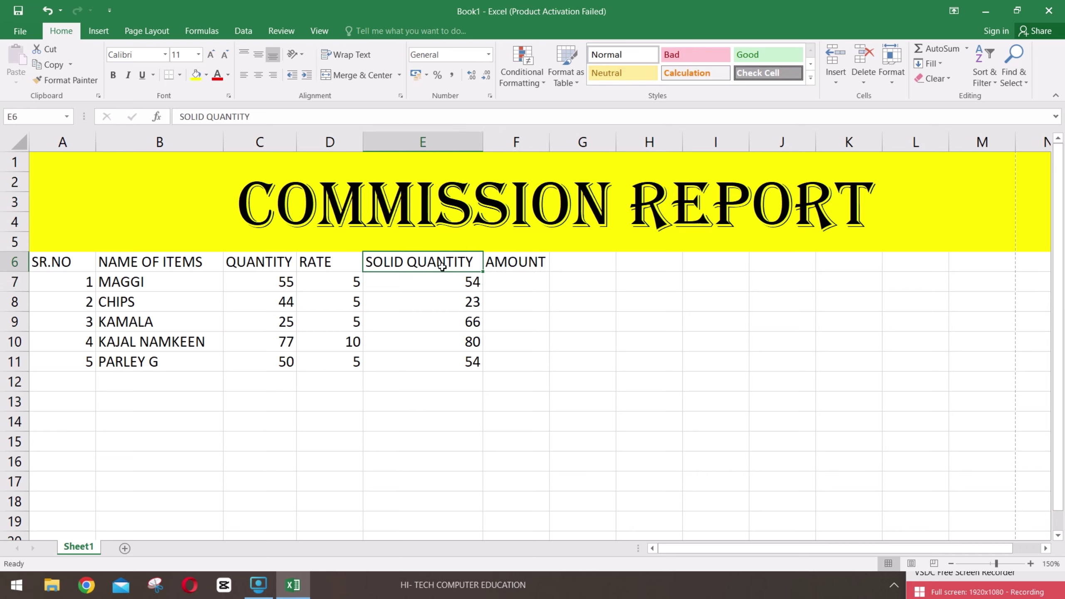
click(310, 264)
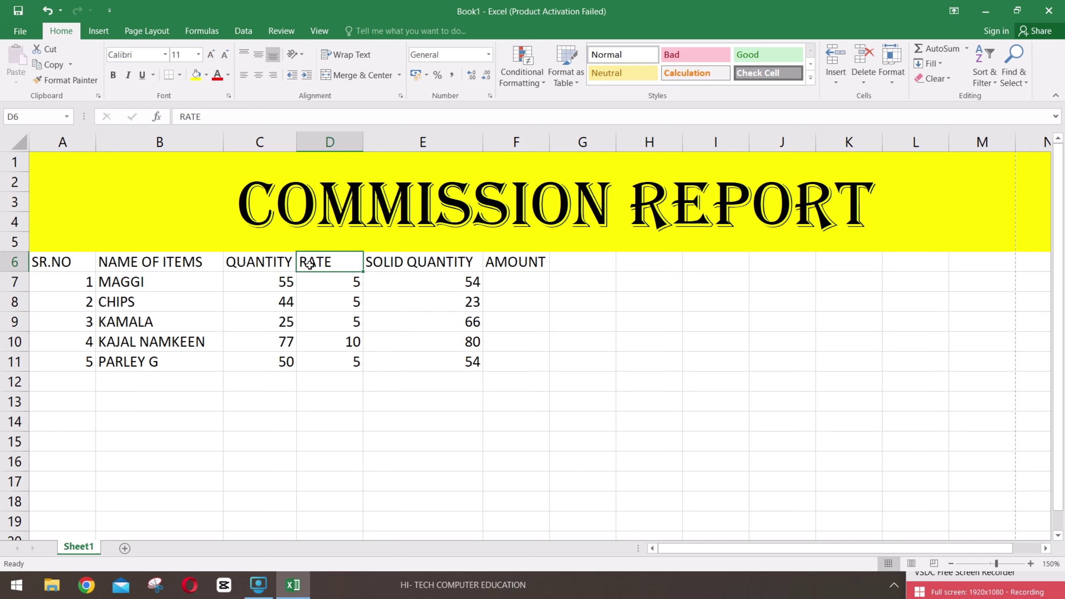
click(523, 283)
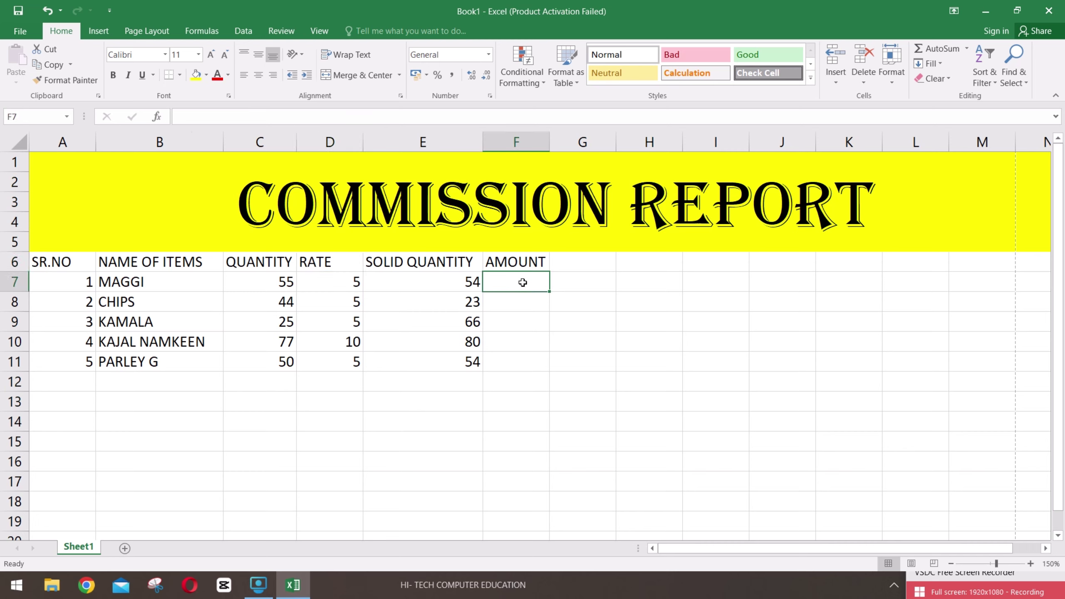
text(=)
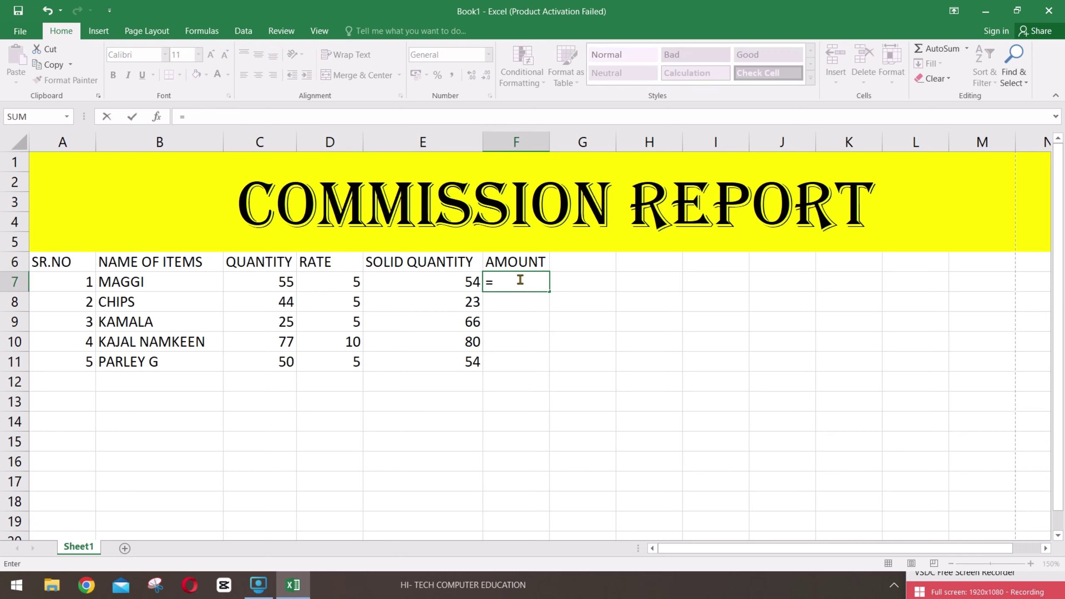
click(331, 282)
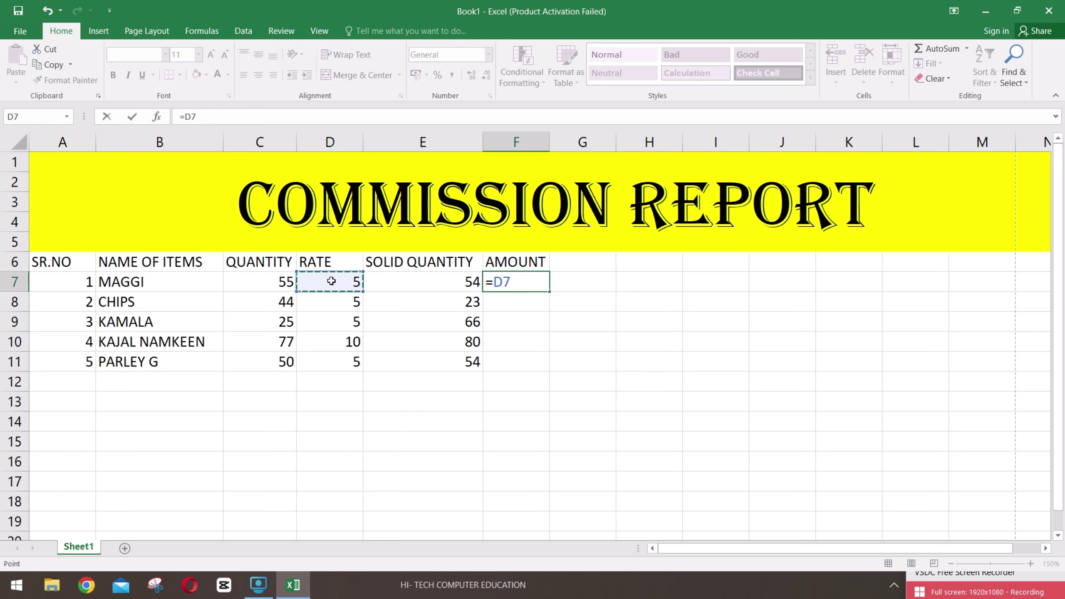
text(*)
click(414, 278)
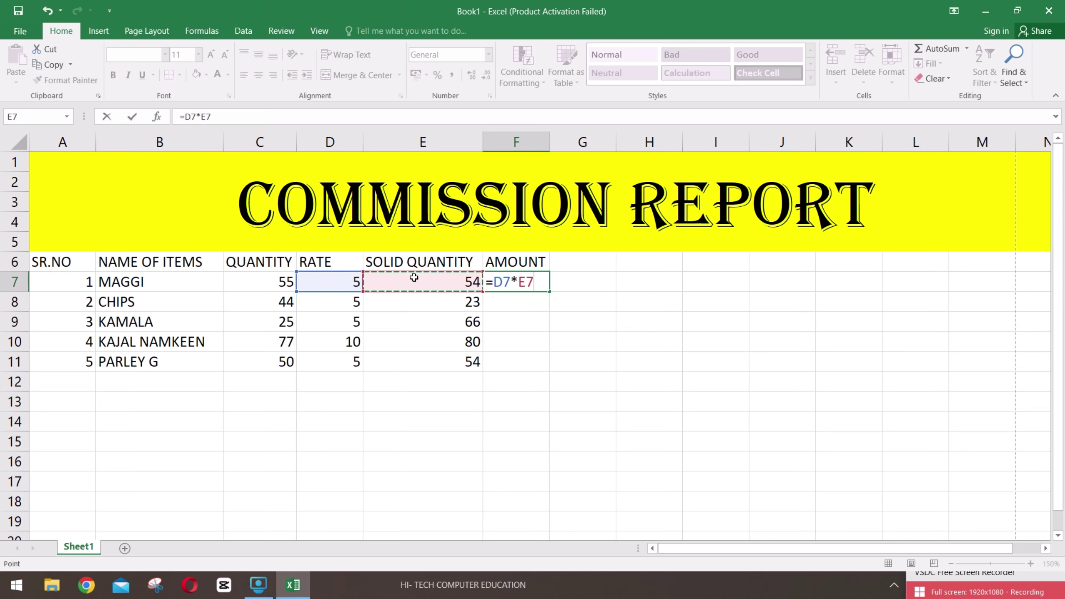
key(Return)
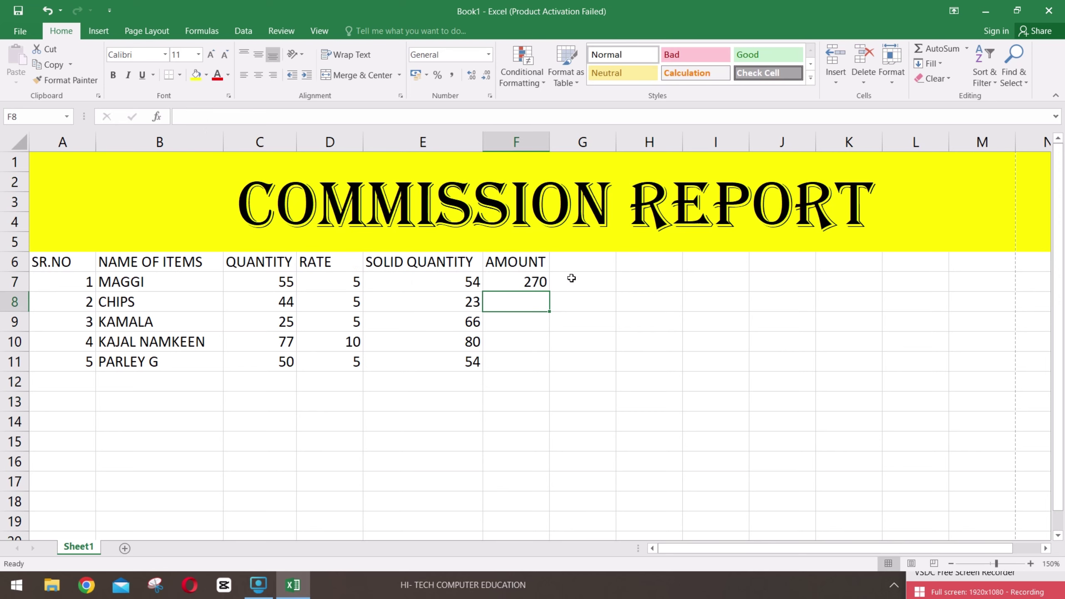
click(518, 284)
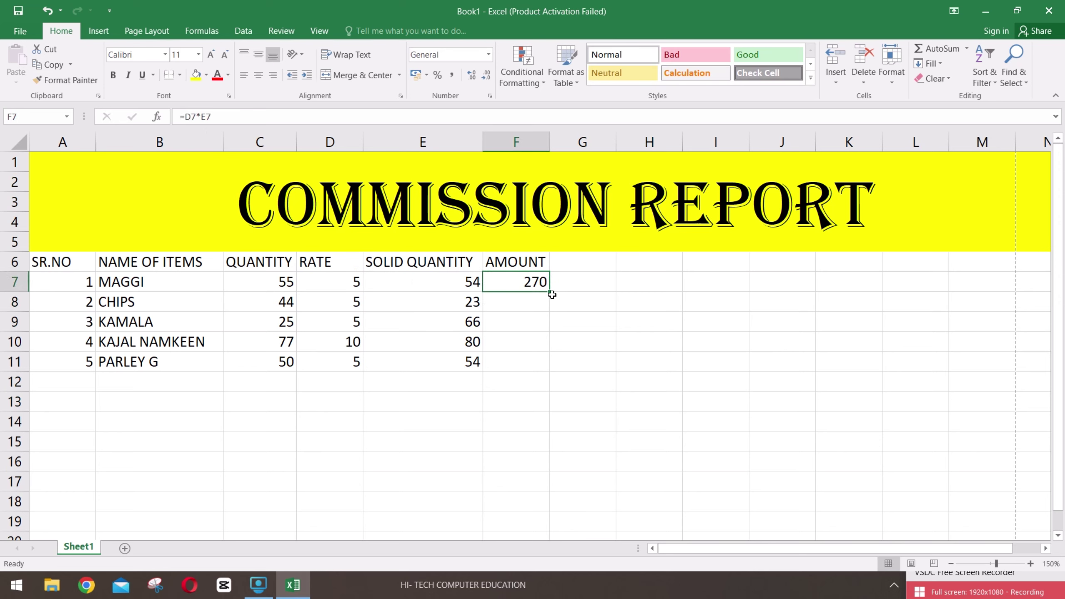
drag(549, 291, 549, 370)
- Enter the column header PERCENTAGE in cell G6 and widen column G to fit it
click(568, 260)
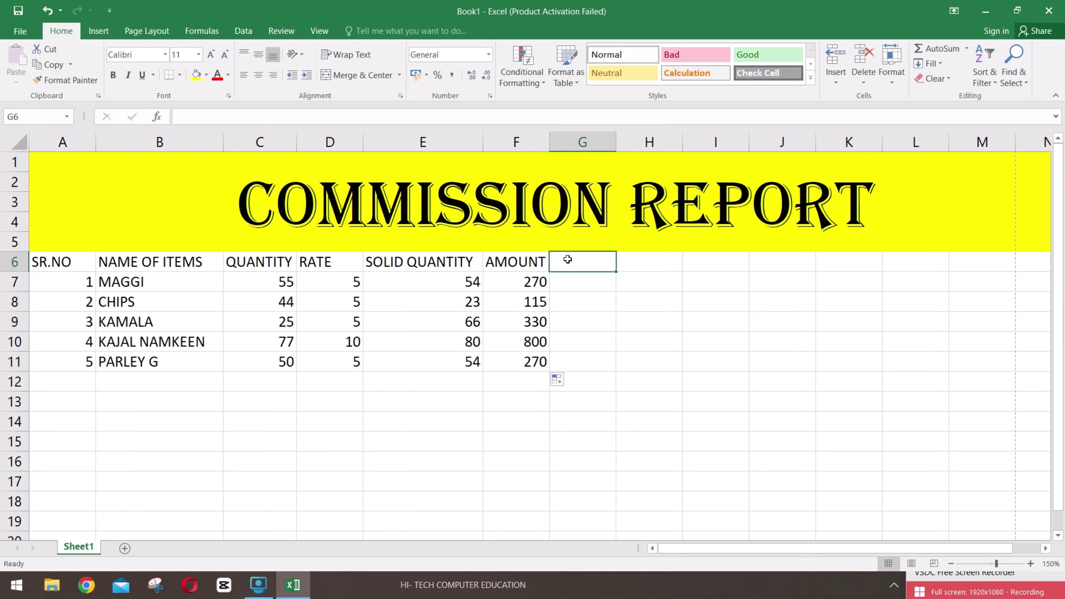
text(PERCENTAGE)
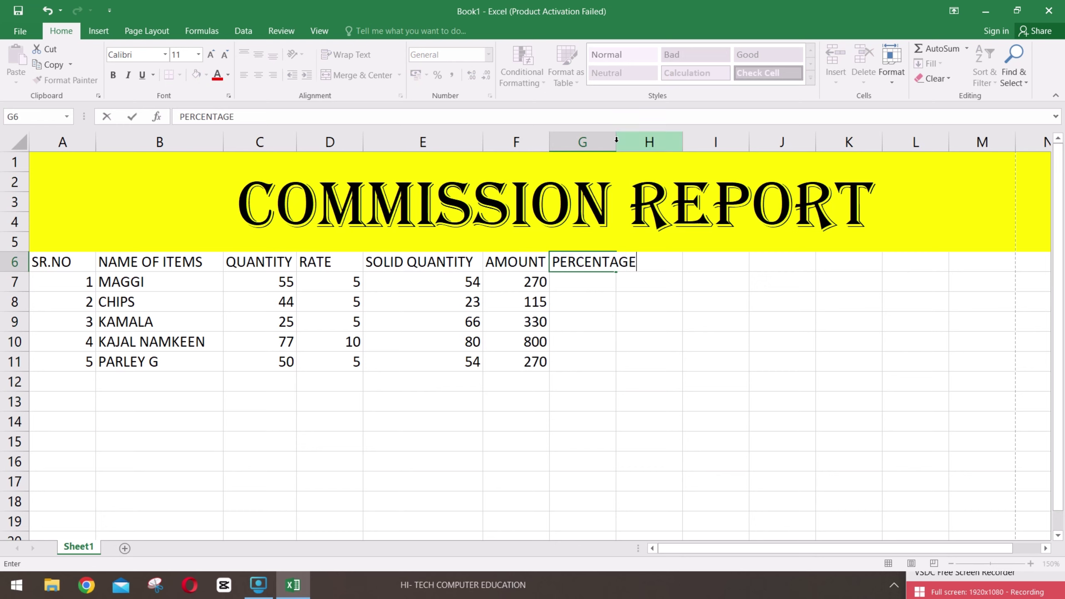
click(613, 357)
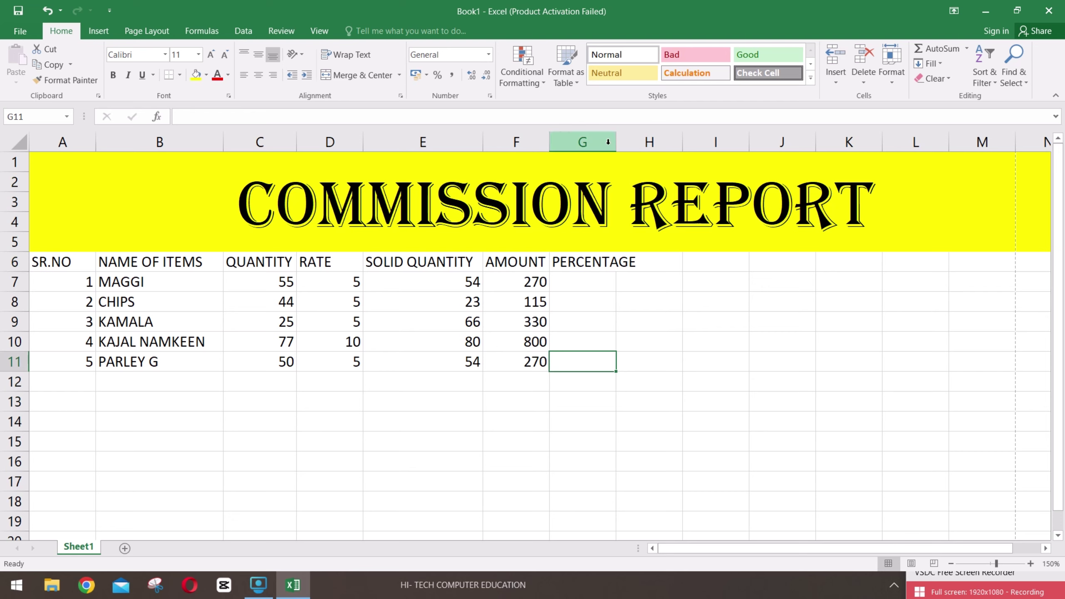
drag(616, 142, 642, 147)
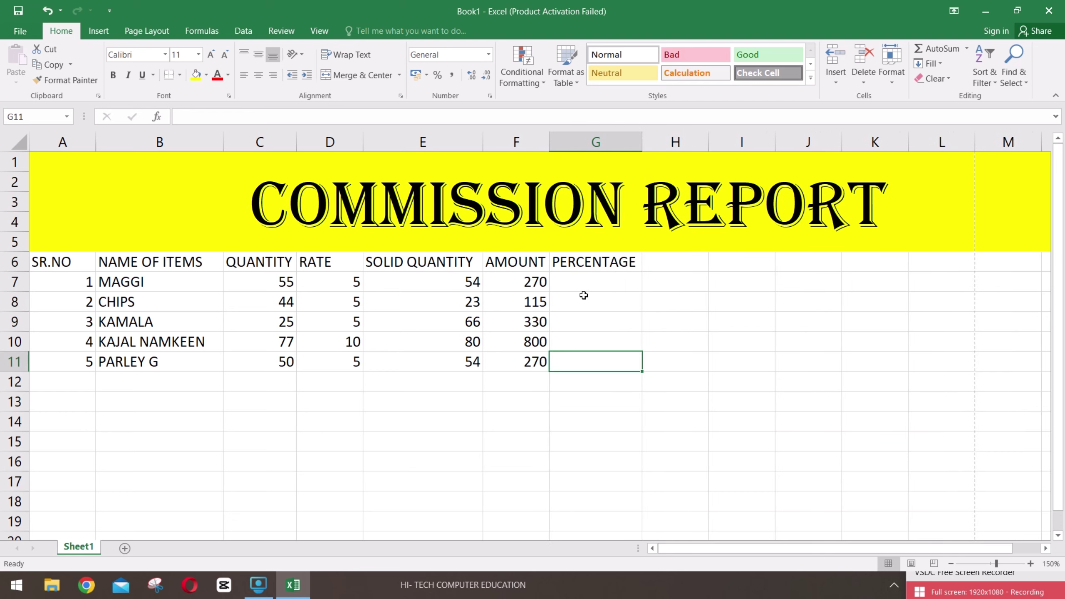
- Enter the percentages 3% in cell G7 for MAGGI and 5% in cell G8 for CHIPS
click(579, 277)
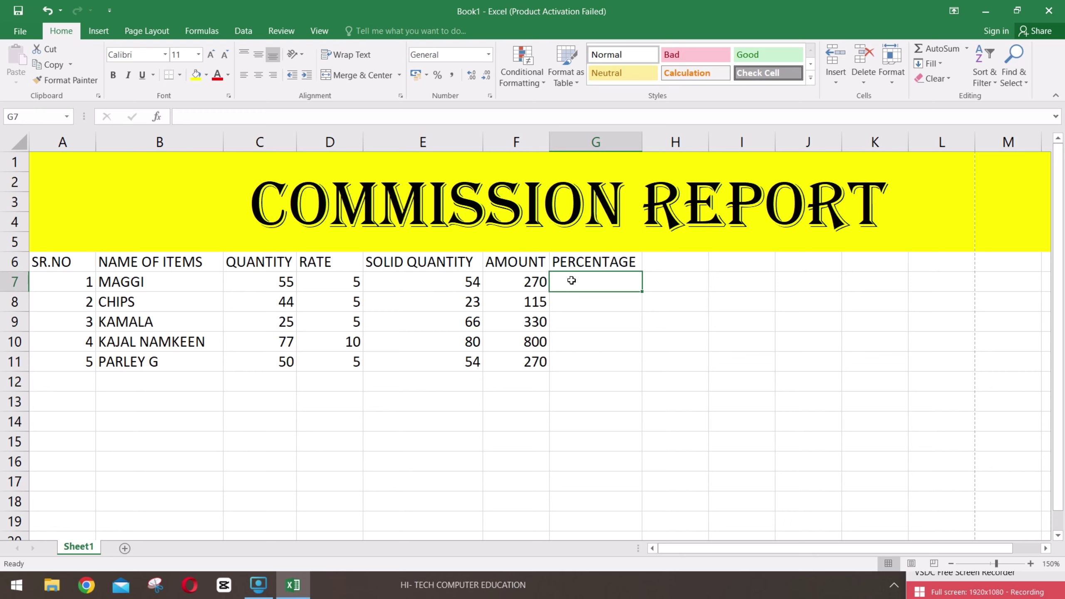
text(3)
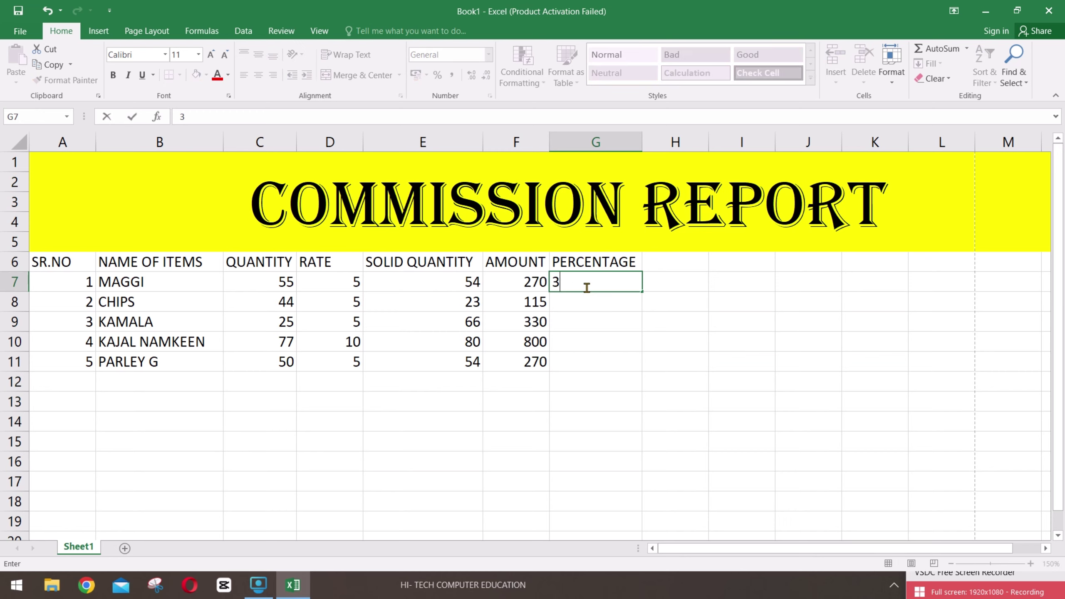
text(%)
click(595, 304)
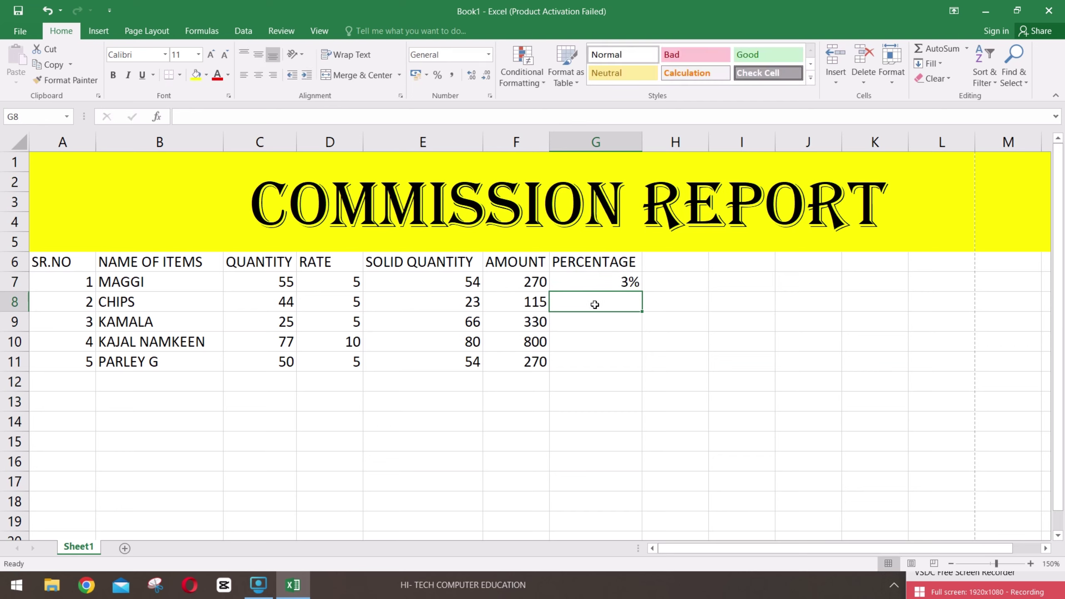
text(5%)
click(600, 322)
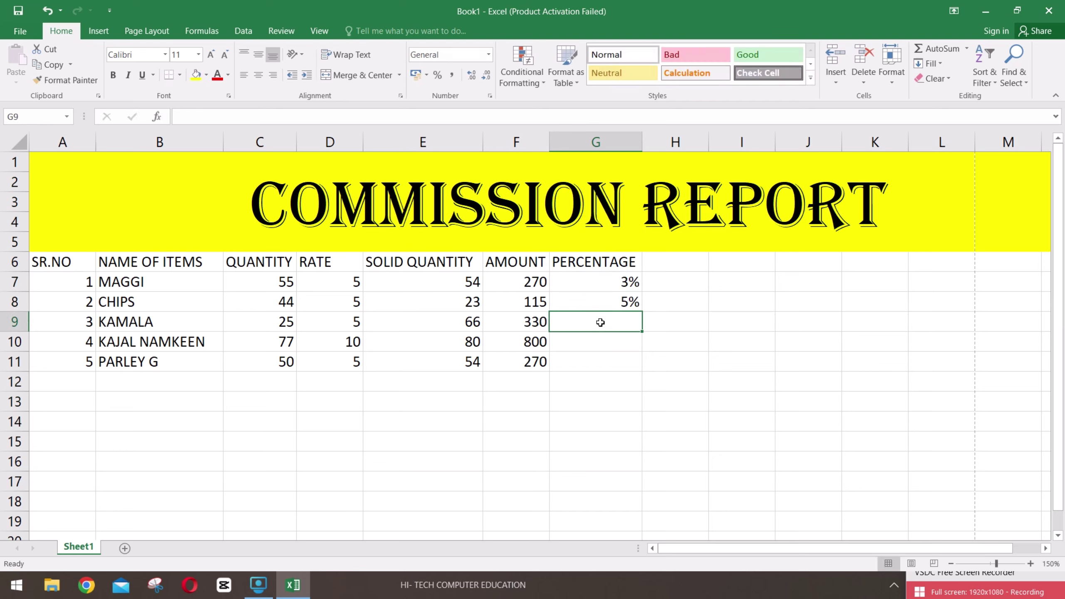
- Enter the percentages 2% in cell G9 for KAMALA, 5% in G10 for KAJAL NAMKEEN and 1% in G11 for PARLEY G
text(2)
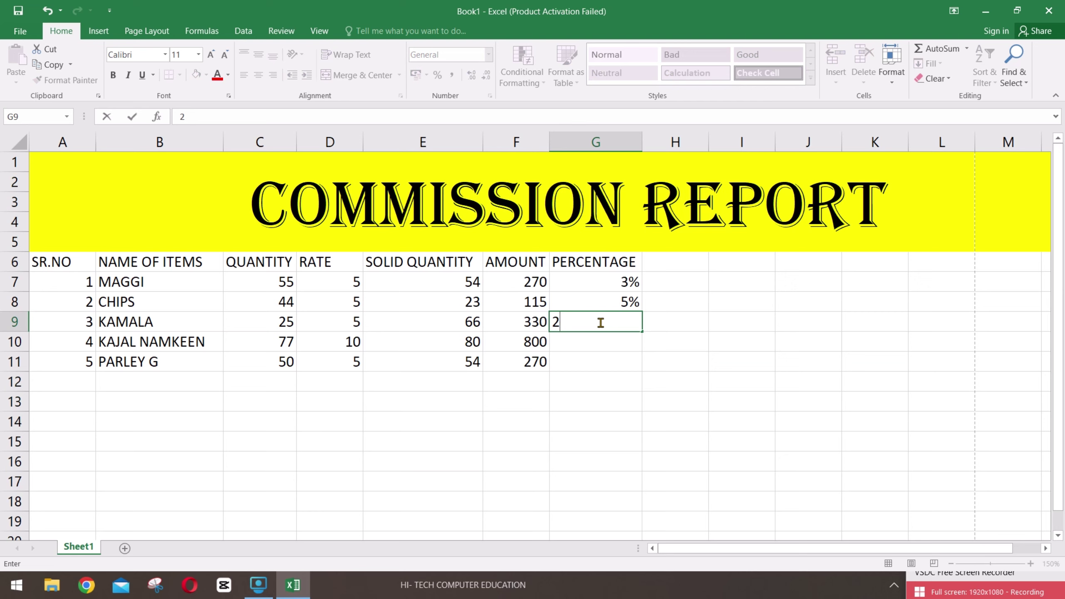
text(%)
click(611, 344)
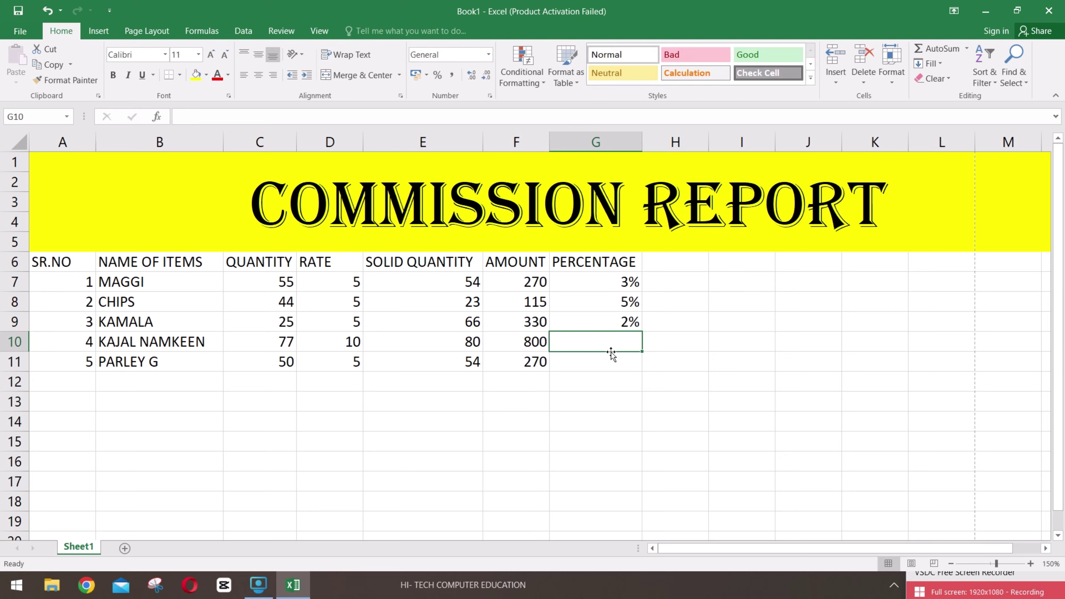
text(5%)
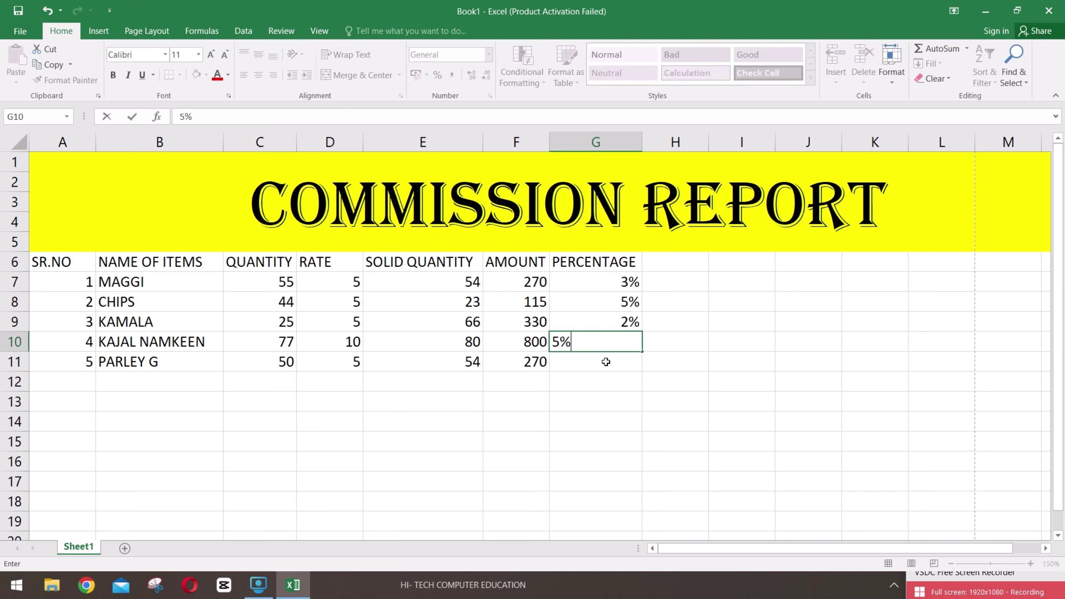
key(Return)
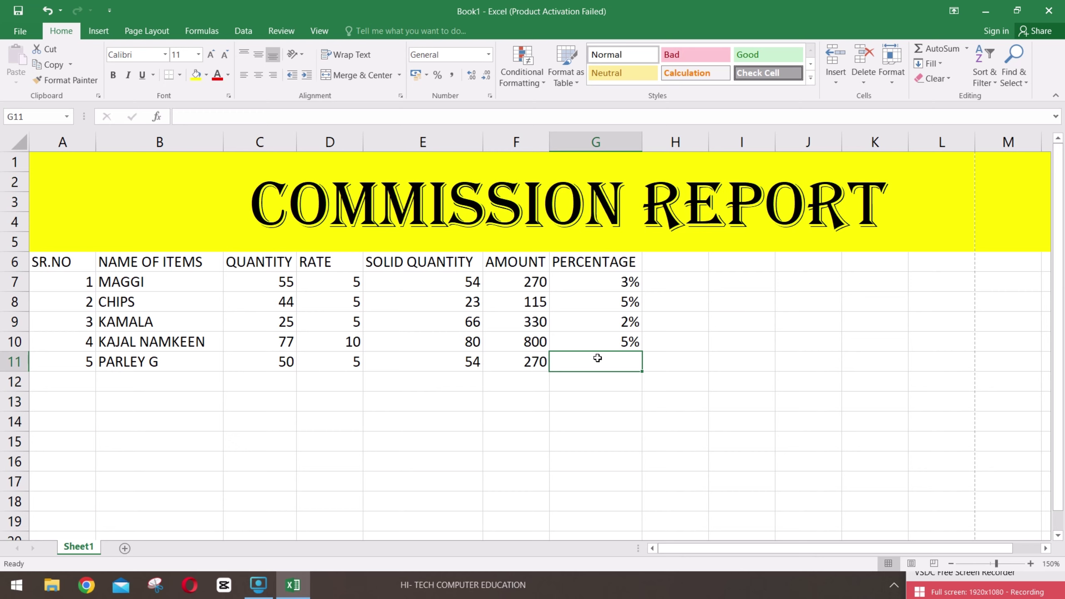
text(1)
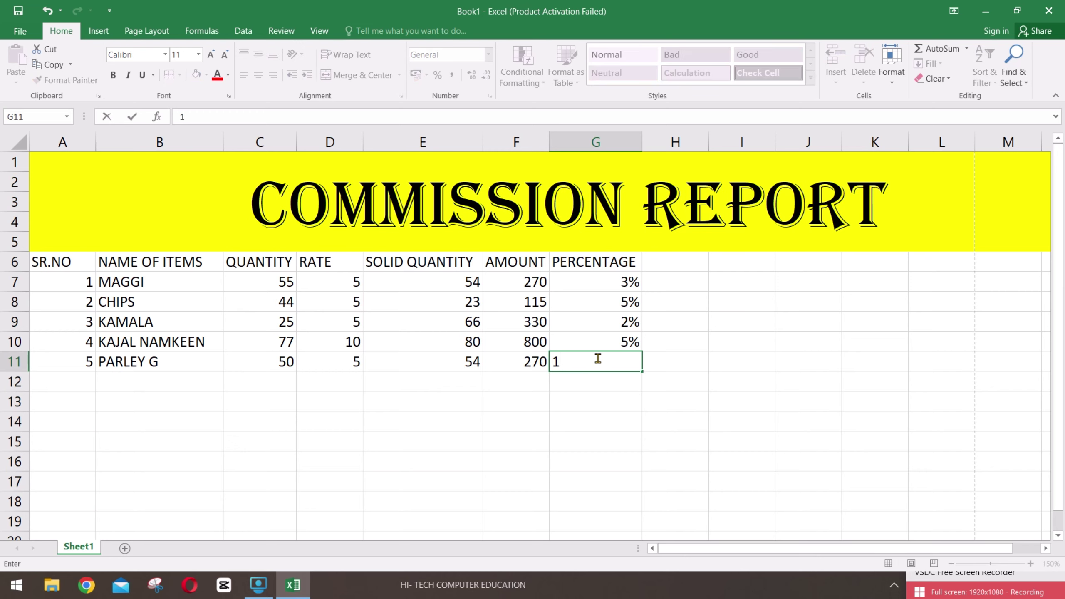
text(%)
click(678, 366)
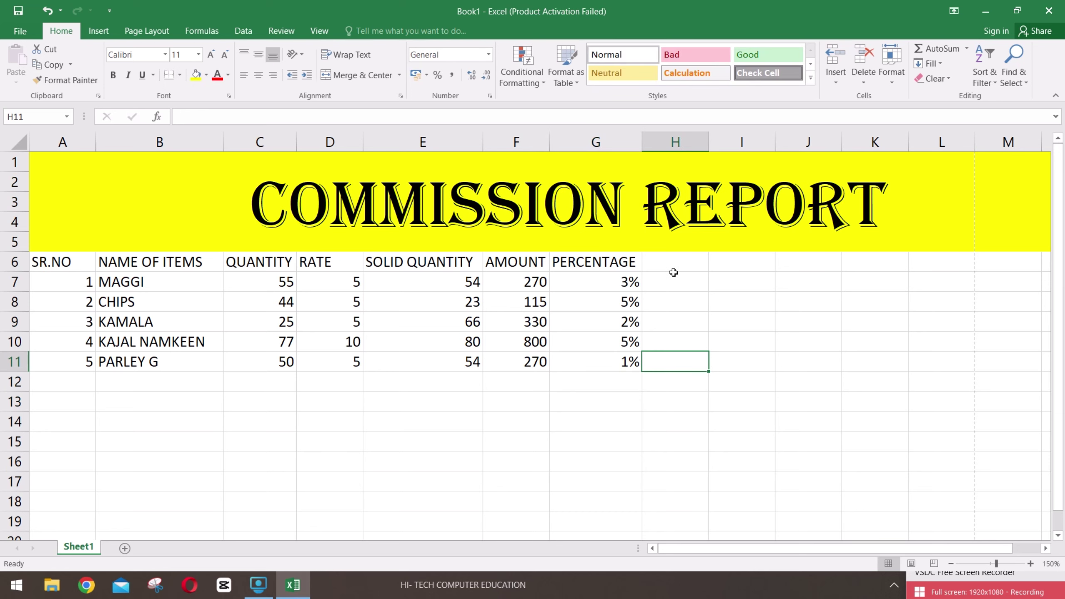
drag(600, 282, 625, 363)
click(668, 348)
drag(585, 280, 628, 380)
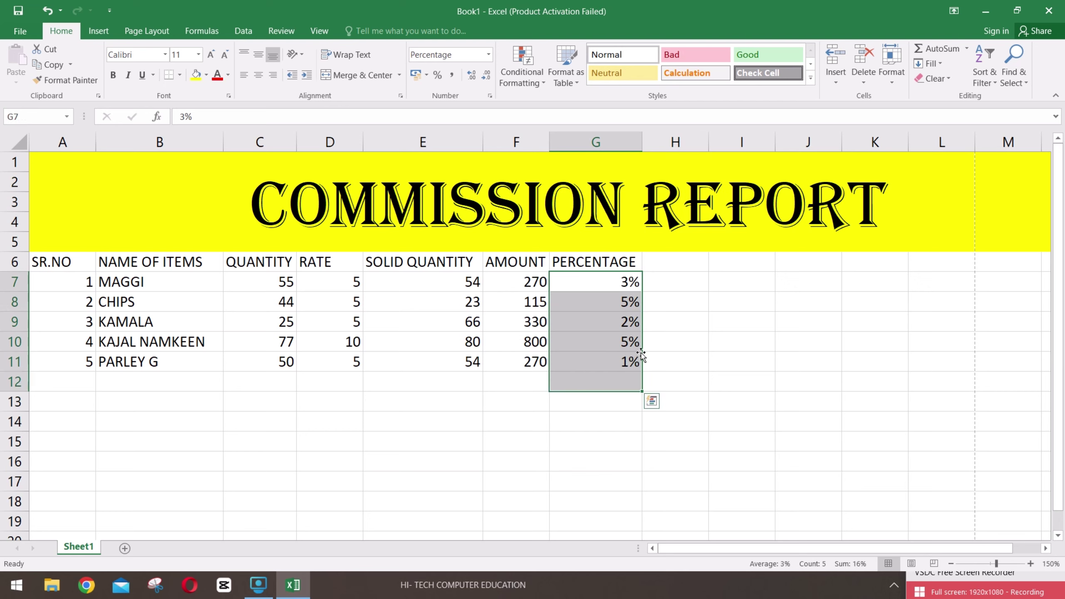
click(655, 352)
- Enter the column header CLOSSING in cell H6
click(685, 264)
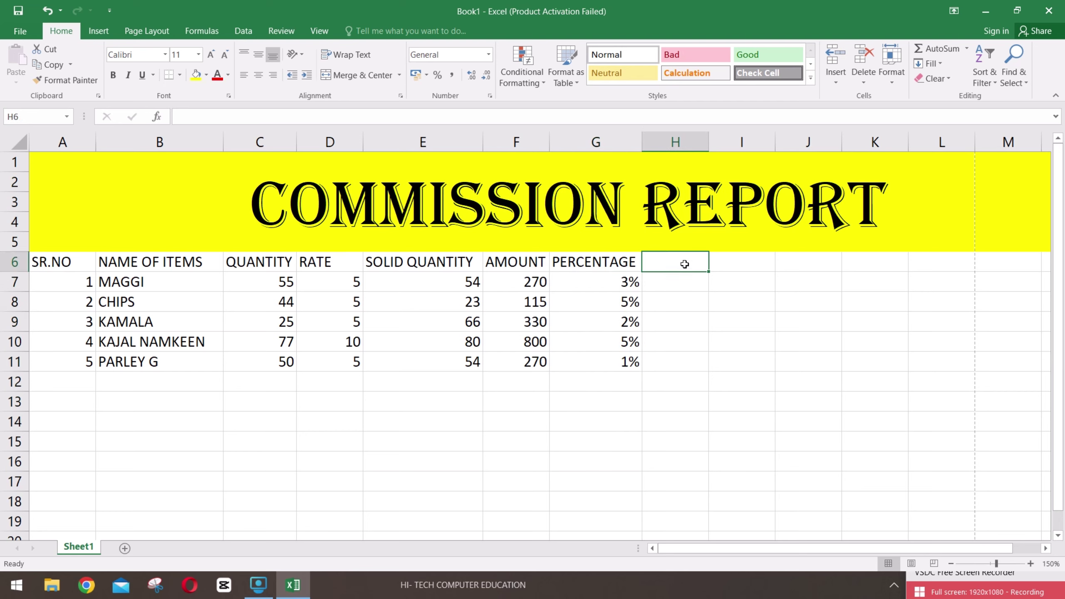
text(CLO)
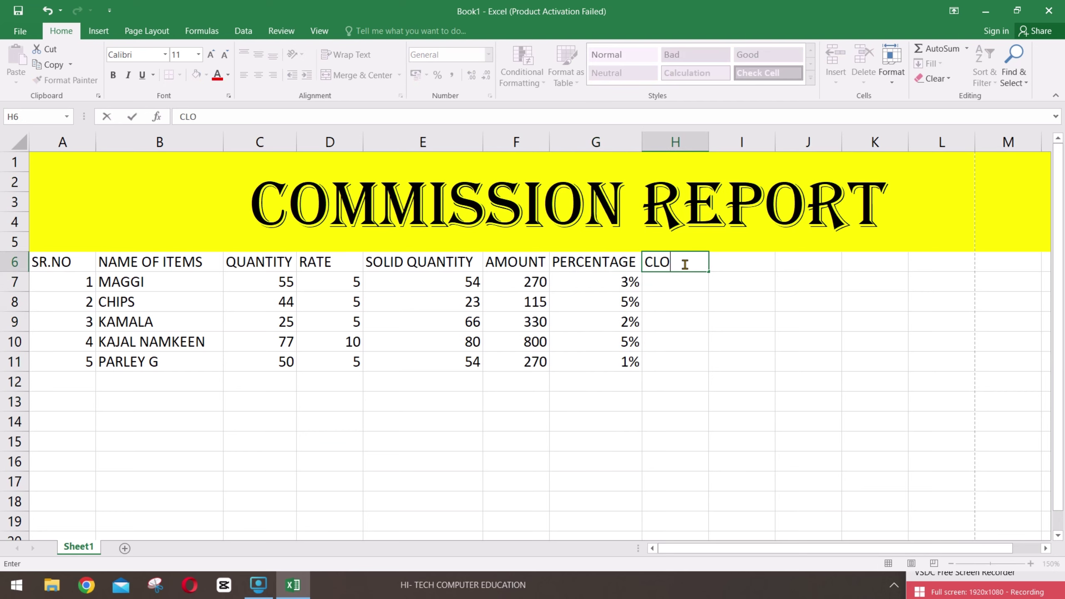
text(SSING)
key(Return)
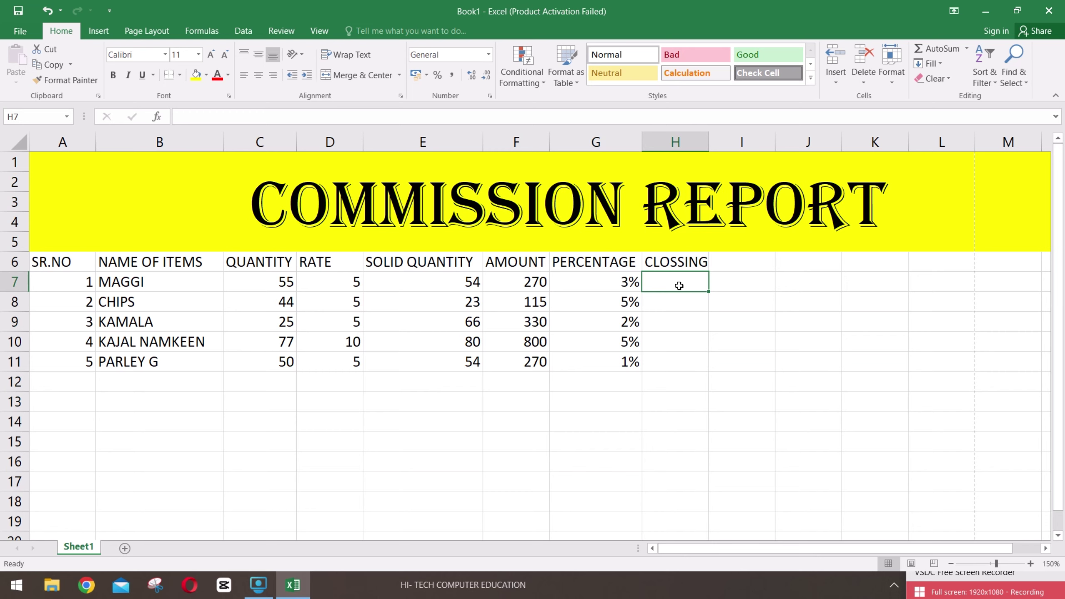
- Calculate the closing stock in cell H7 as quantity minus solid quantity with =C7-E7 and fill the formula down to H11
click(296, 283)
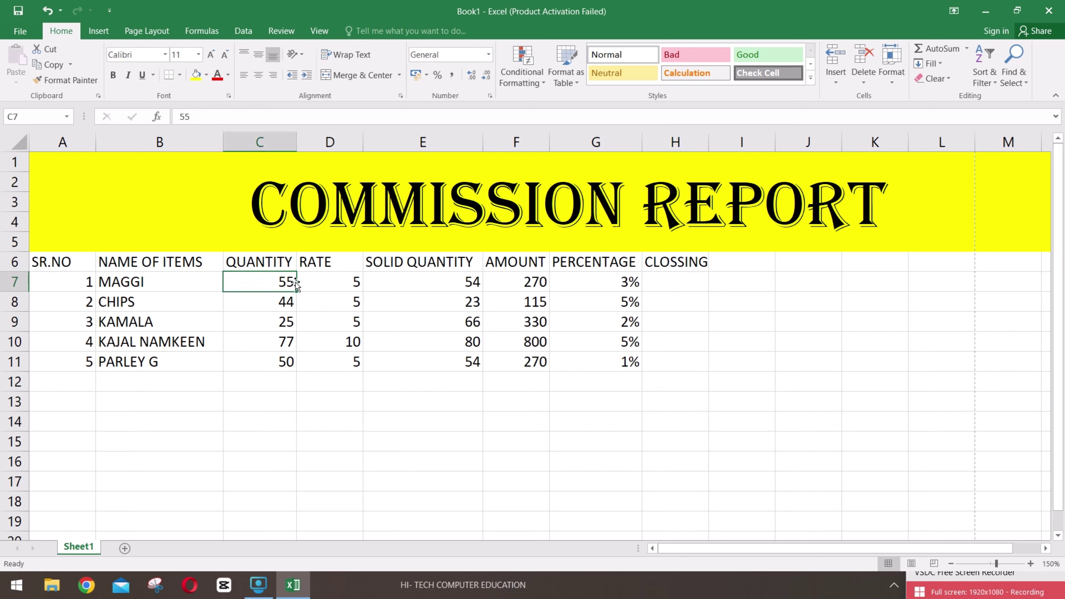
click(447, 285)
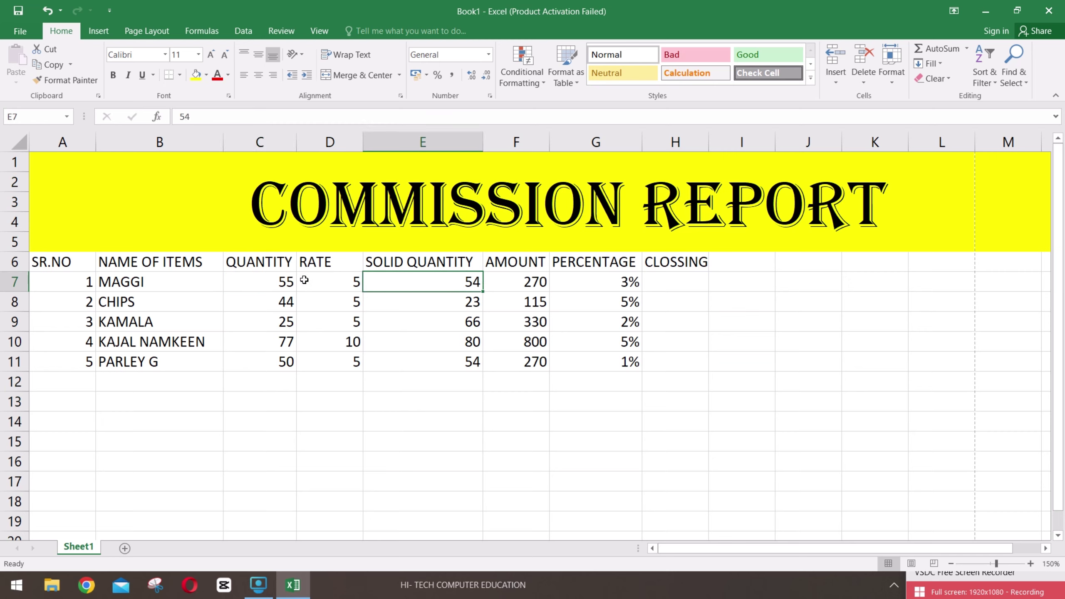
click(668, 286)
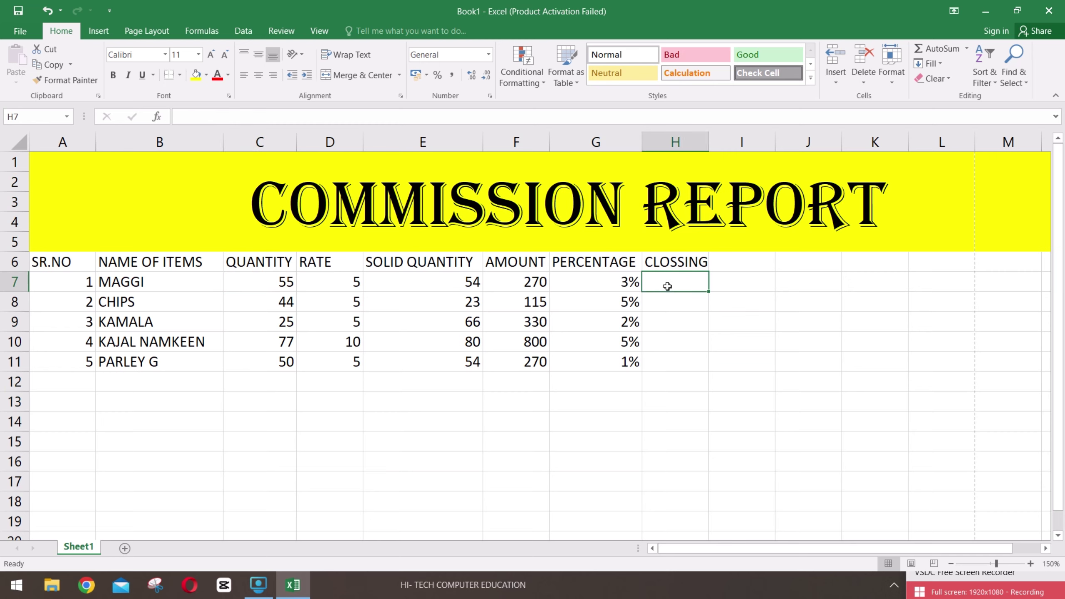
text(=)
click(247, 281)
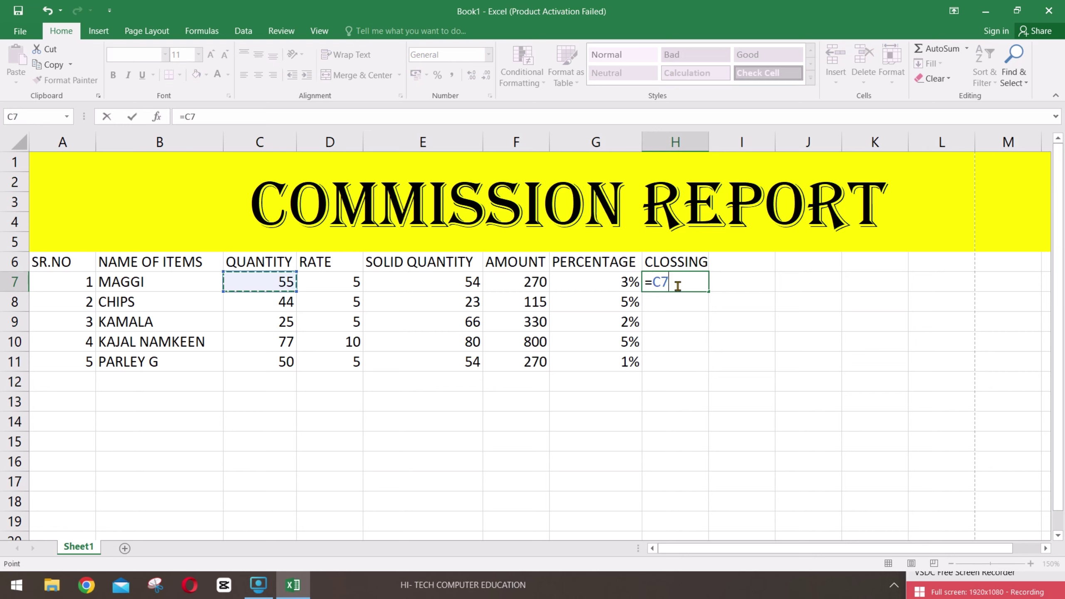
text(-)
click(467, 285)
key(Return)
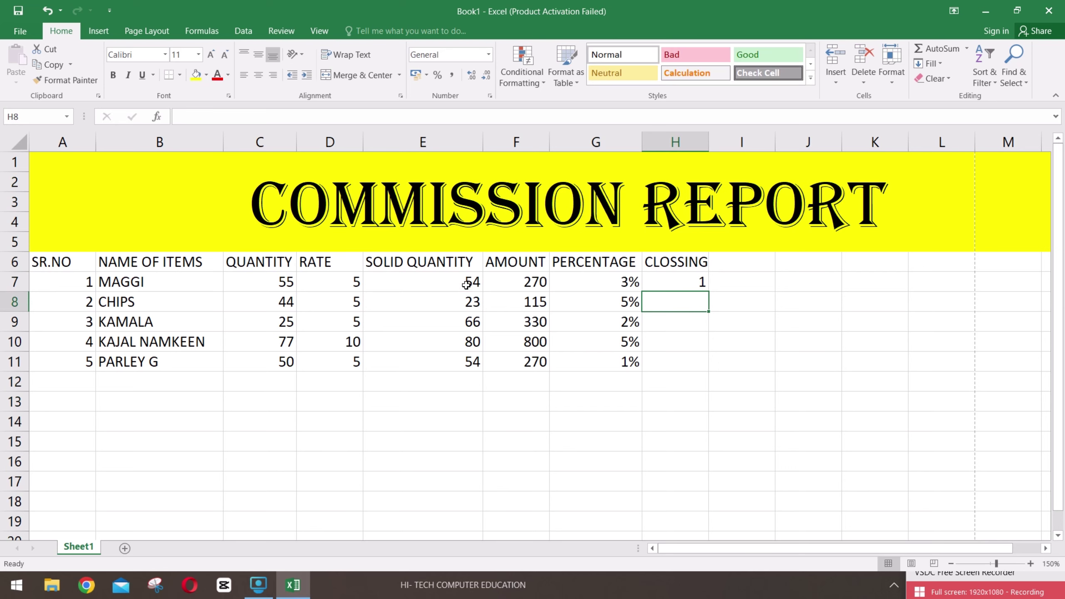
click(672, 282)
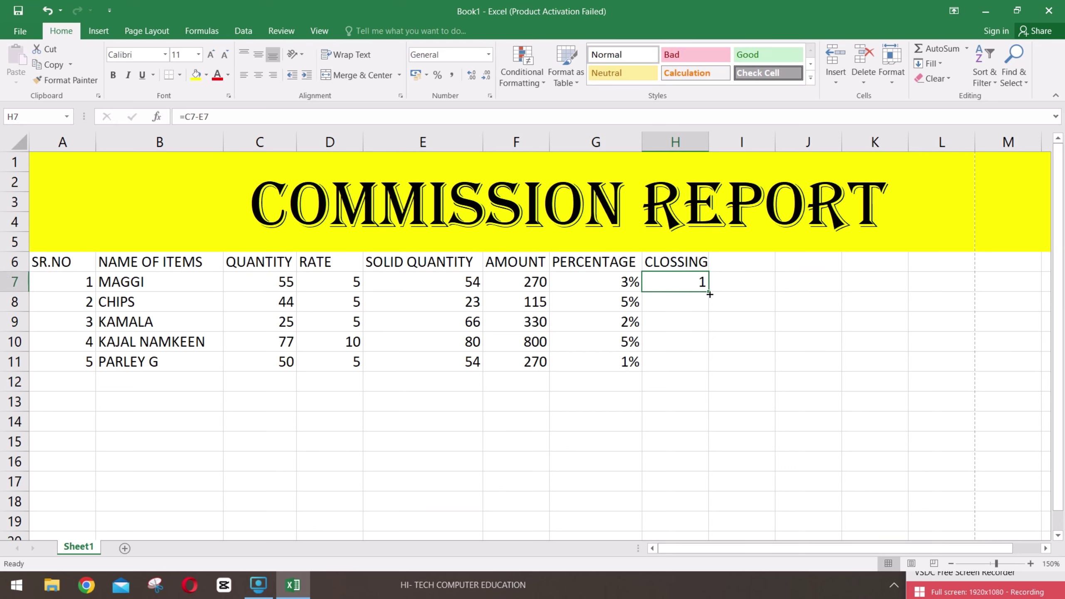
drag(709, 293, 710, 370)
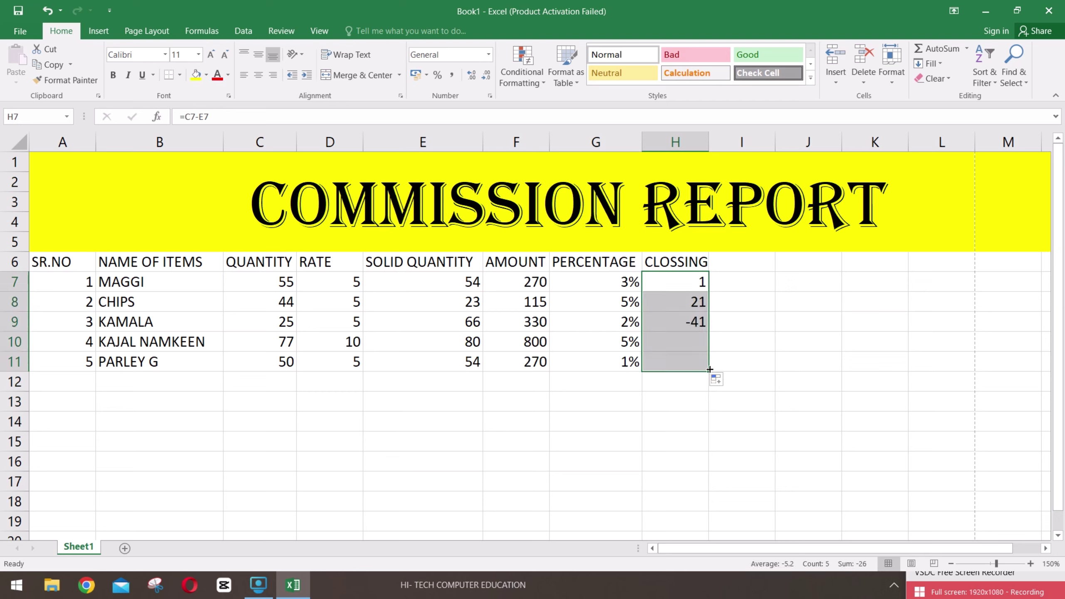
- Enter the column header COMMISSION in cell I6 and widen column I to fit it
click(742, 266)
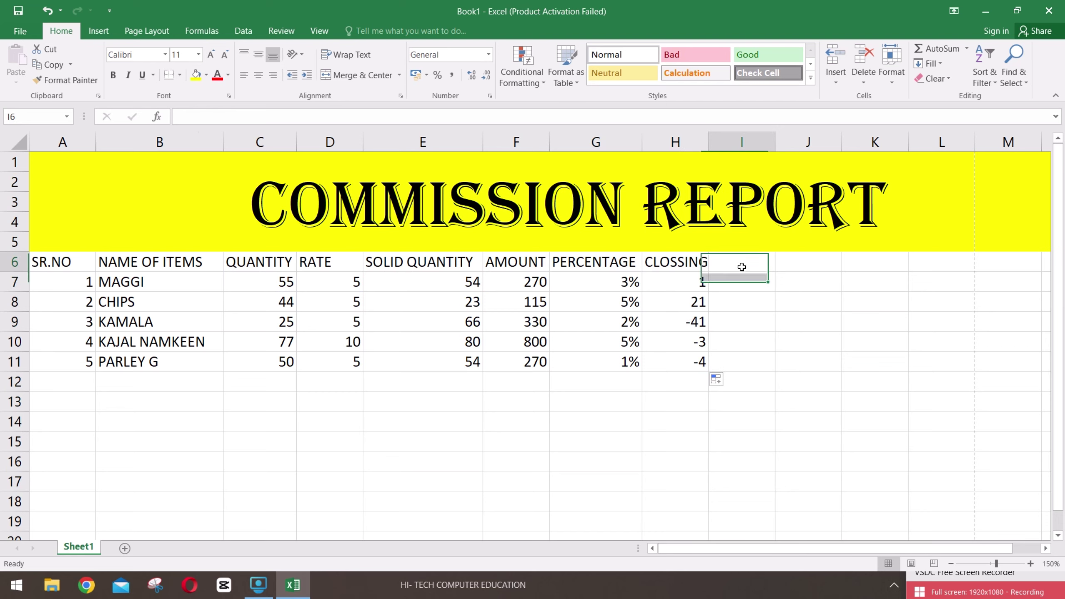
text(CO)
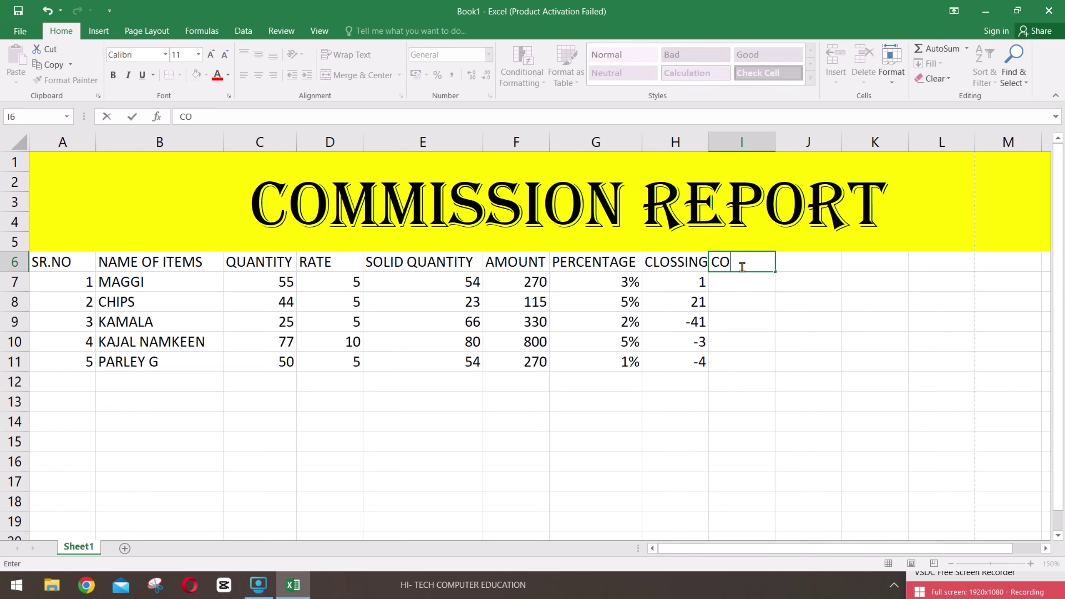
text(MMISSION)
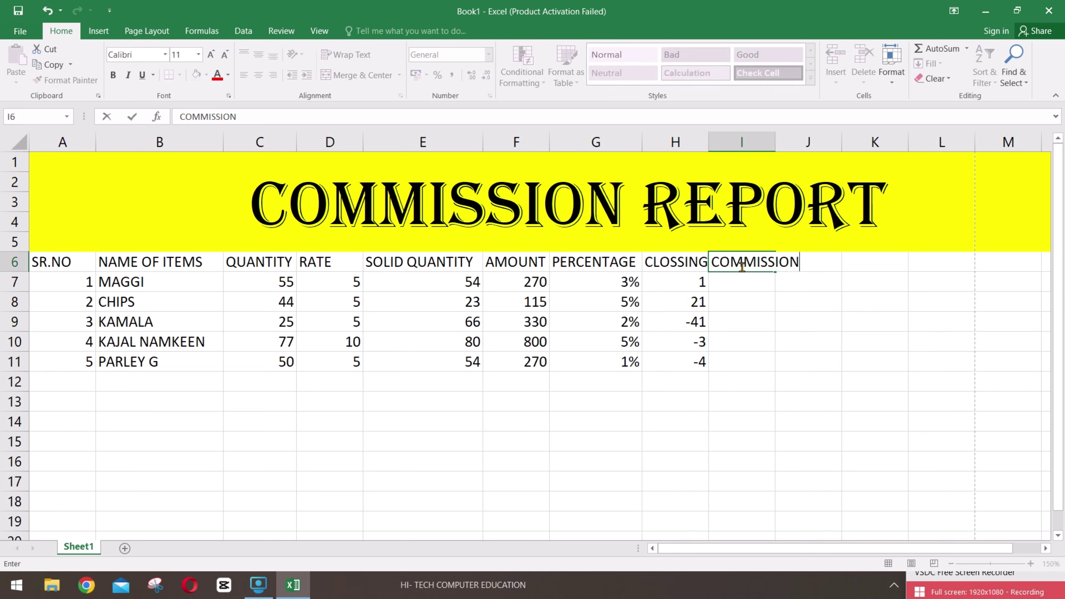
click(777, 141)
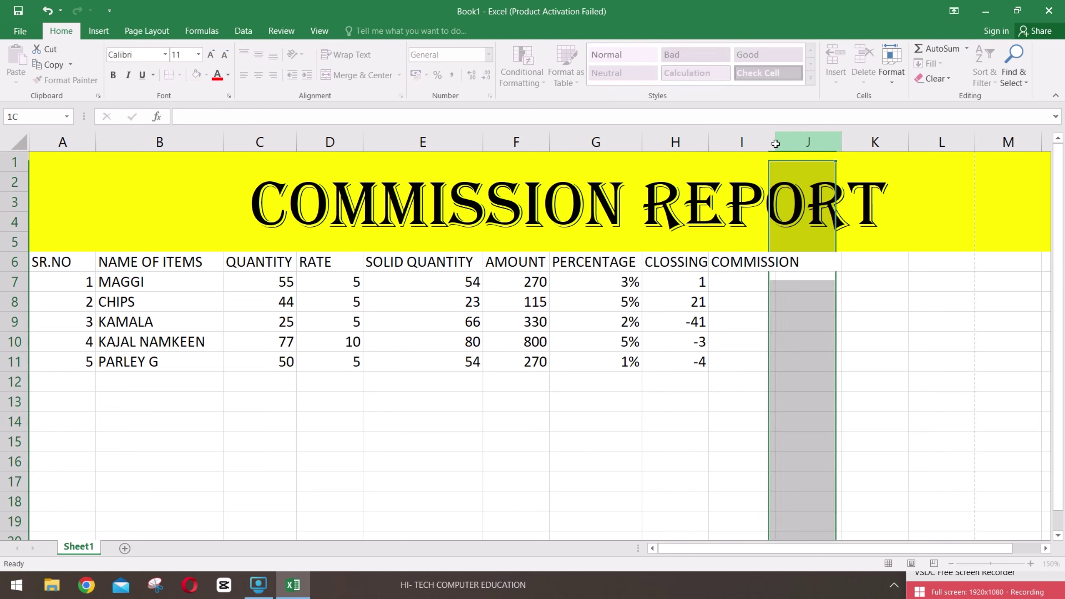
drag(776, 142, 811, 142)
- Calculate the commission in cell I7 as amount times percentage with =F7*G7 and fill the formula down to I11
click(742, 281)
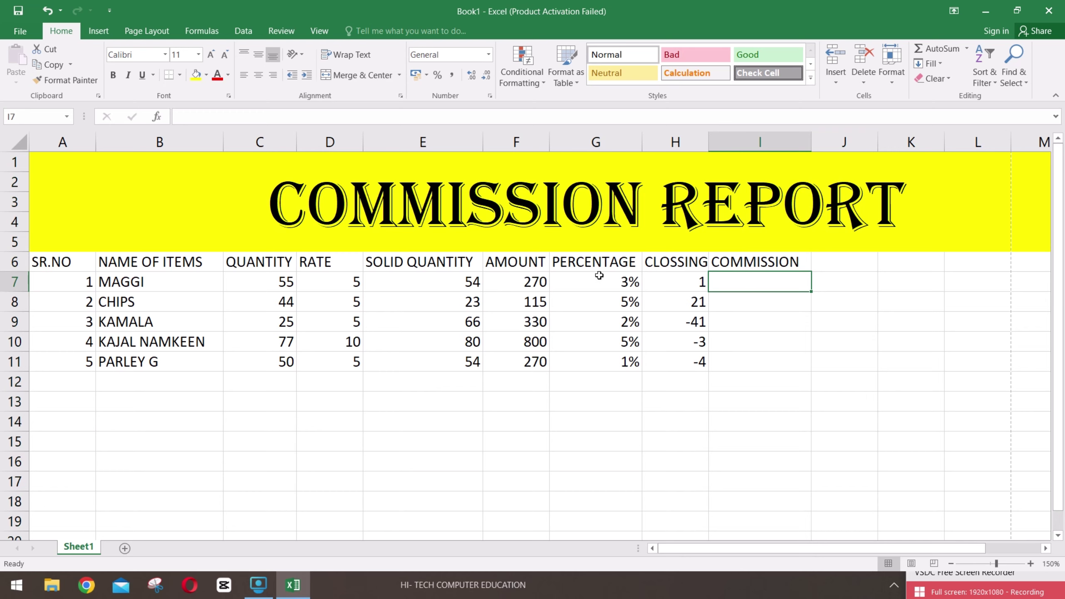
click(547, 283)
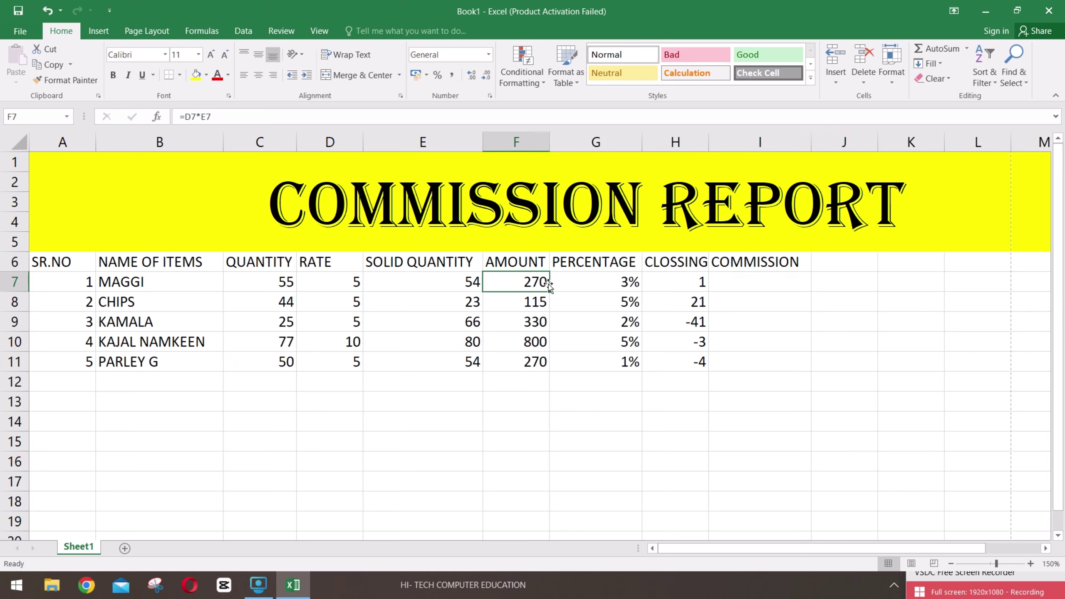
click(609, 279)
click(537, 285)
click(729, 282)
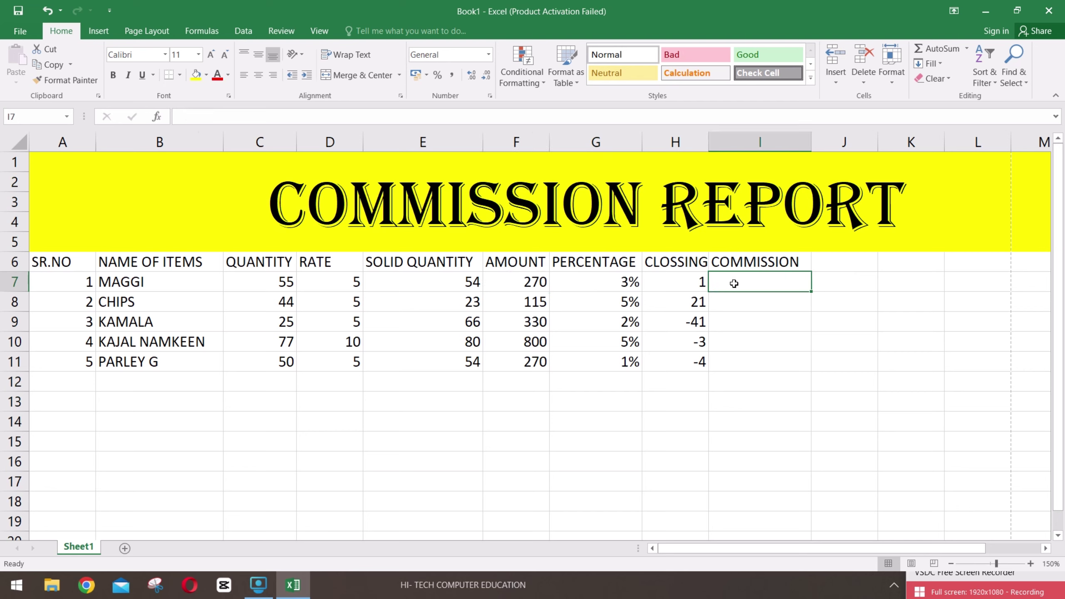
text(=)
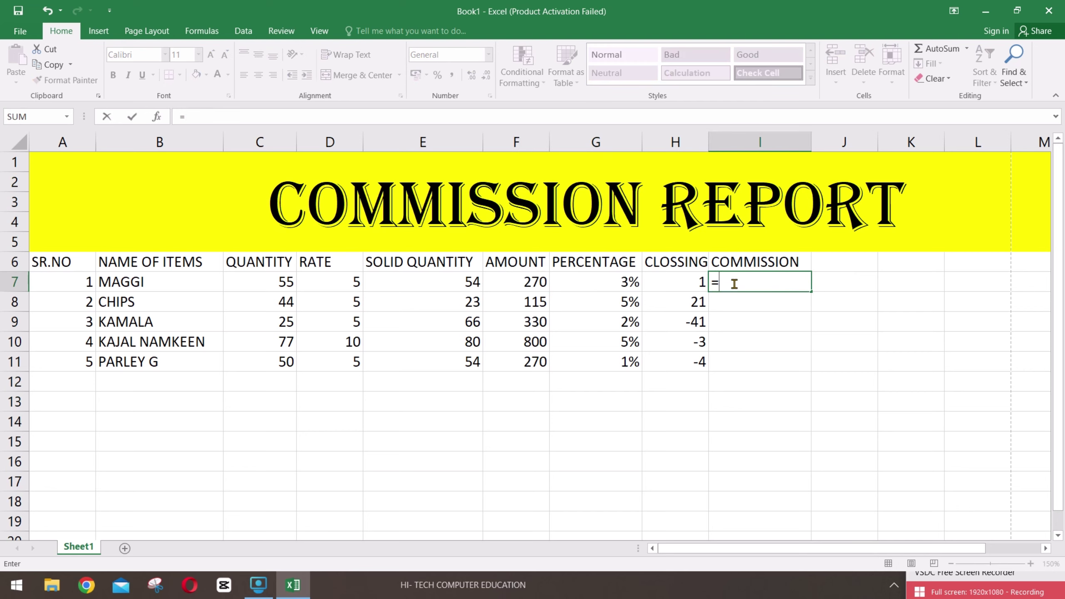
click(535, 280)
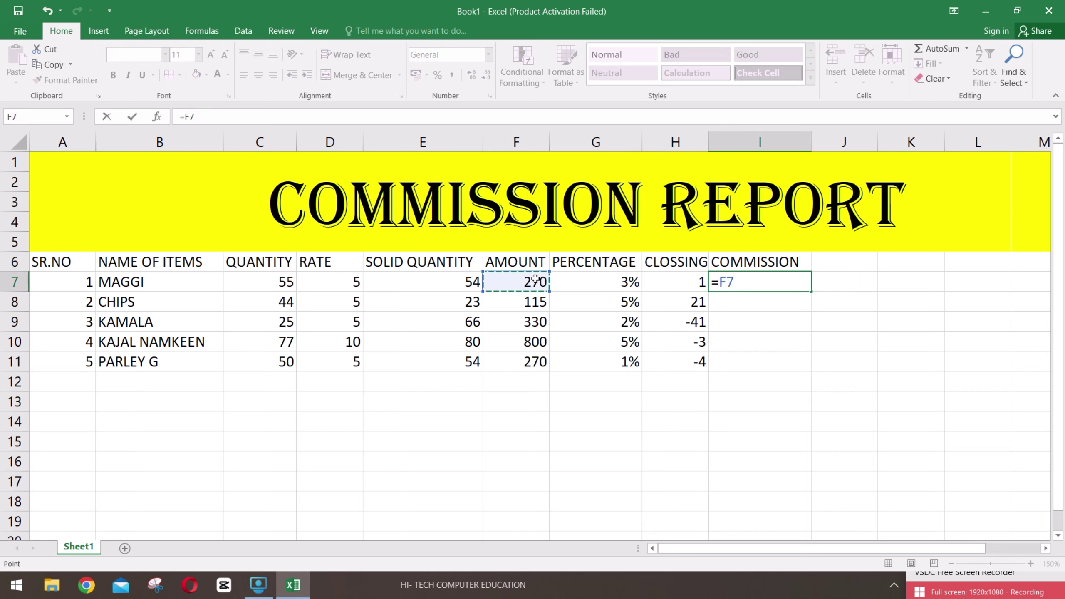
text(*)
click(582, 283)
key(Return)
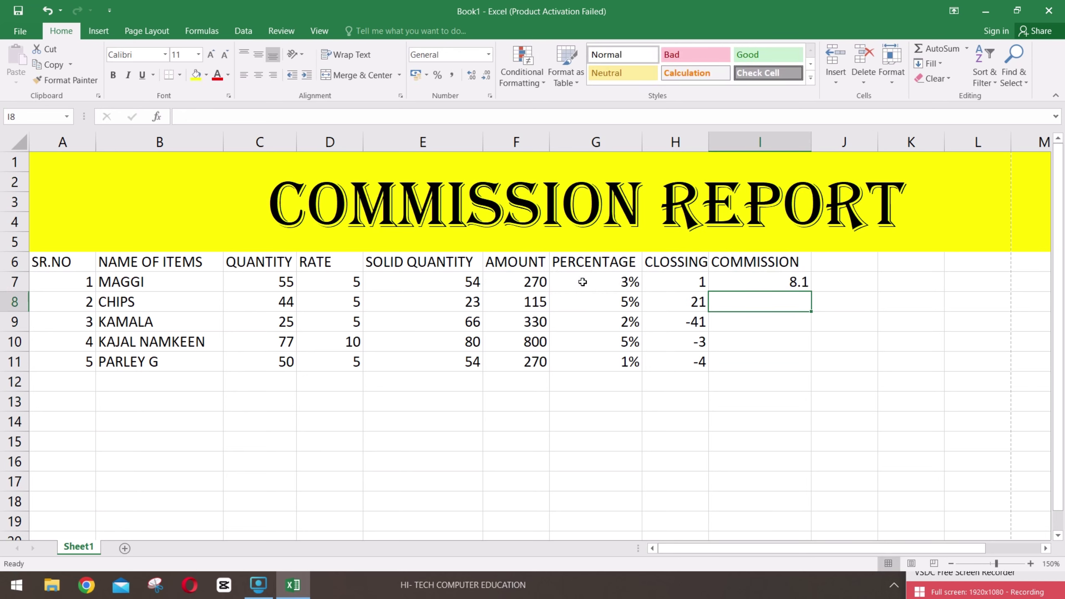
click(802, 282)
drag(809, 291, 810, 369)
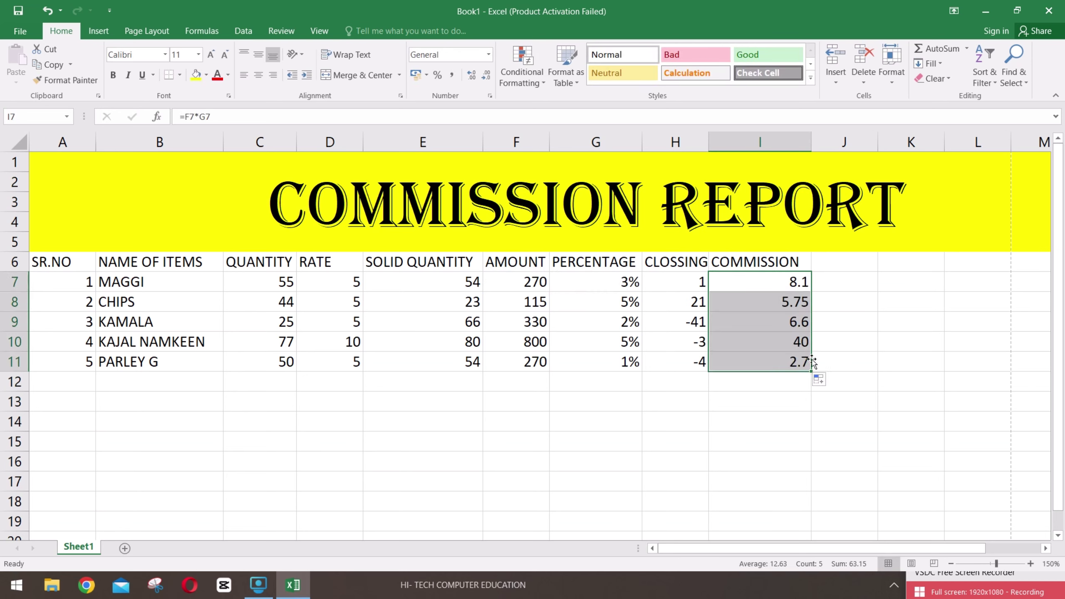
click(785, 378)
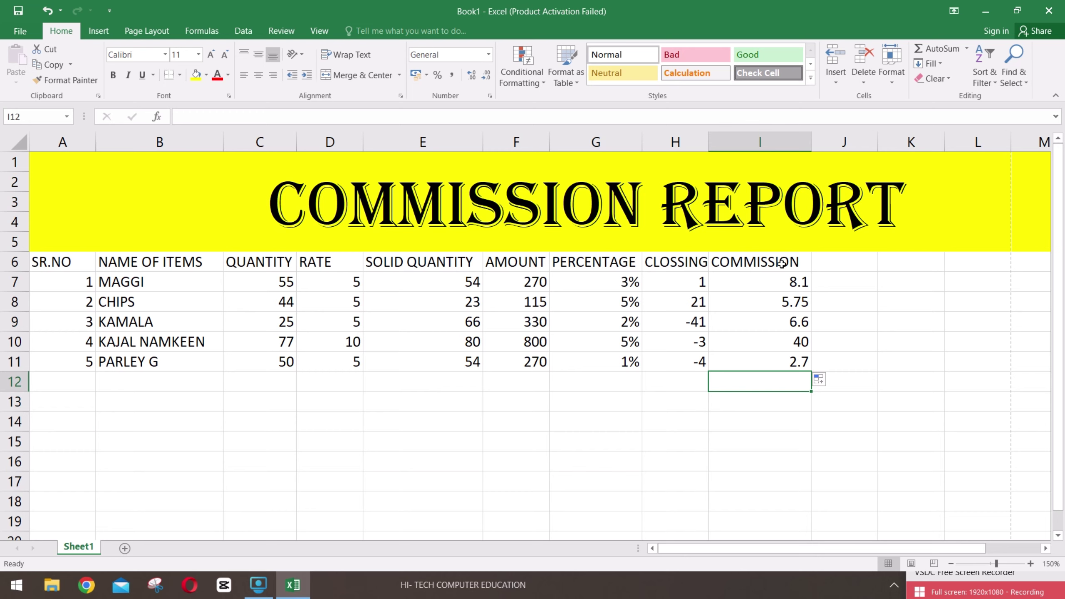
drag(779, 263, 793, 365)
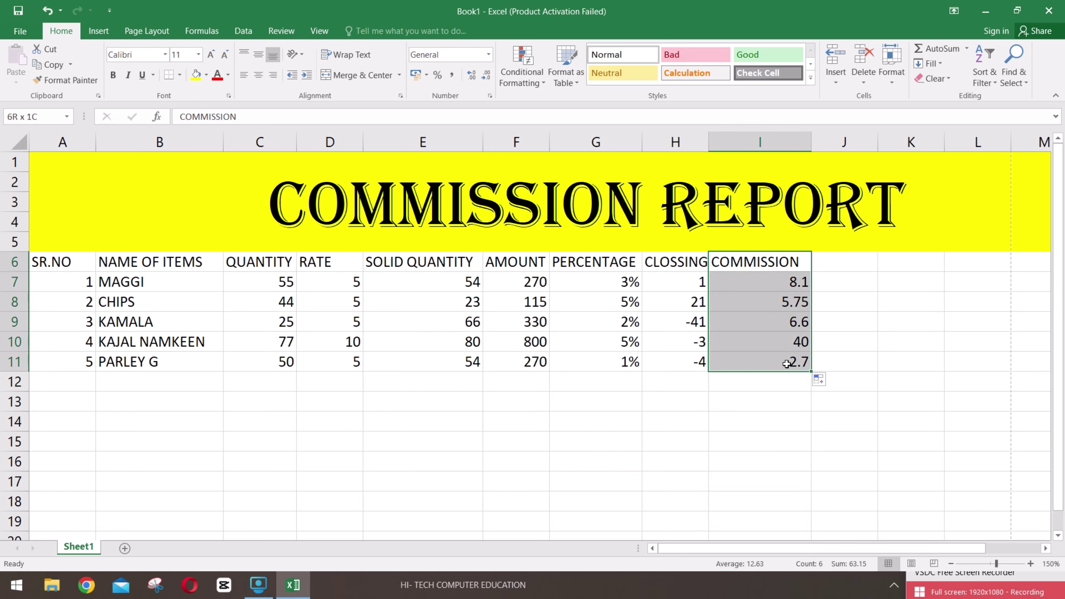
click(845, 348)
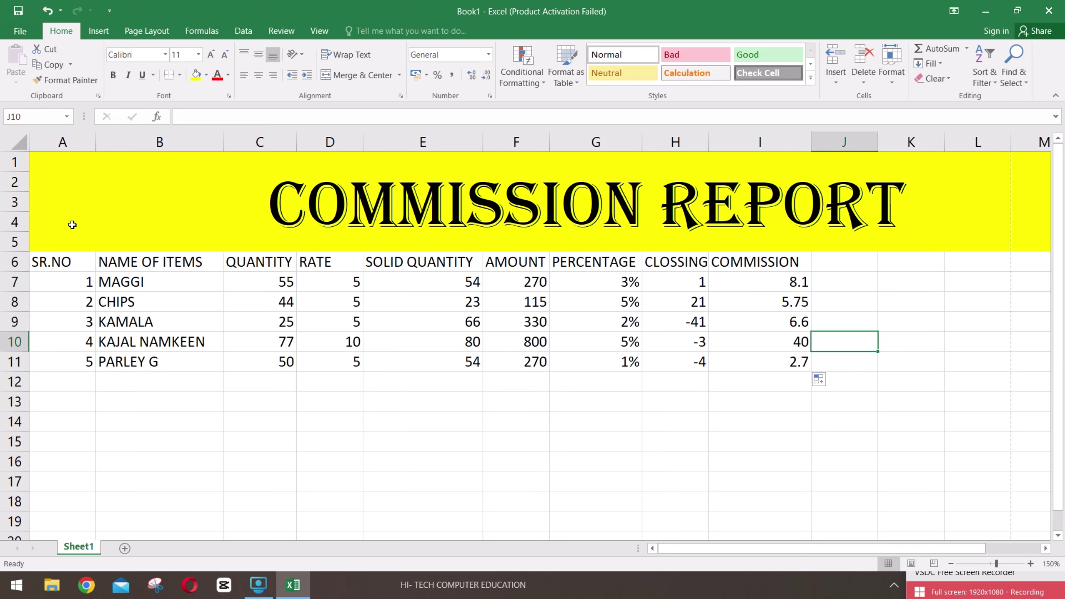
- Apply all borders to the table A6:I11 and center its contents horizontally
drag(72, 262, 791, 368)
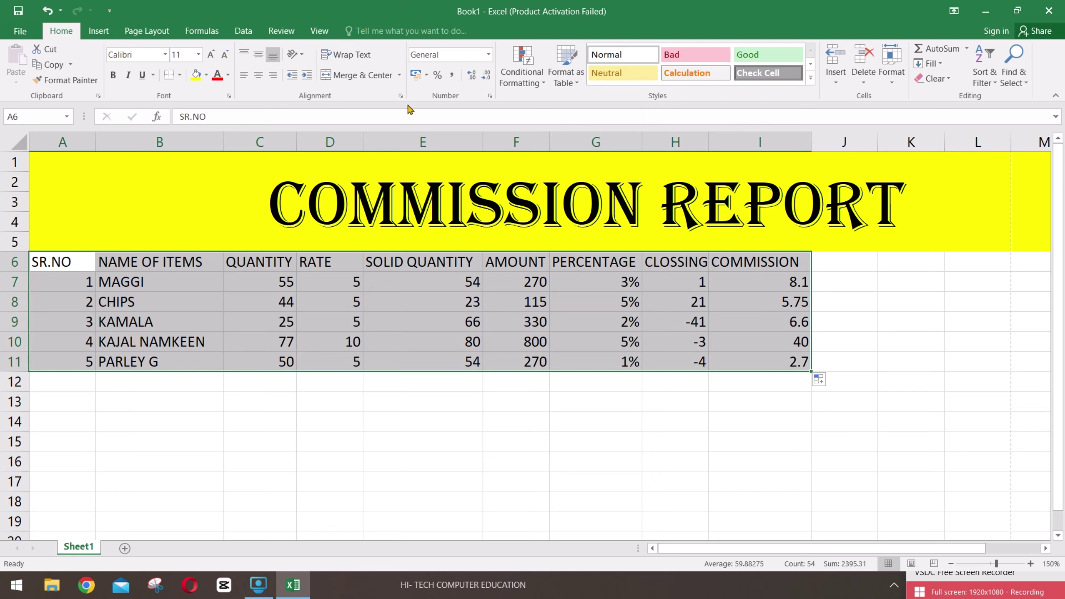
click(180, 76)
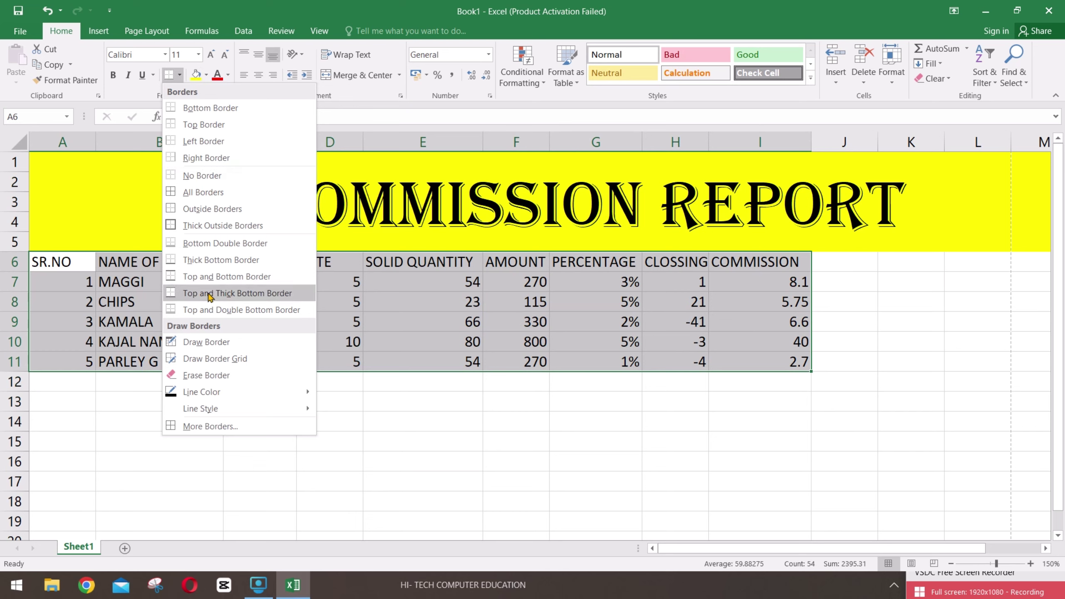
click(216, 192)
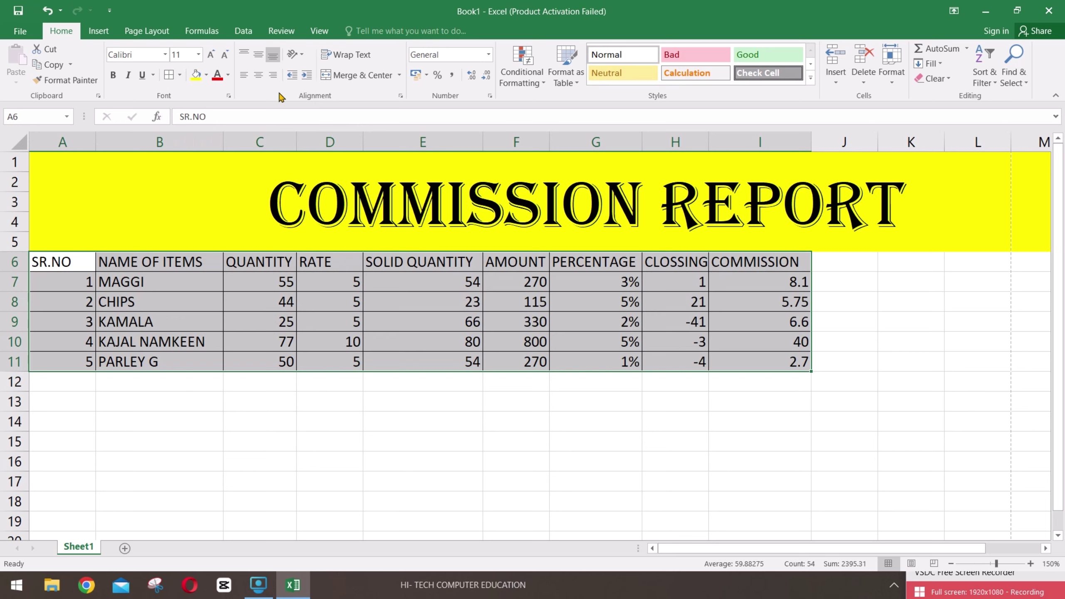
click(261, 76)
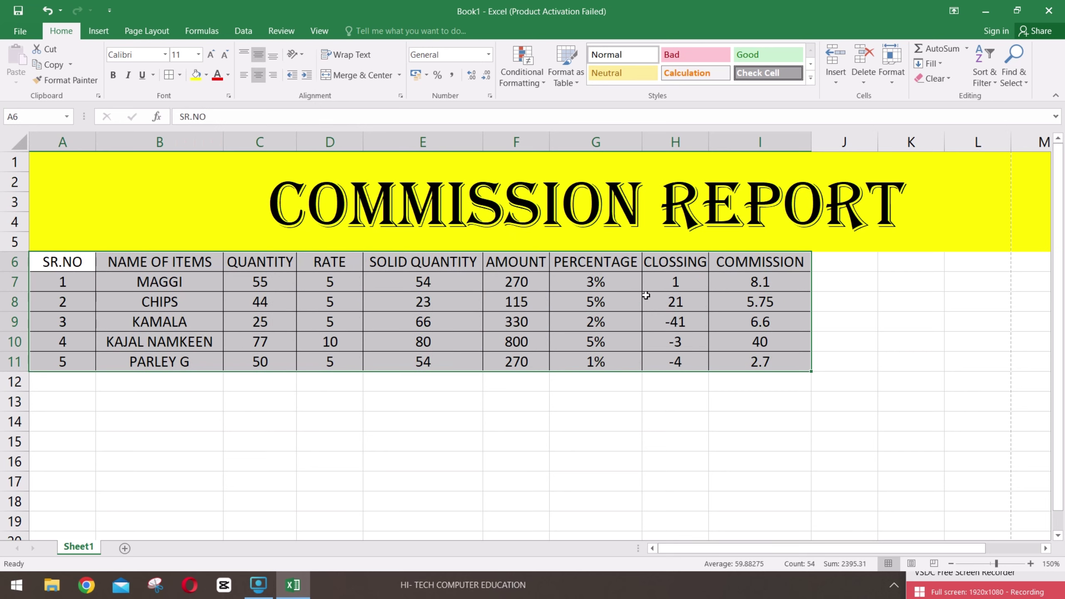
- Format the header row A6:I6 with a red fill and white font color
click(840, 338)
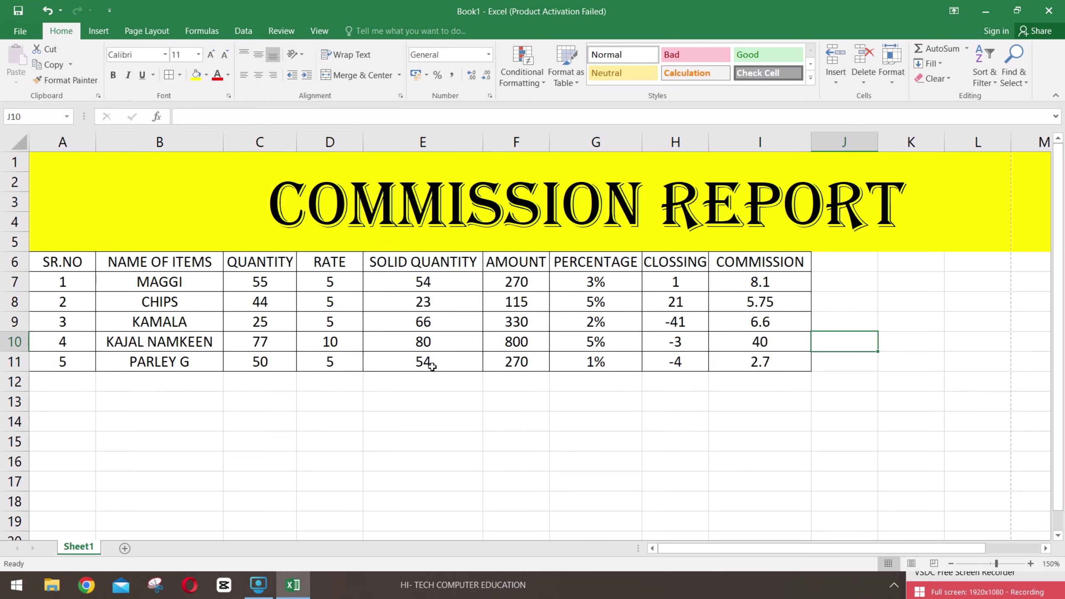
click(755, 263)
drag(74, 261, 739, 267)
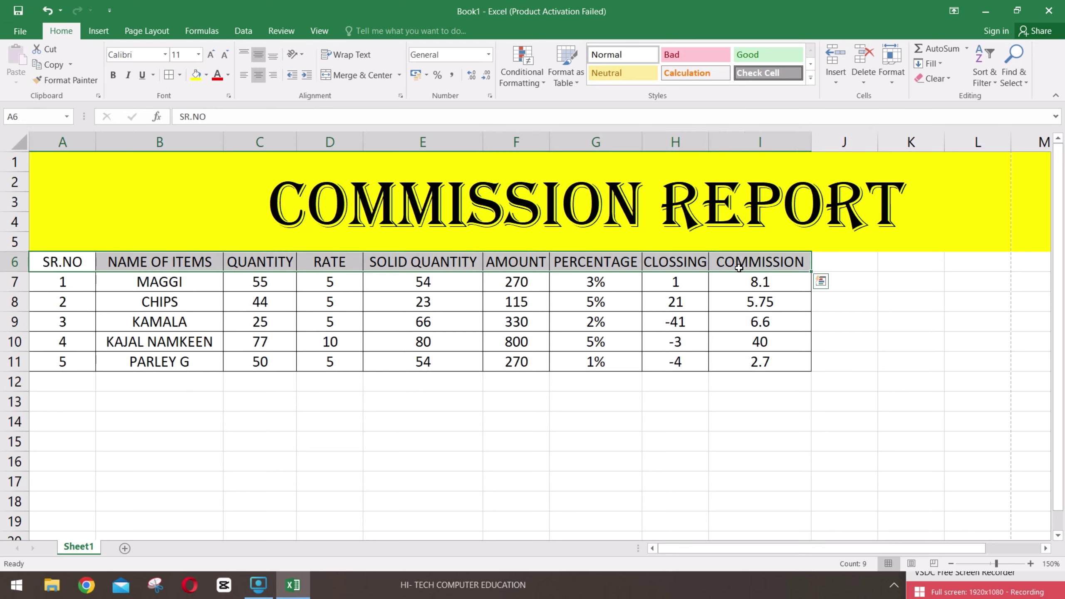
click(208, 75)
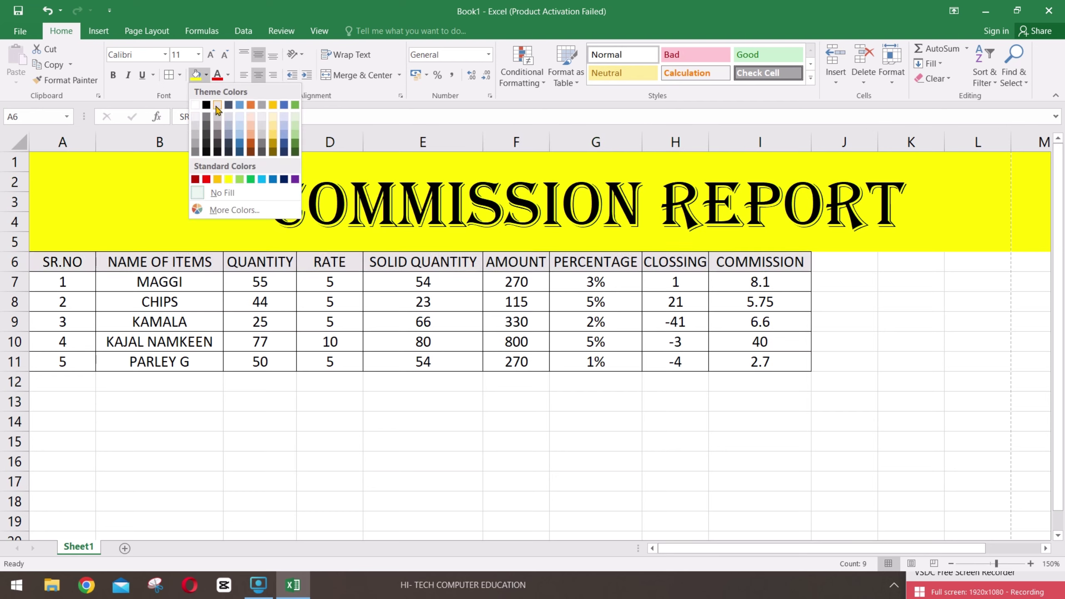
click(209, 181)
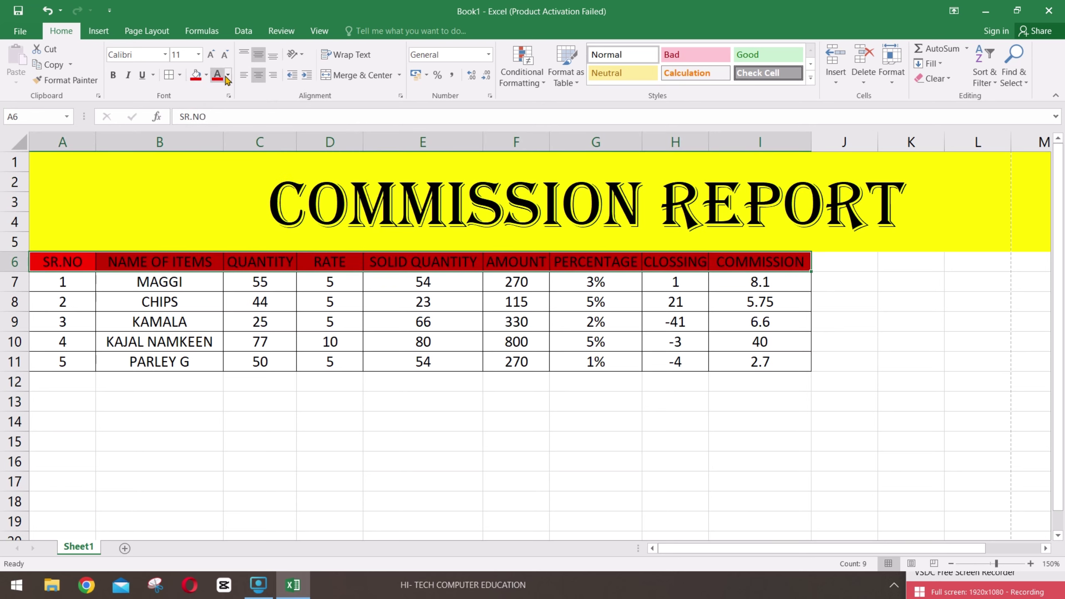
click(228, 76)
click(217, 121)
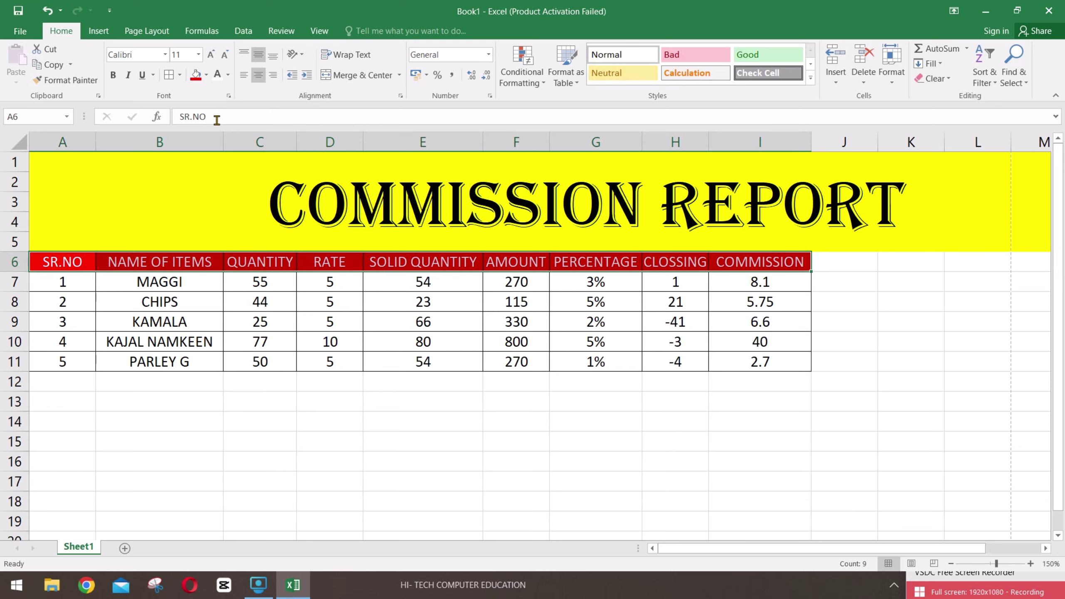
click(820, 281)
- Unmerge the COMMISSION REPORT title, then merge and center it across A1:I5 to match the table's width
click(931, 211)
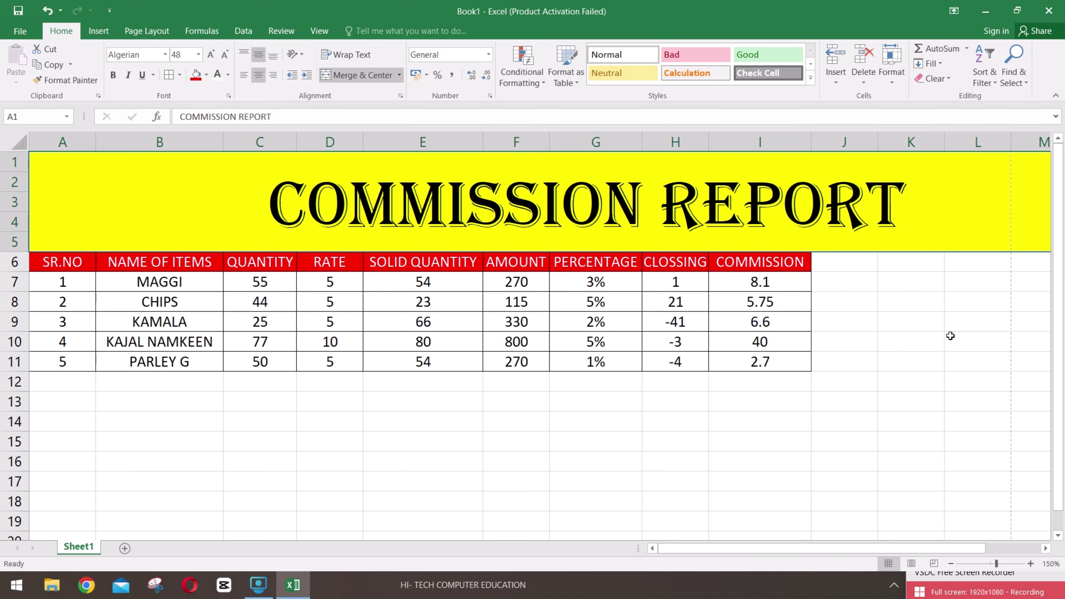
drag(997, 563, 991, 565)
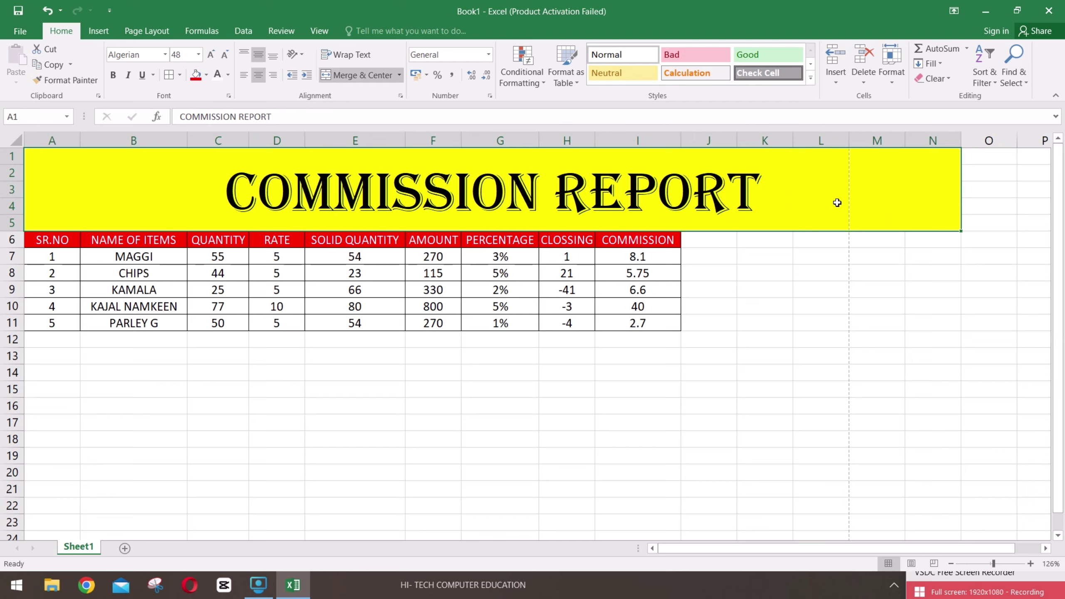
click(377, 78)
click(709, 193)
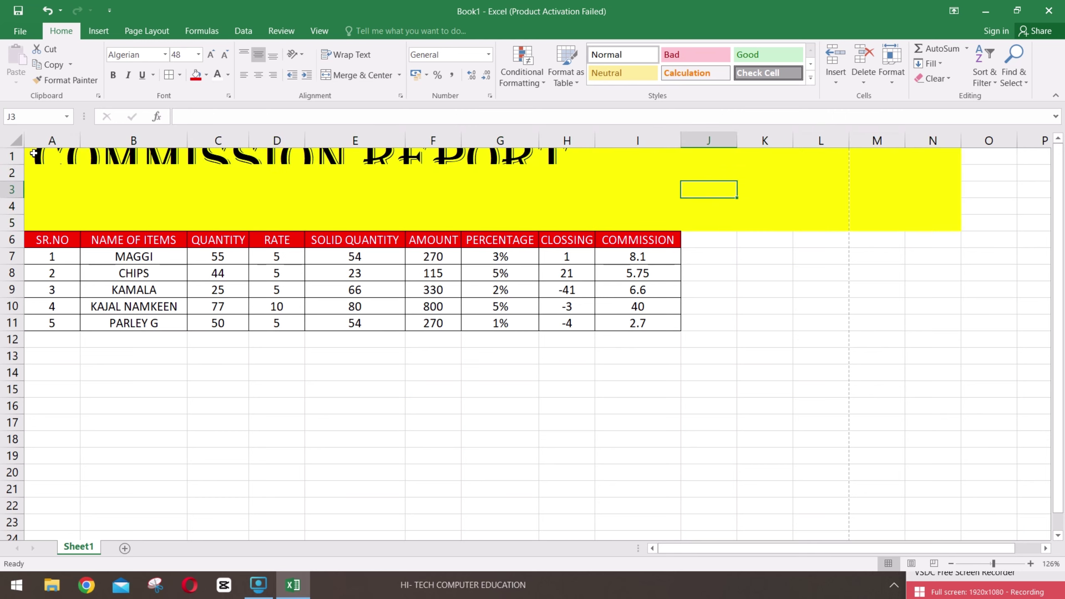
drag(34, 153, 528, 193)
click(726, 218)
click(709, 202)
click(122, 176)
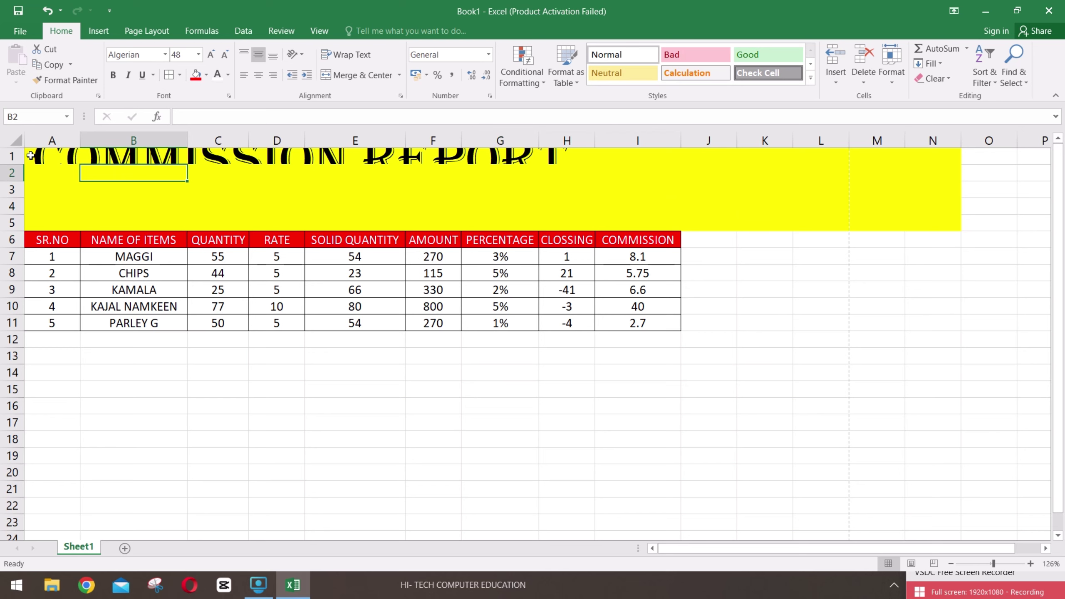
drag(40, 156, 657, 229)
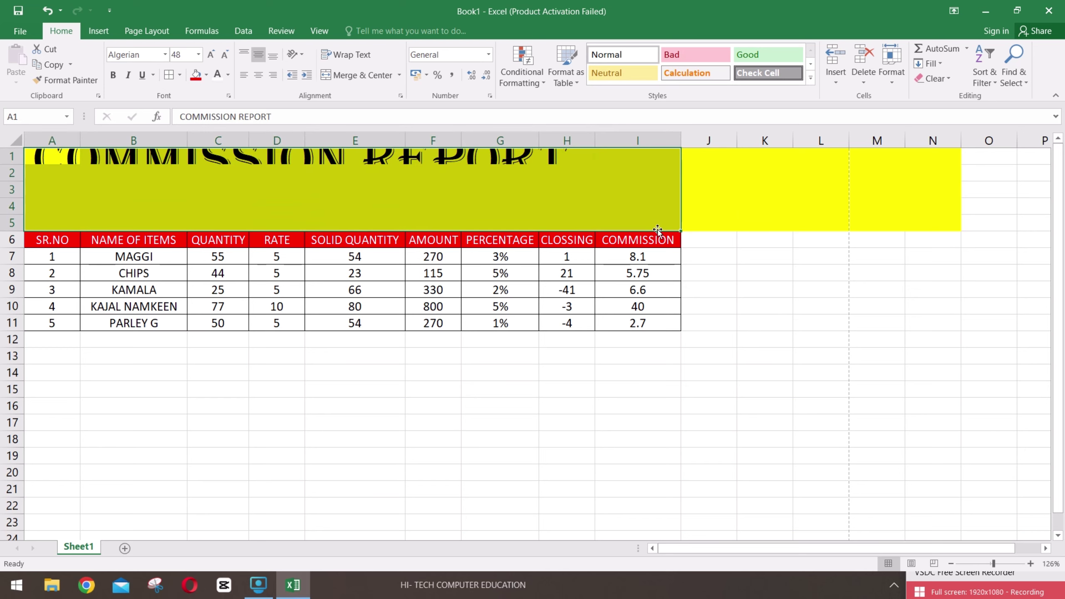
click(392, 78)
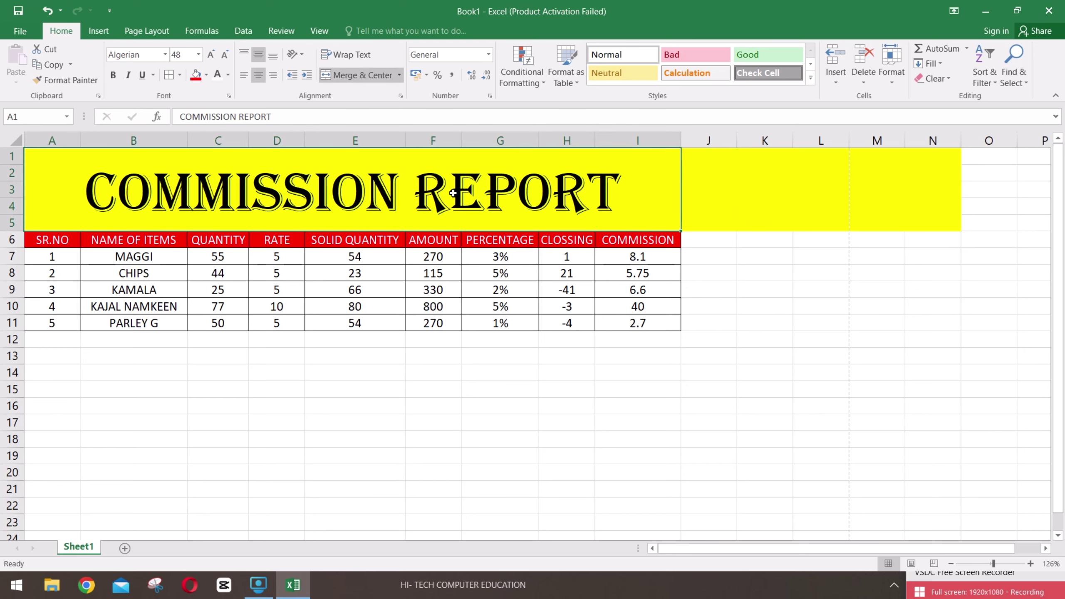
- Replace the leftover yellow fill in J1:N5 beside the title with white
click(703, 172)
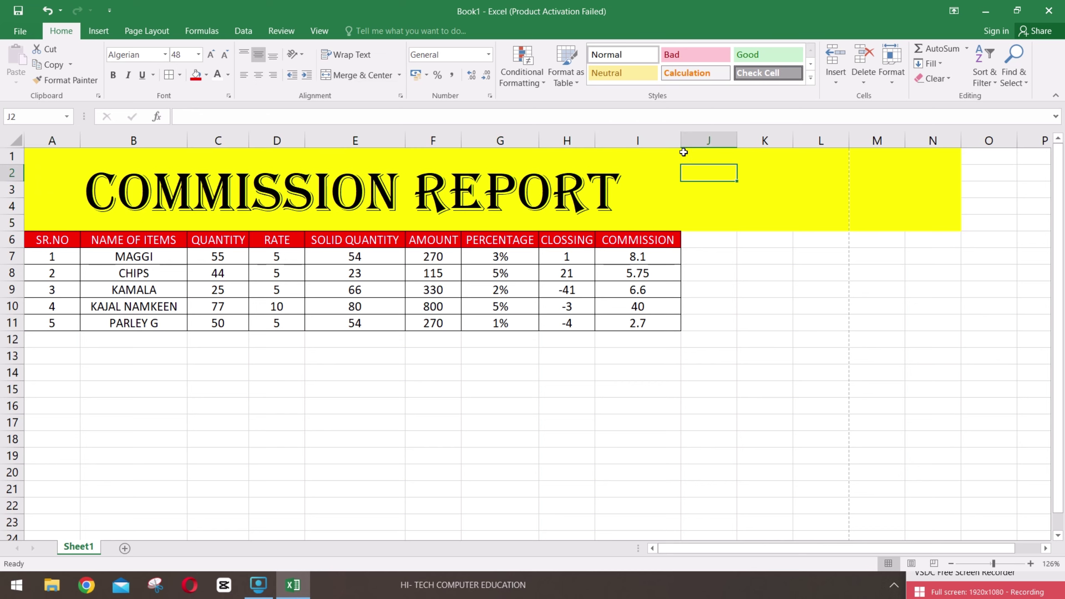
mouse_move(683, 152)
mouse_down()
mouse_move(859, 224)
mouse_move(931, 229)
mouse_up()
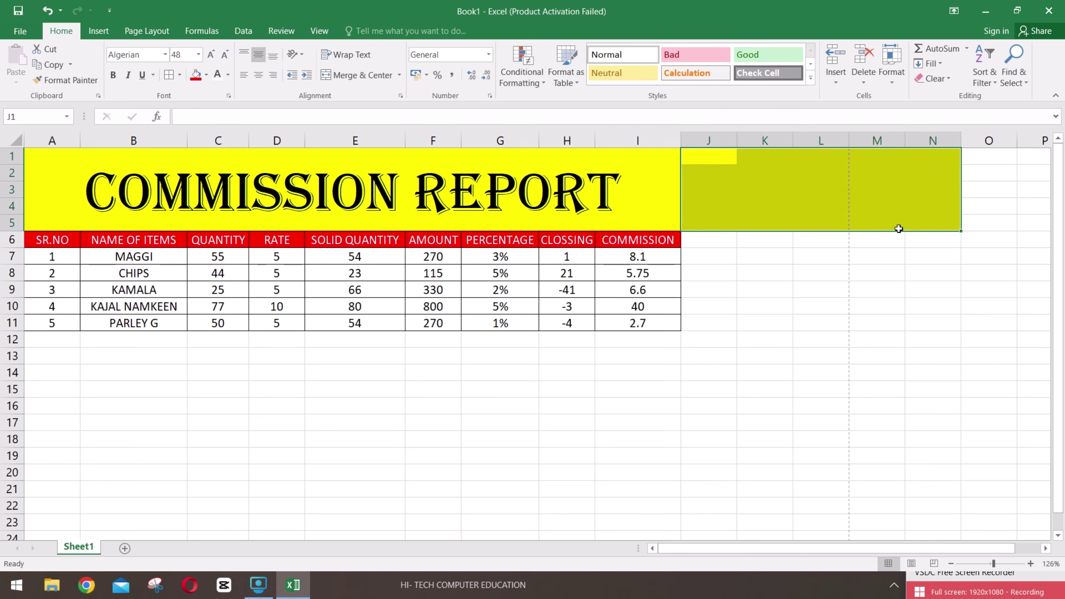
click(206, 74)
click(200, 107)
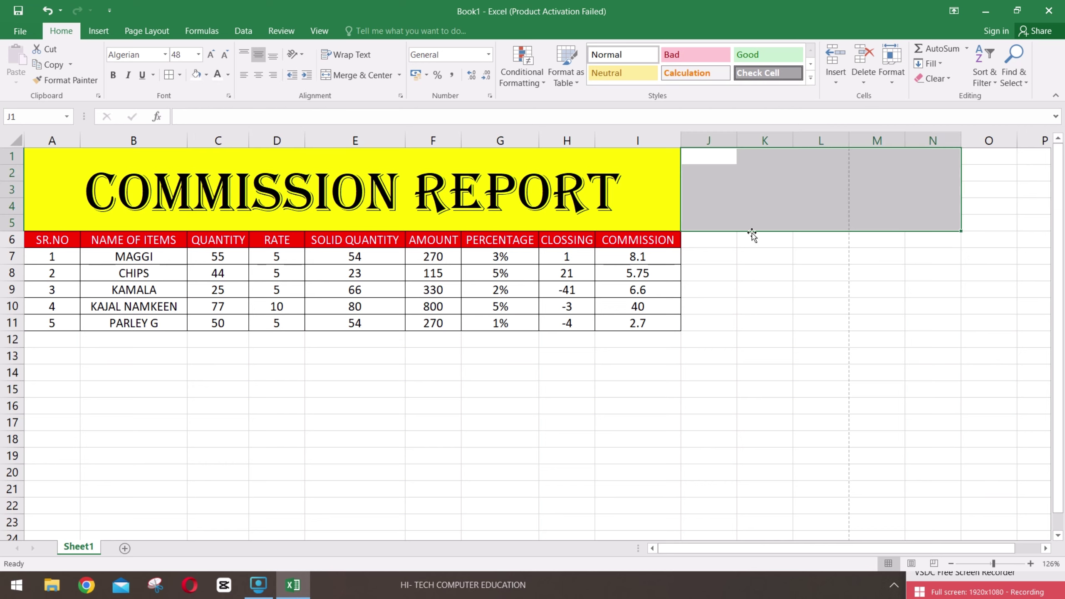
click(801, 272)
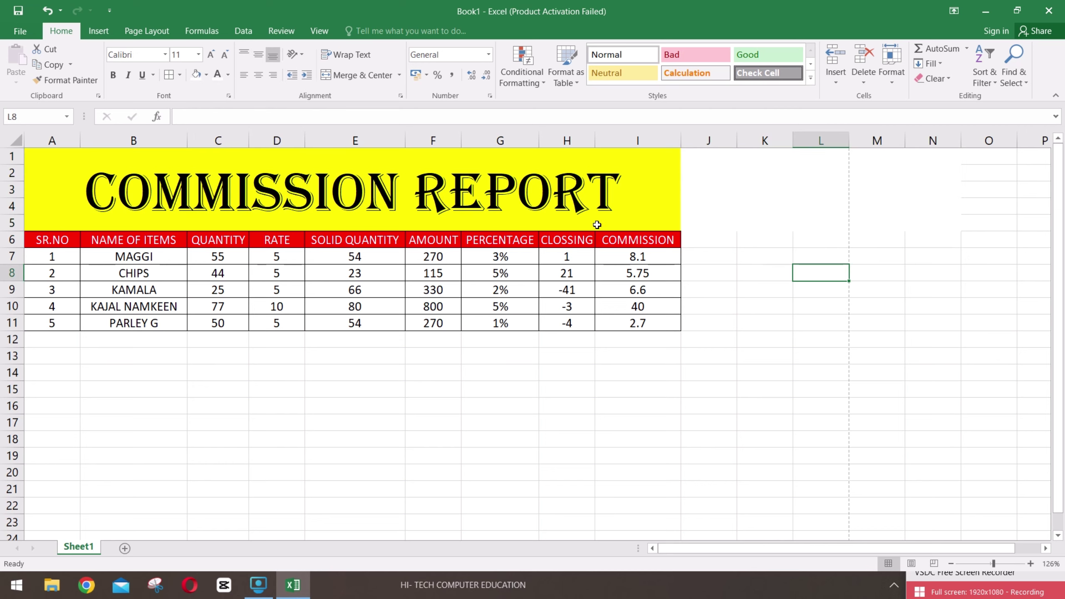
click(476, 360)
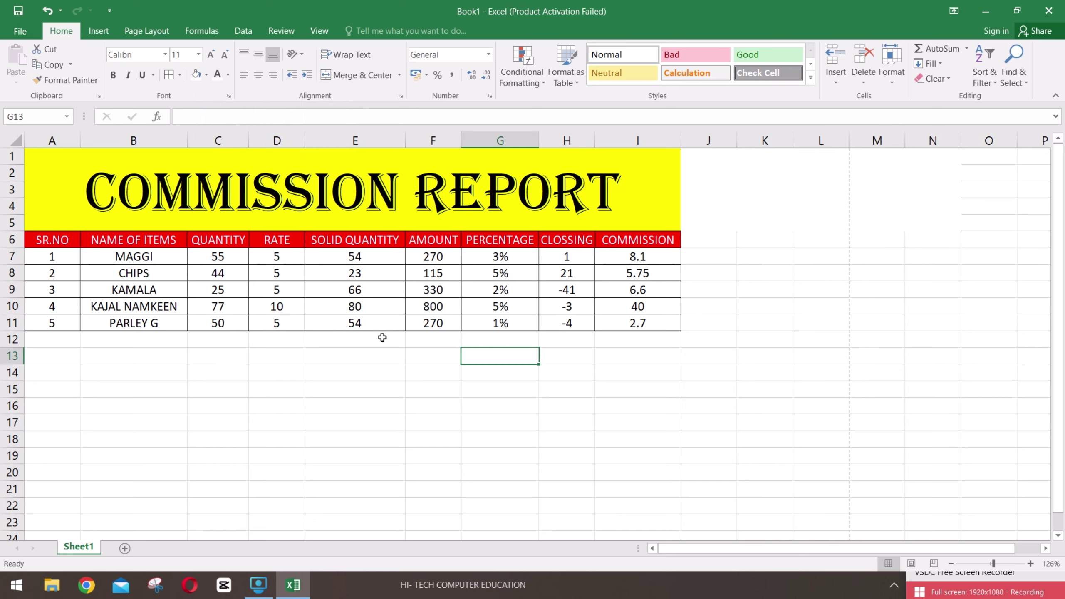
click(177, 209)
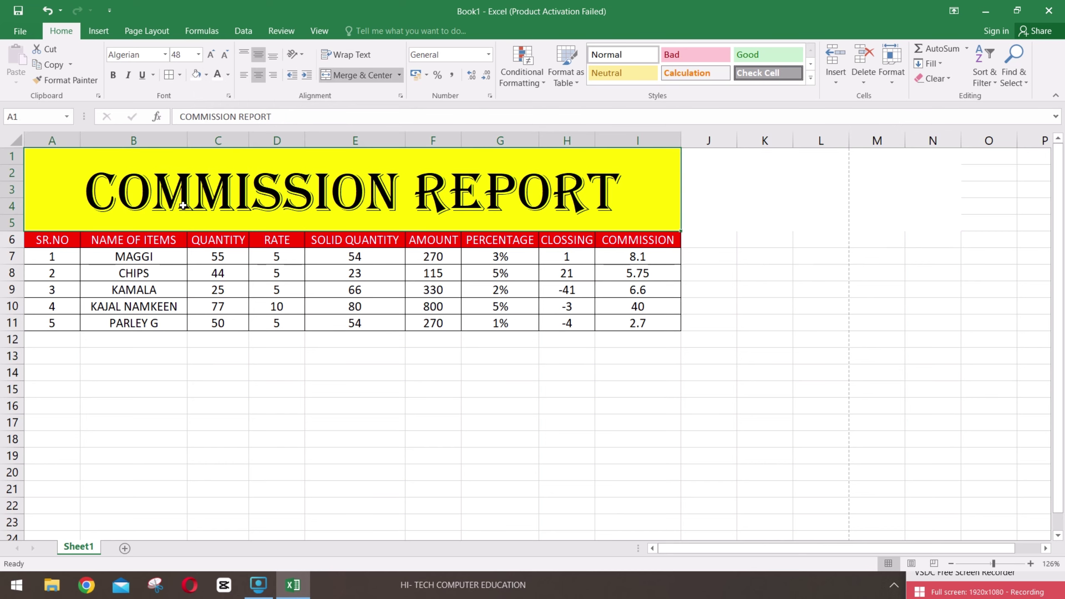